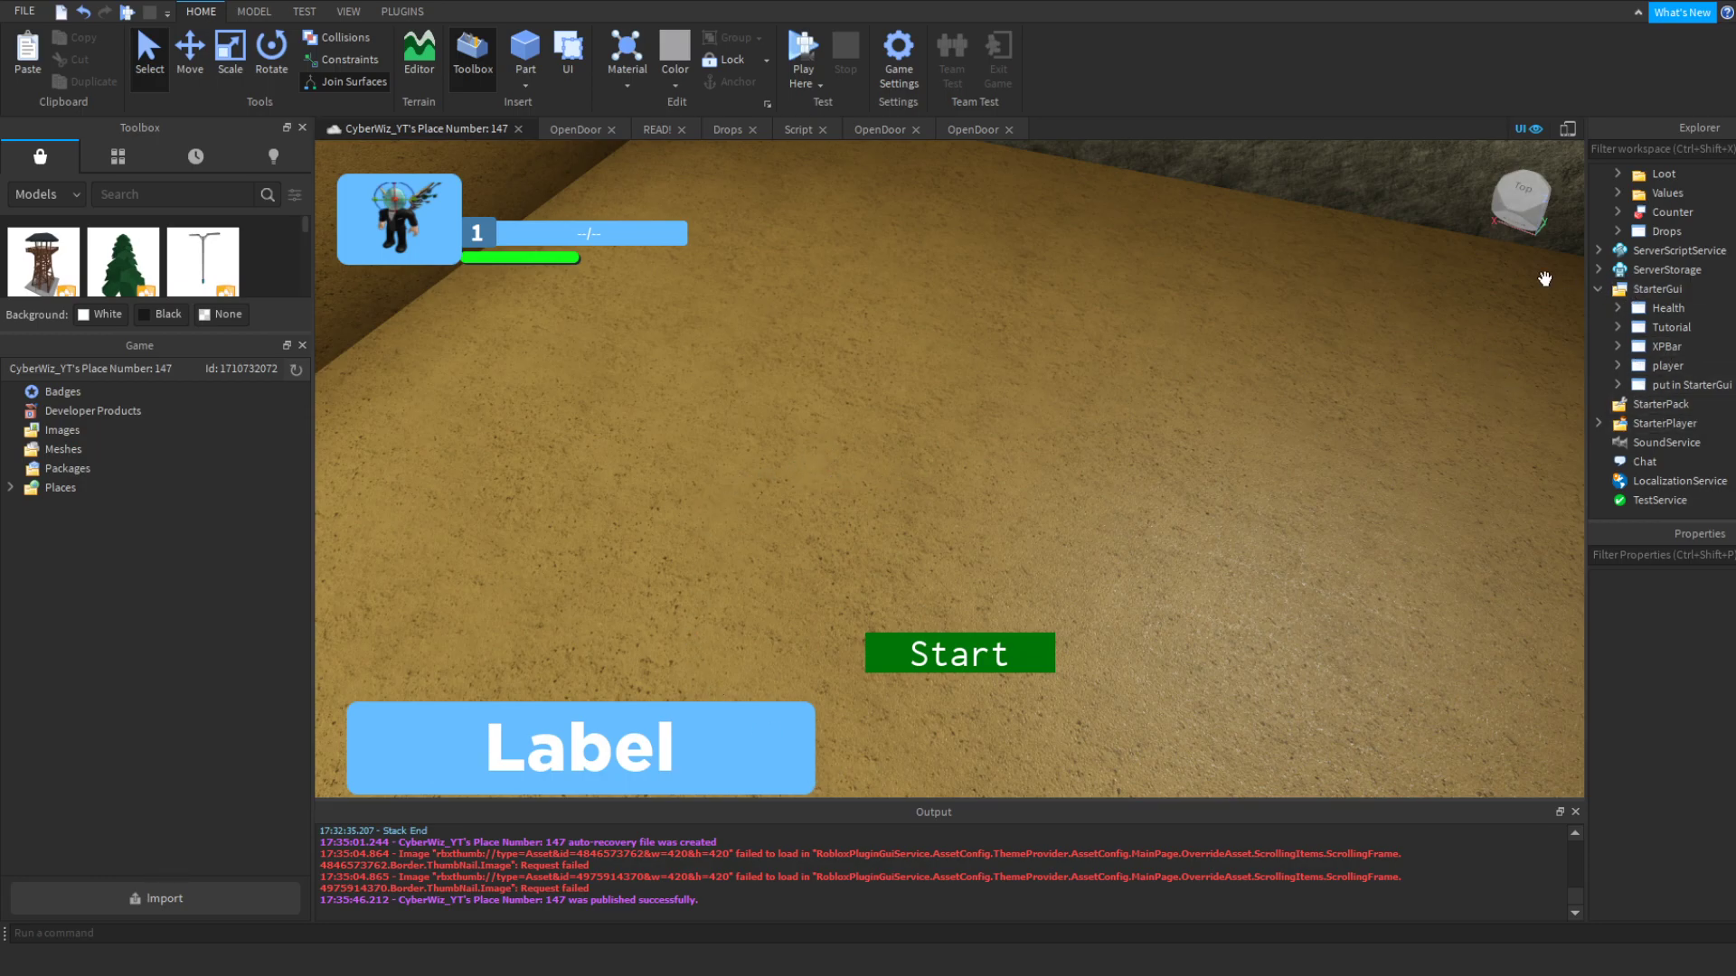
Step: Insert the UPGRADE GUI model from the My Models inventory into the place and delete the duplicate copy from the workspace
left_click(116, 157)
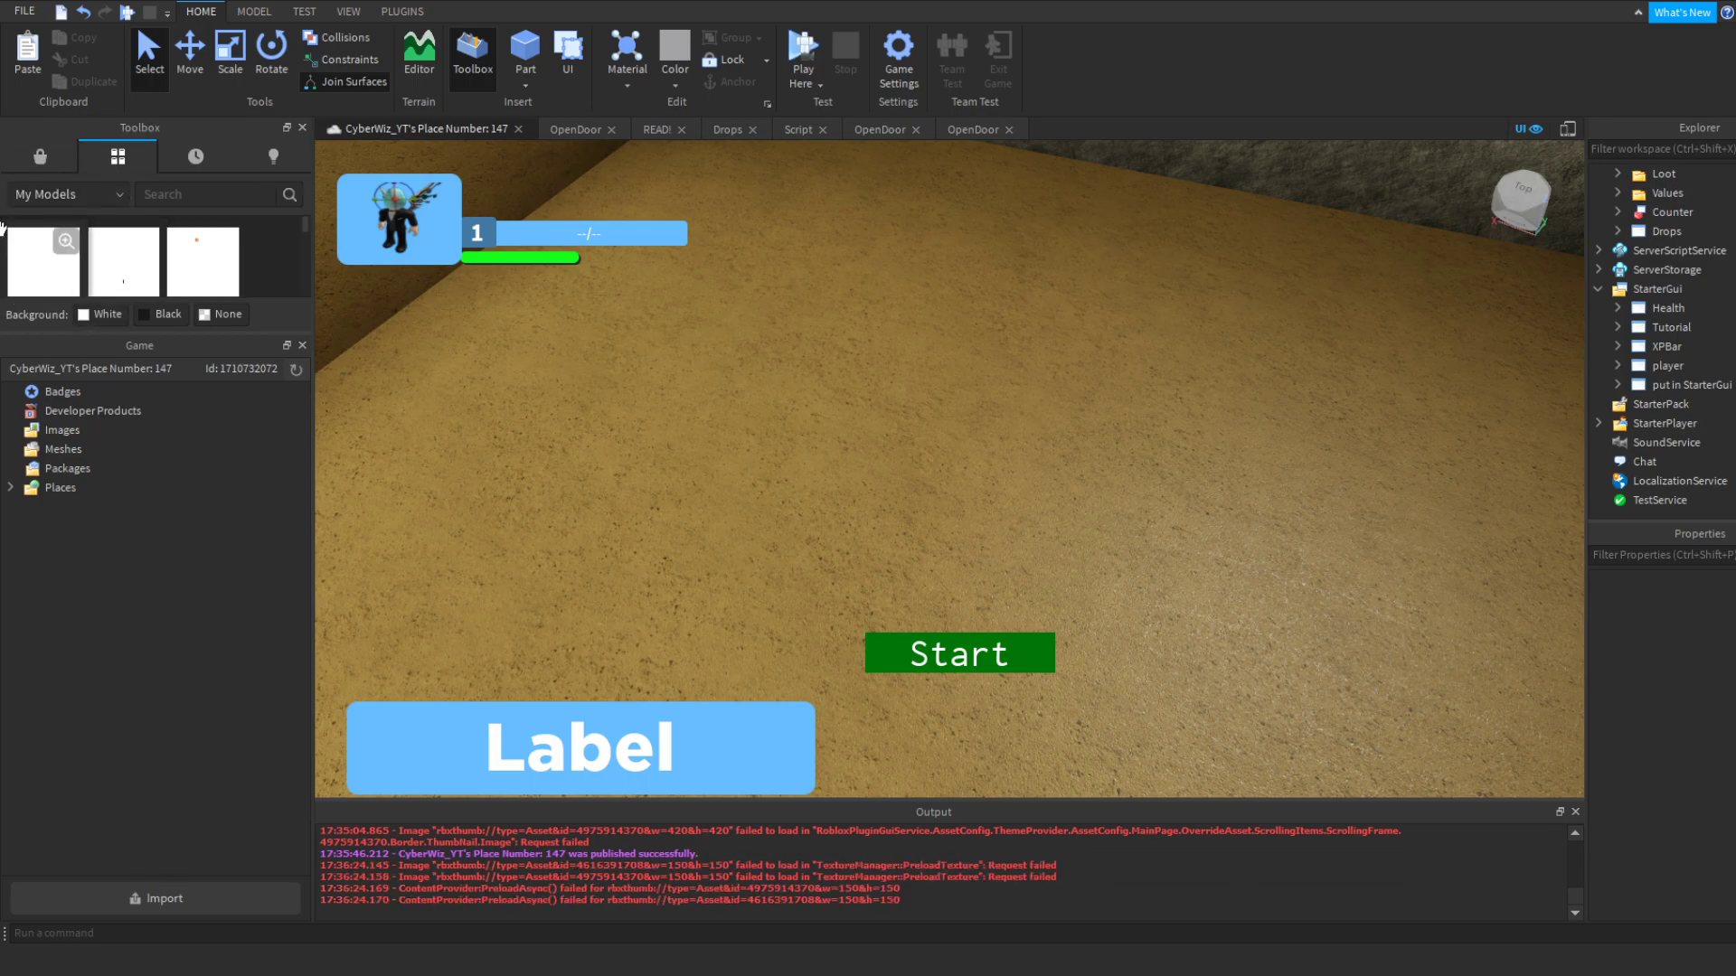
left_click_drag(24, 261, 903, 360)
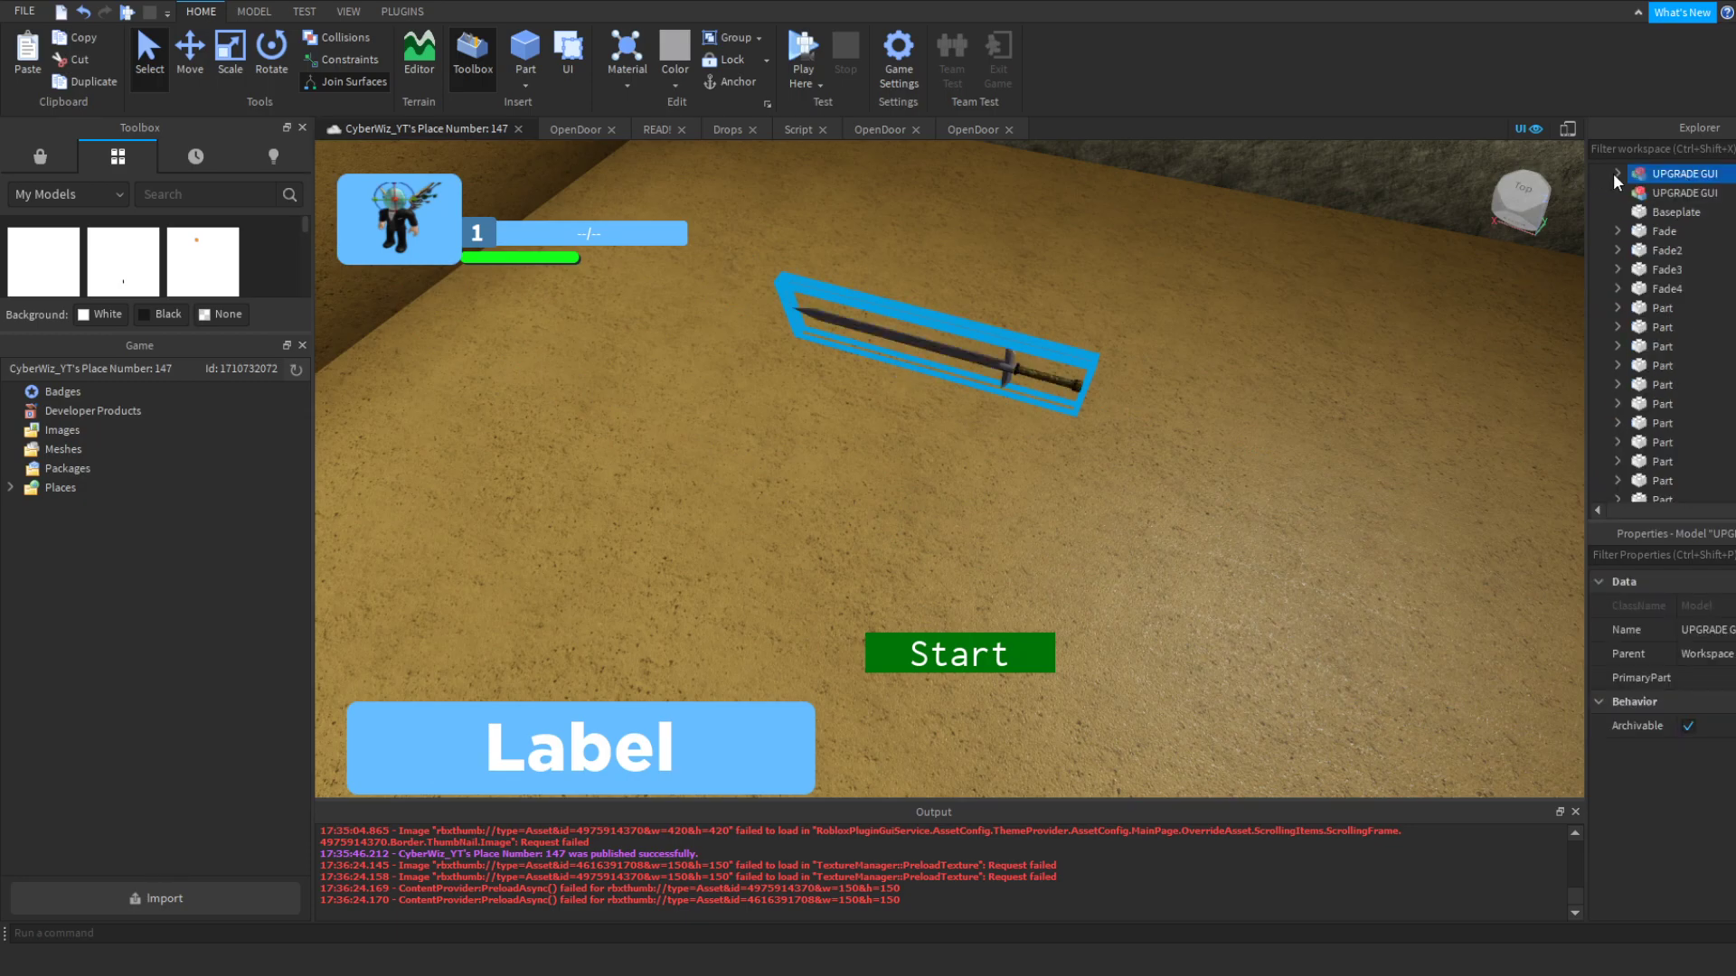
left_click(1678, 192)
key("Delete")
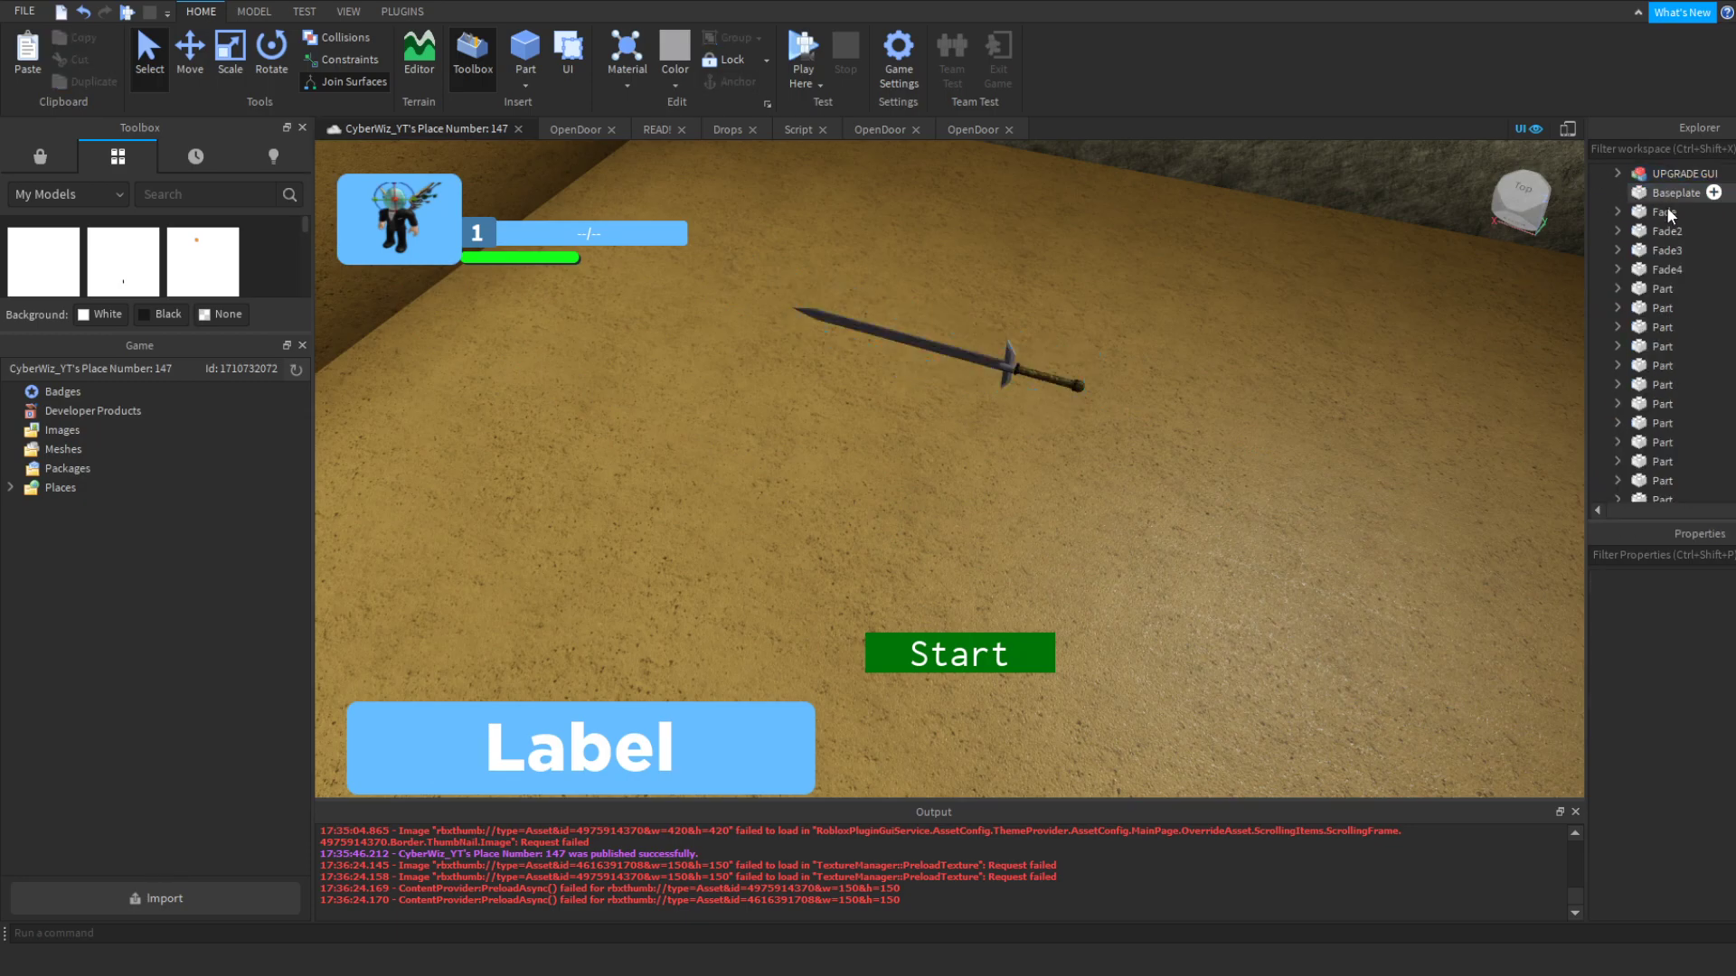
Step: Move the "REPLACE THIS…" sword group from the UPGRADE GUI model into StarterPack and ungroup it
left_click(1620, 177)
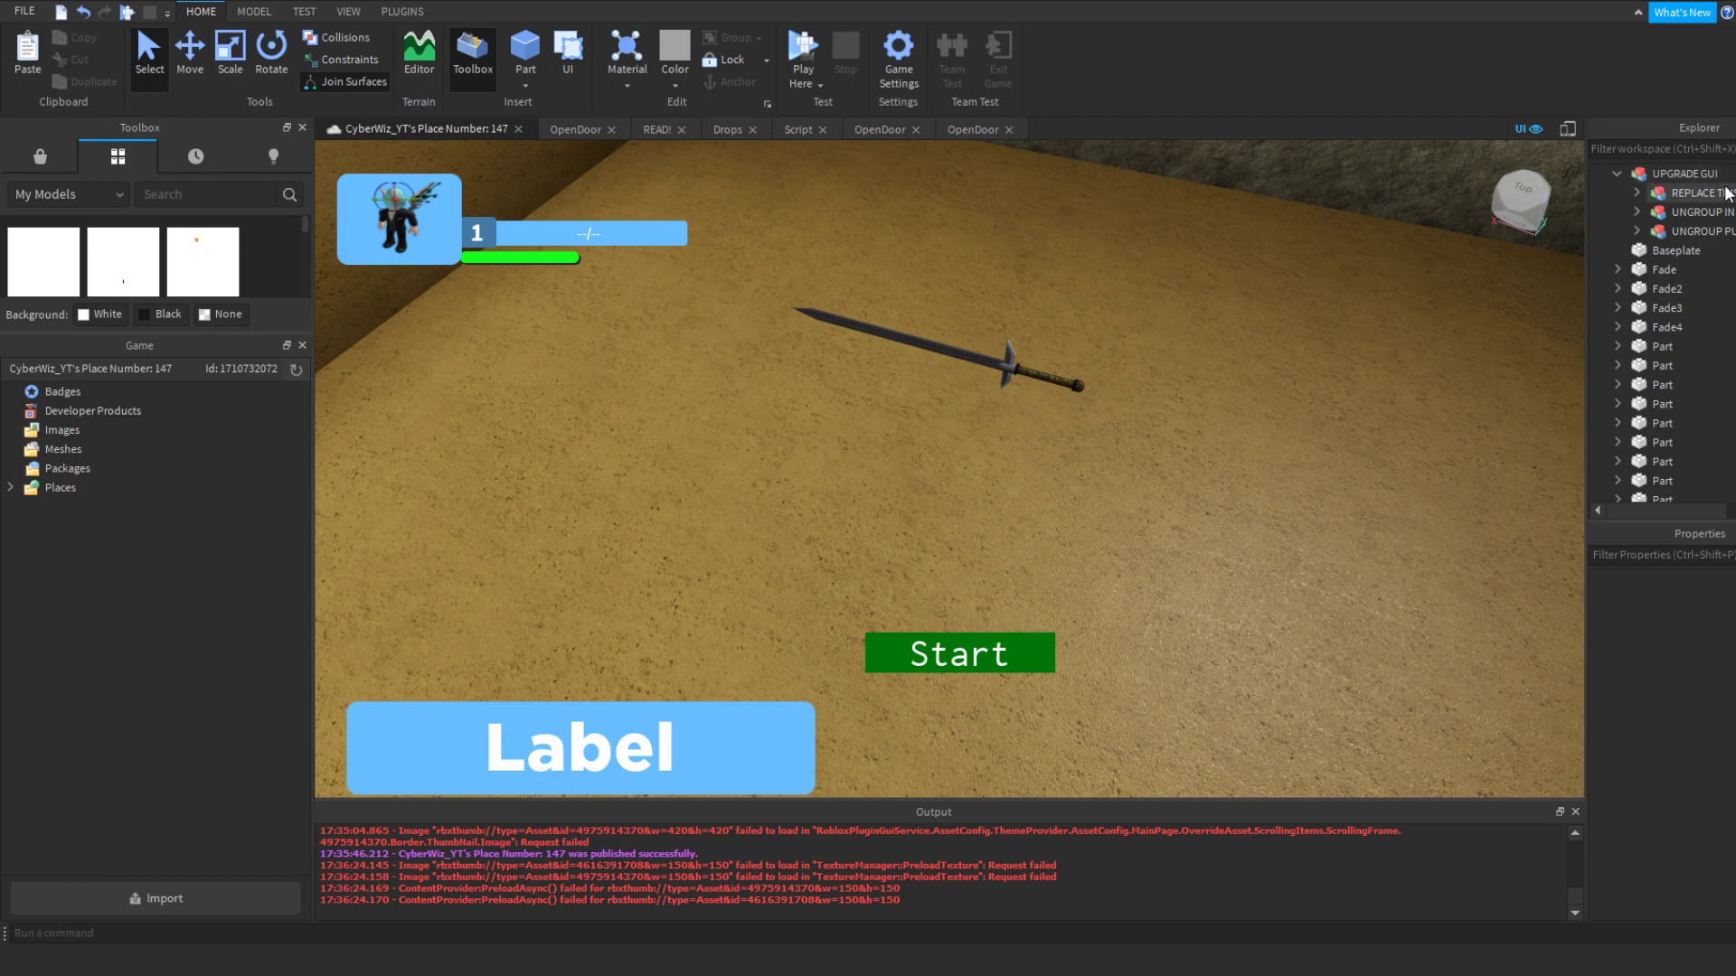
left_click(1659, 196)
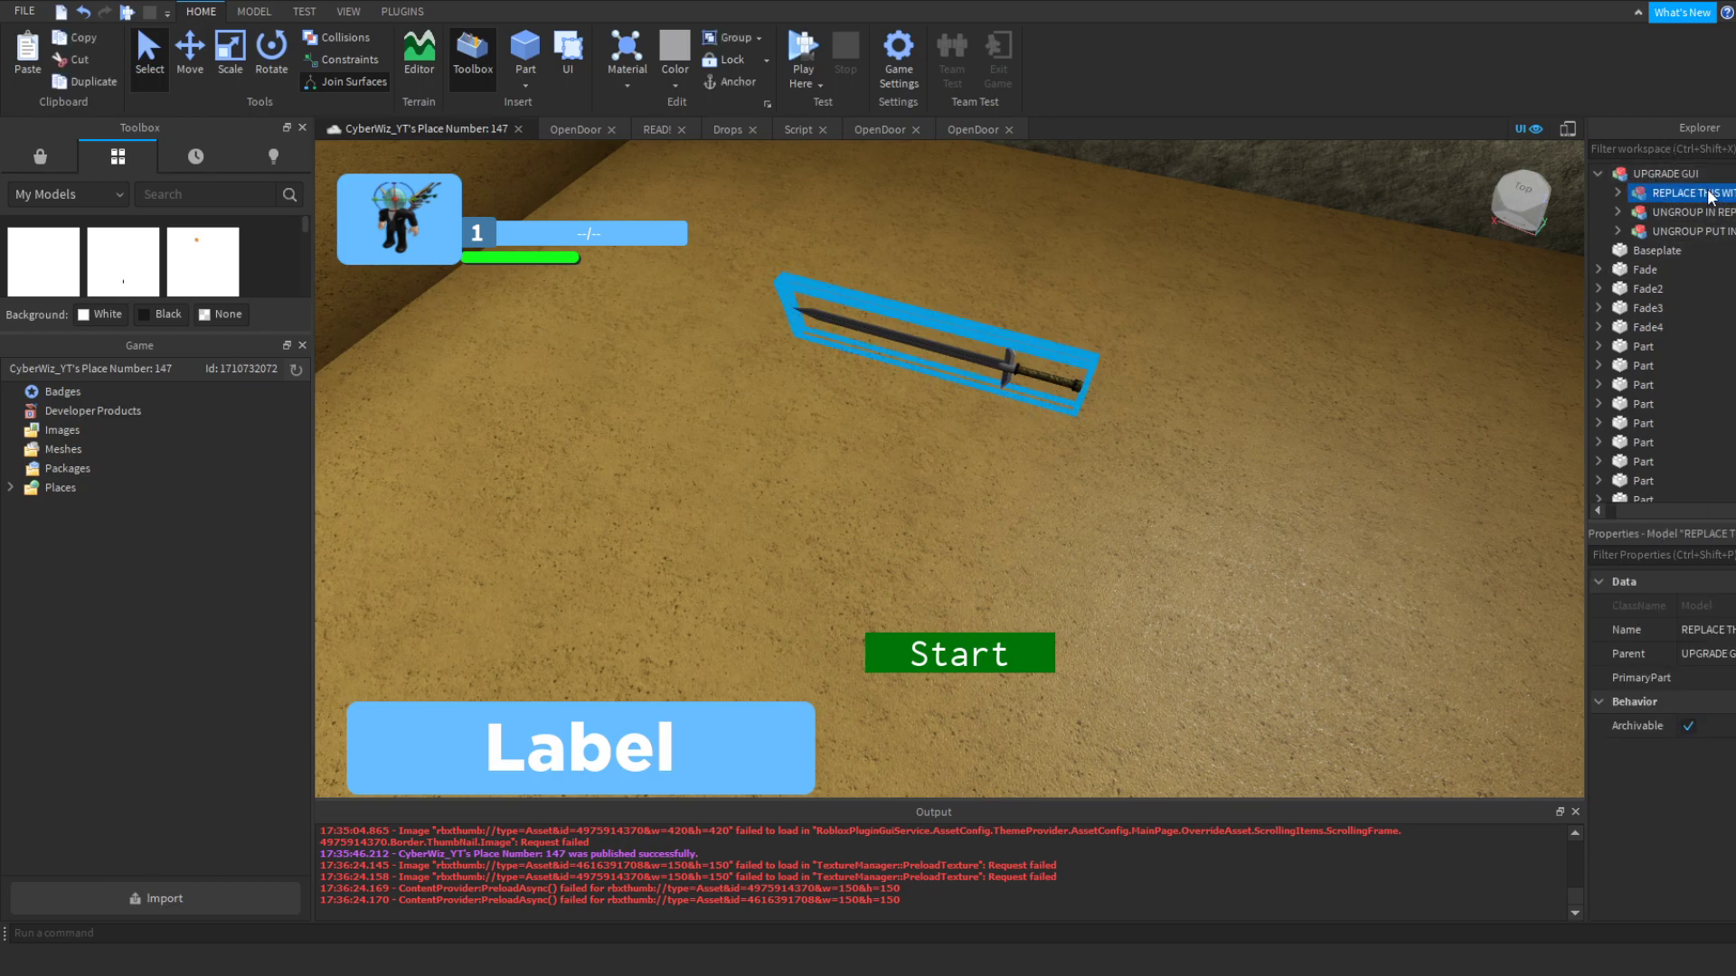
left_click_drag(1710, 196, 1733, 386)
scroll(1727, 280, "down", 2)
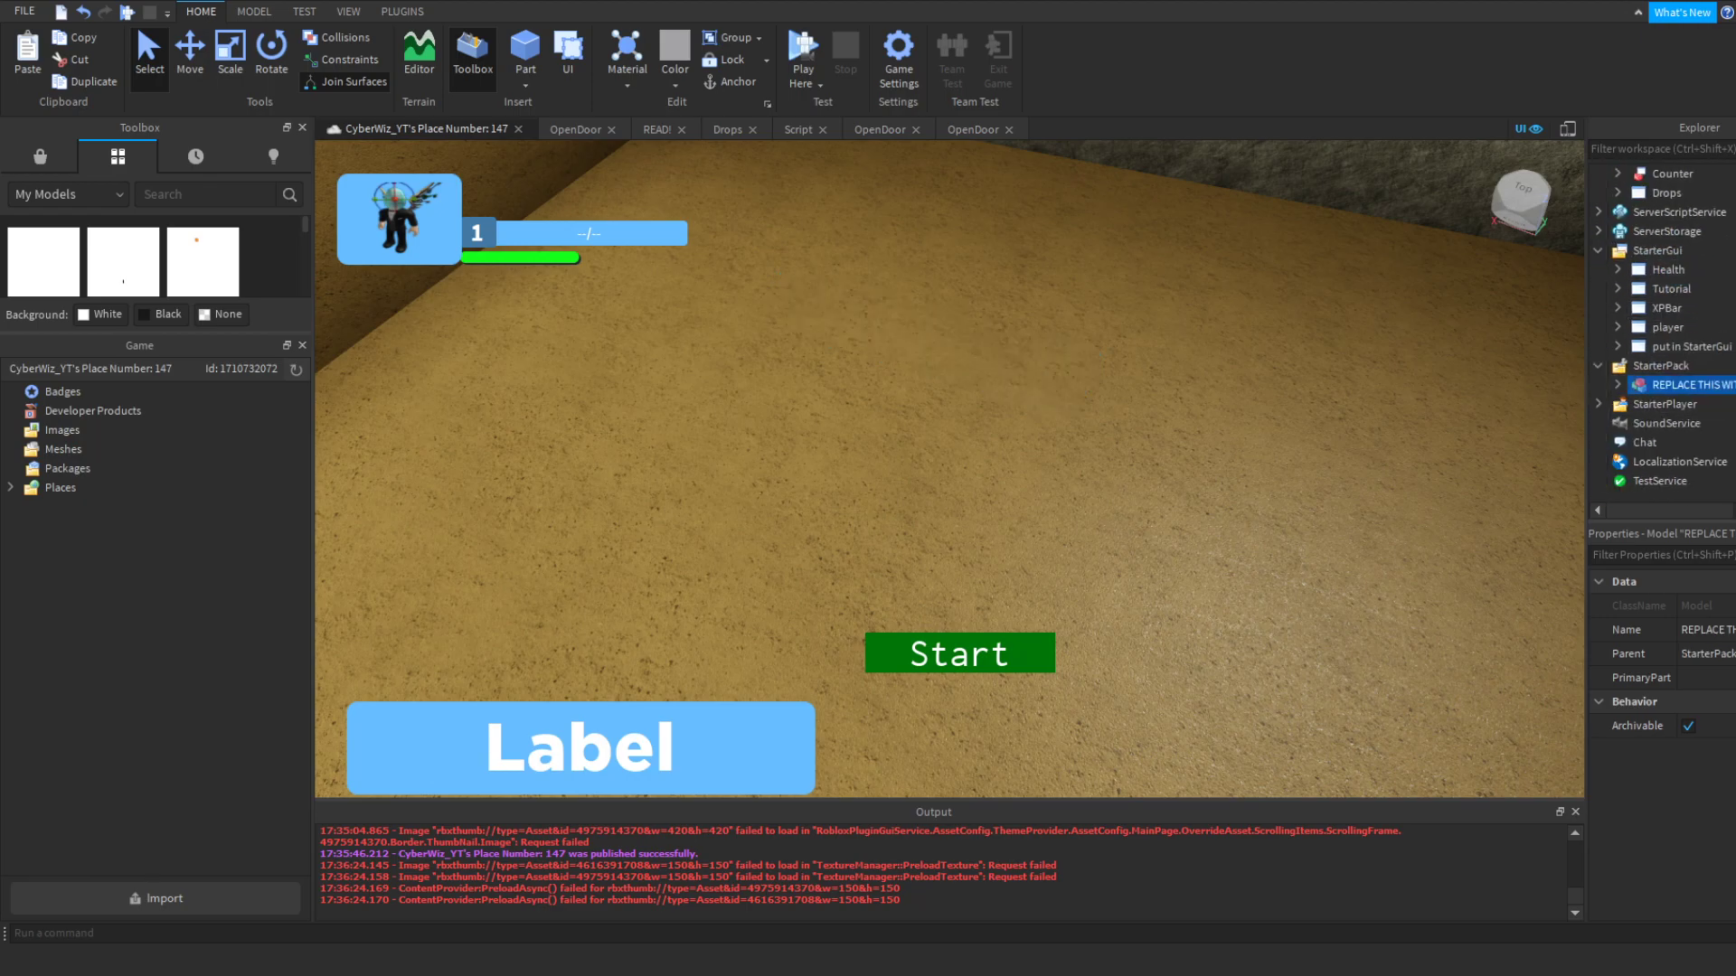
key("ctrl+u")
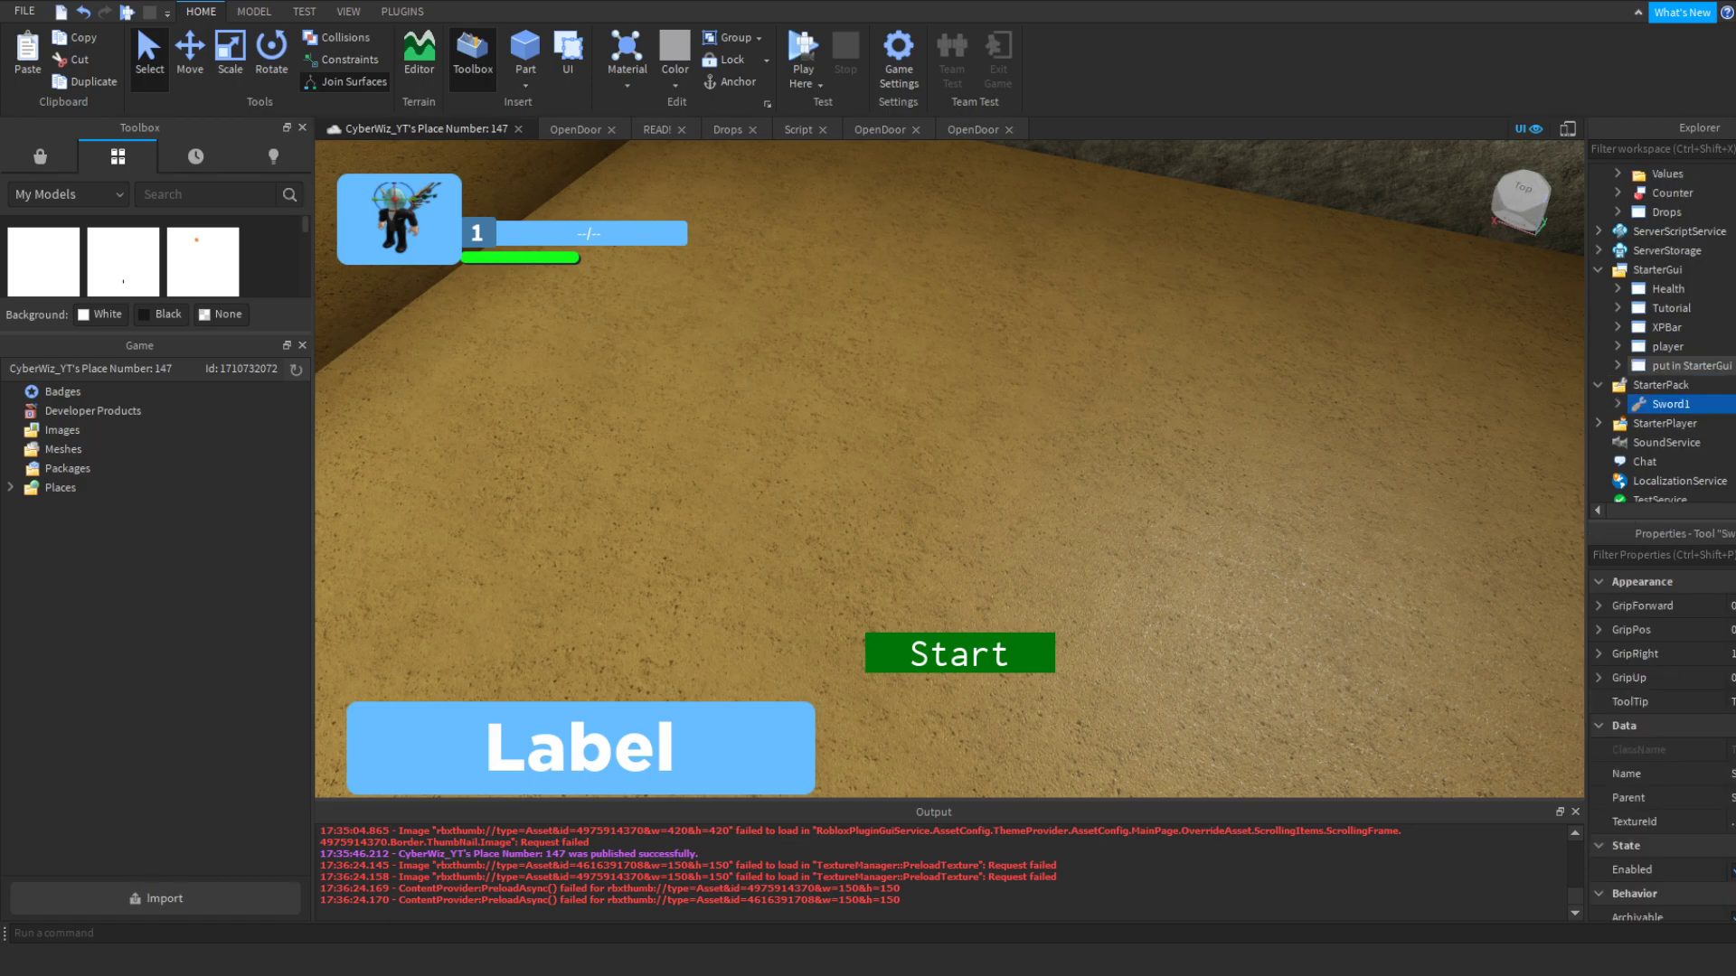
Step: Move the "UNGROUP IN REP…" group from the UPGRADE GUI model into ReplicatedStorage and ungroup it
scroll(1646, 364, "up", 10)
scroll(1645, 365, "up", 9)
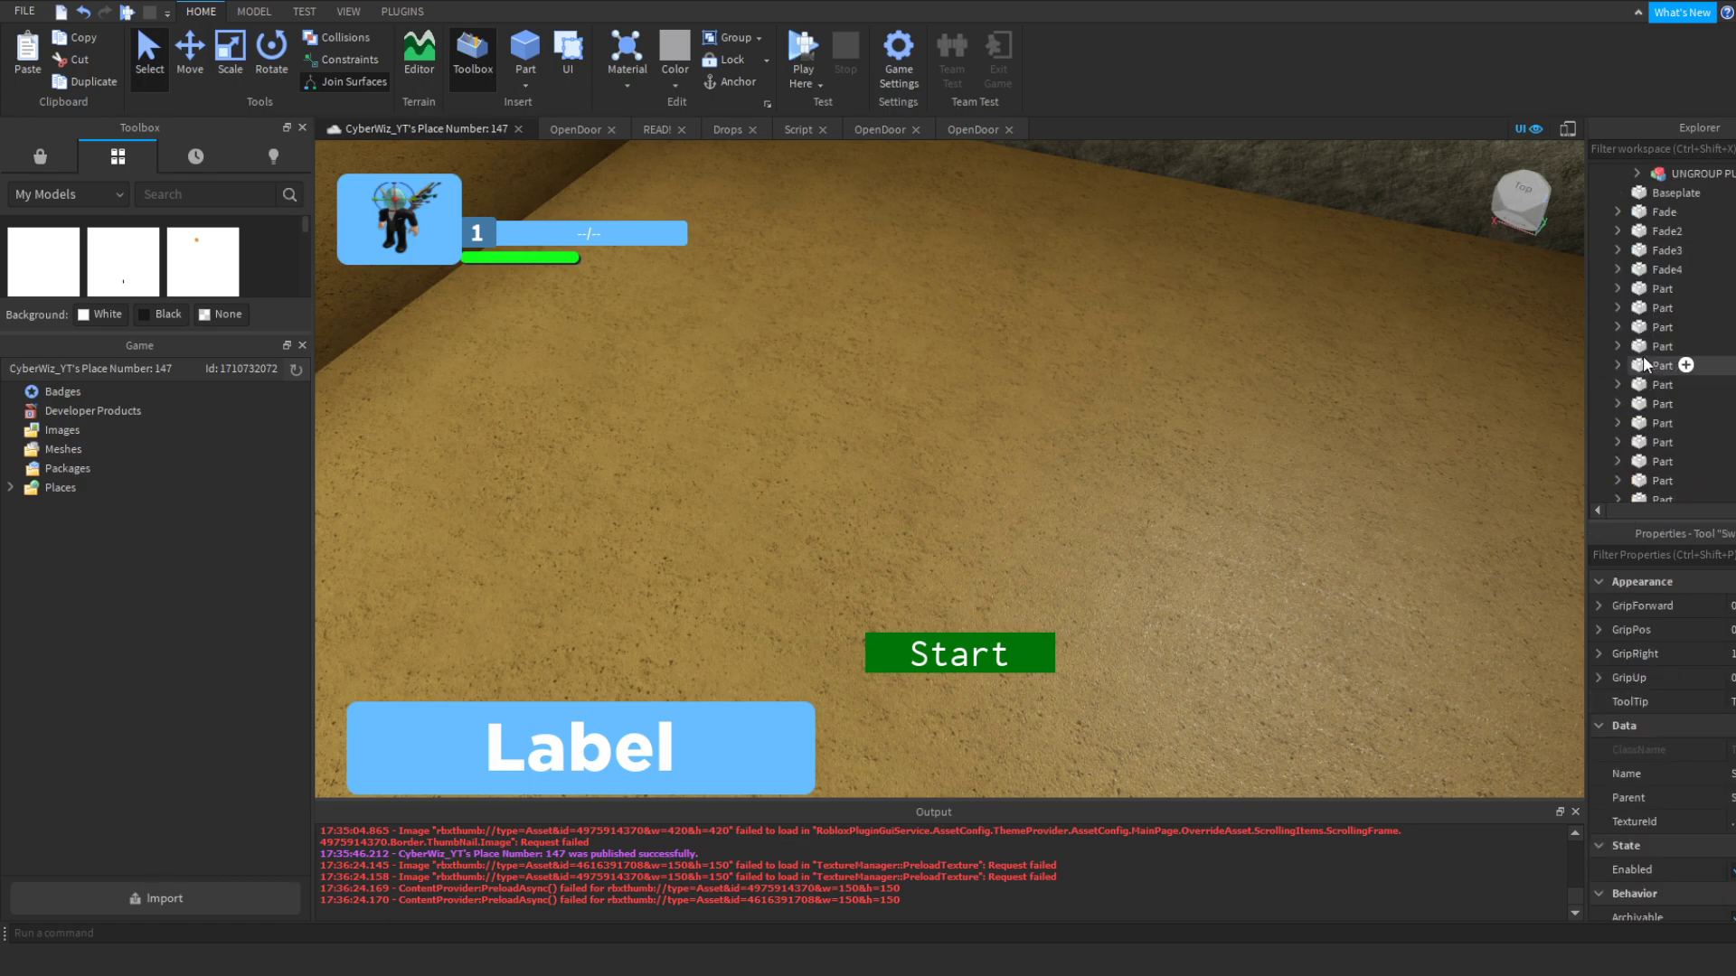
scroll(1657, 365, "down", 4)
scroll(1732, 347, "down", 10)
left_click_drag(1727, 274, 1718, 463)
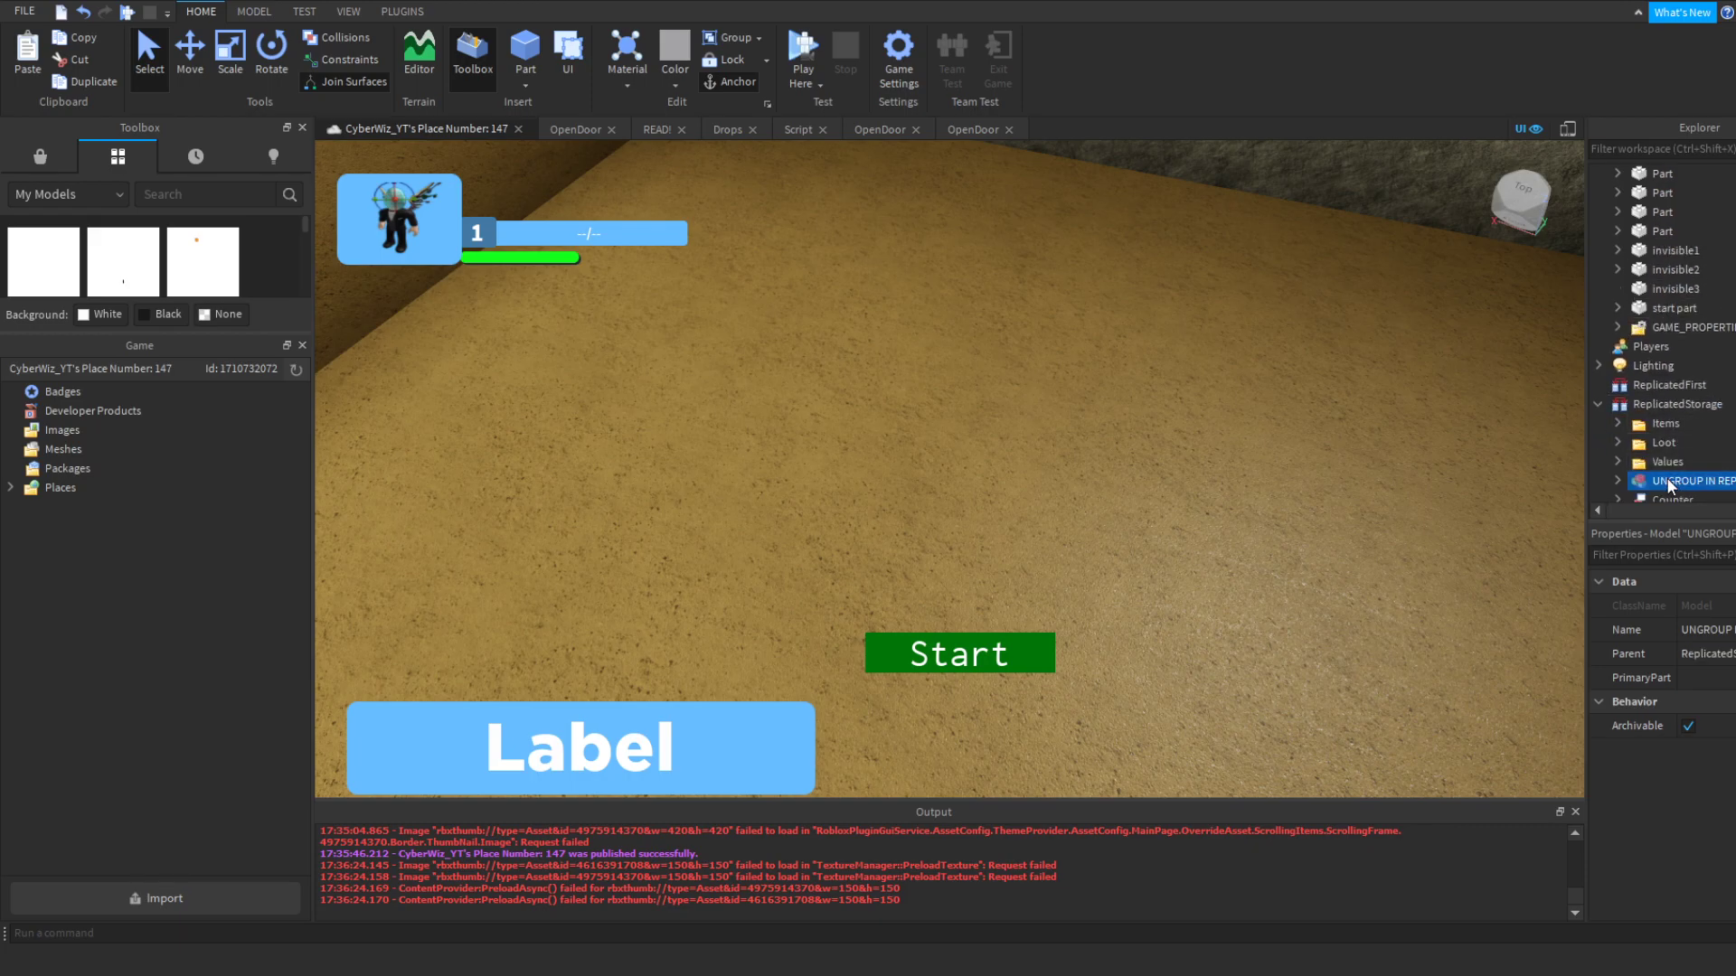
key("ctrl+u")
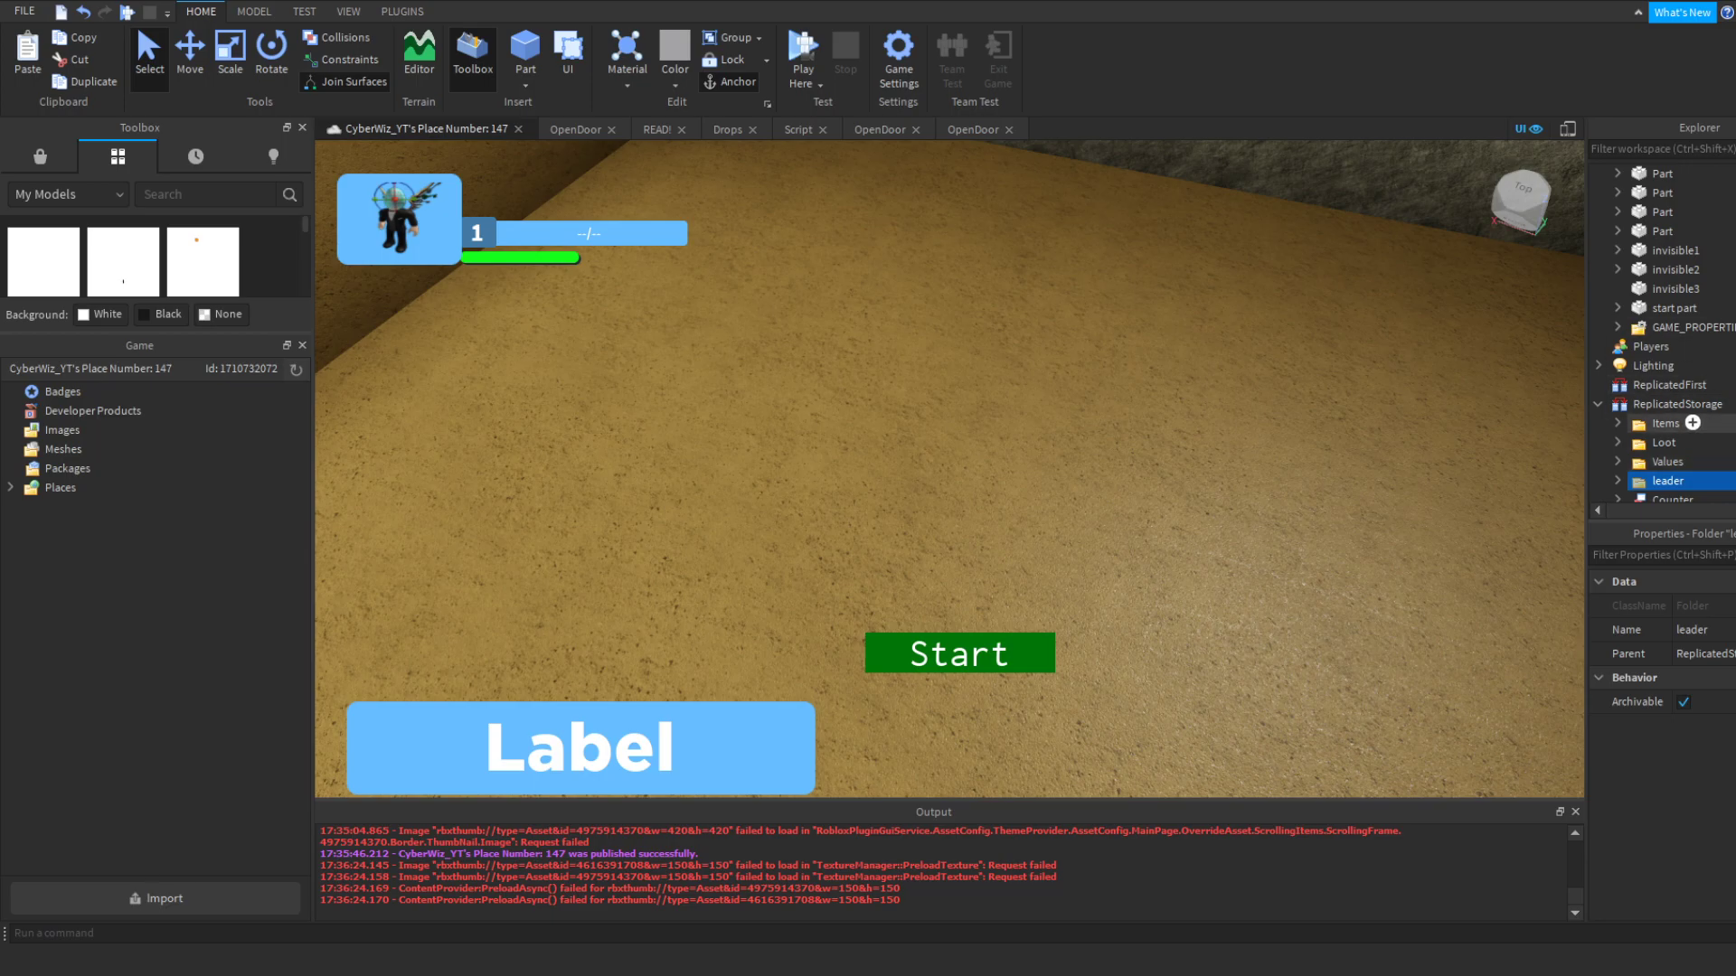
Step: Move the remaining "UNGROUP PUT IN…" group from the UPGRADE GUI model into StarterGui and ungroup it
scroll(1700, 423, "up", 4)
scroll(1723, 423, "down", 5)
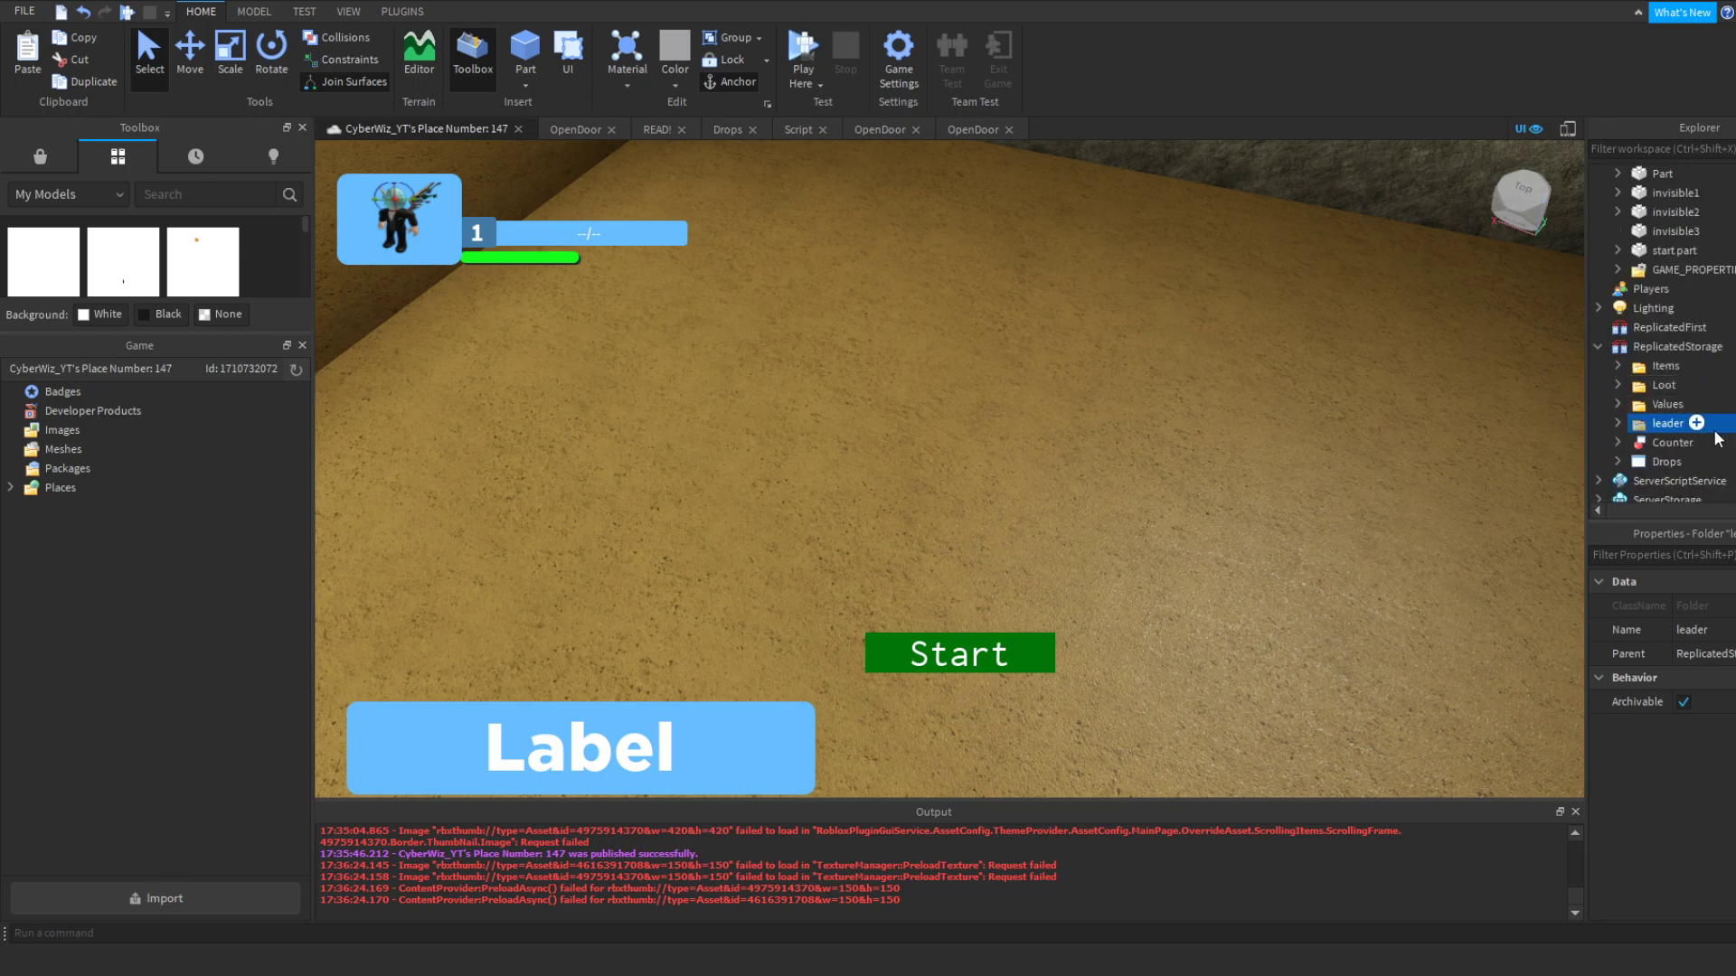
scroll(1658, 346, "up", 12)
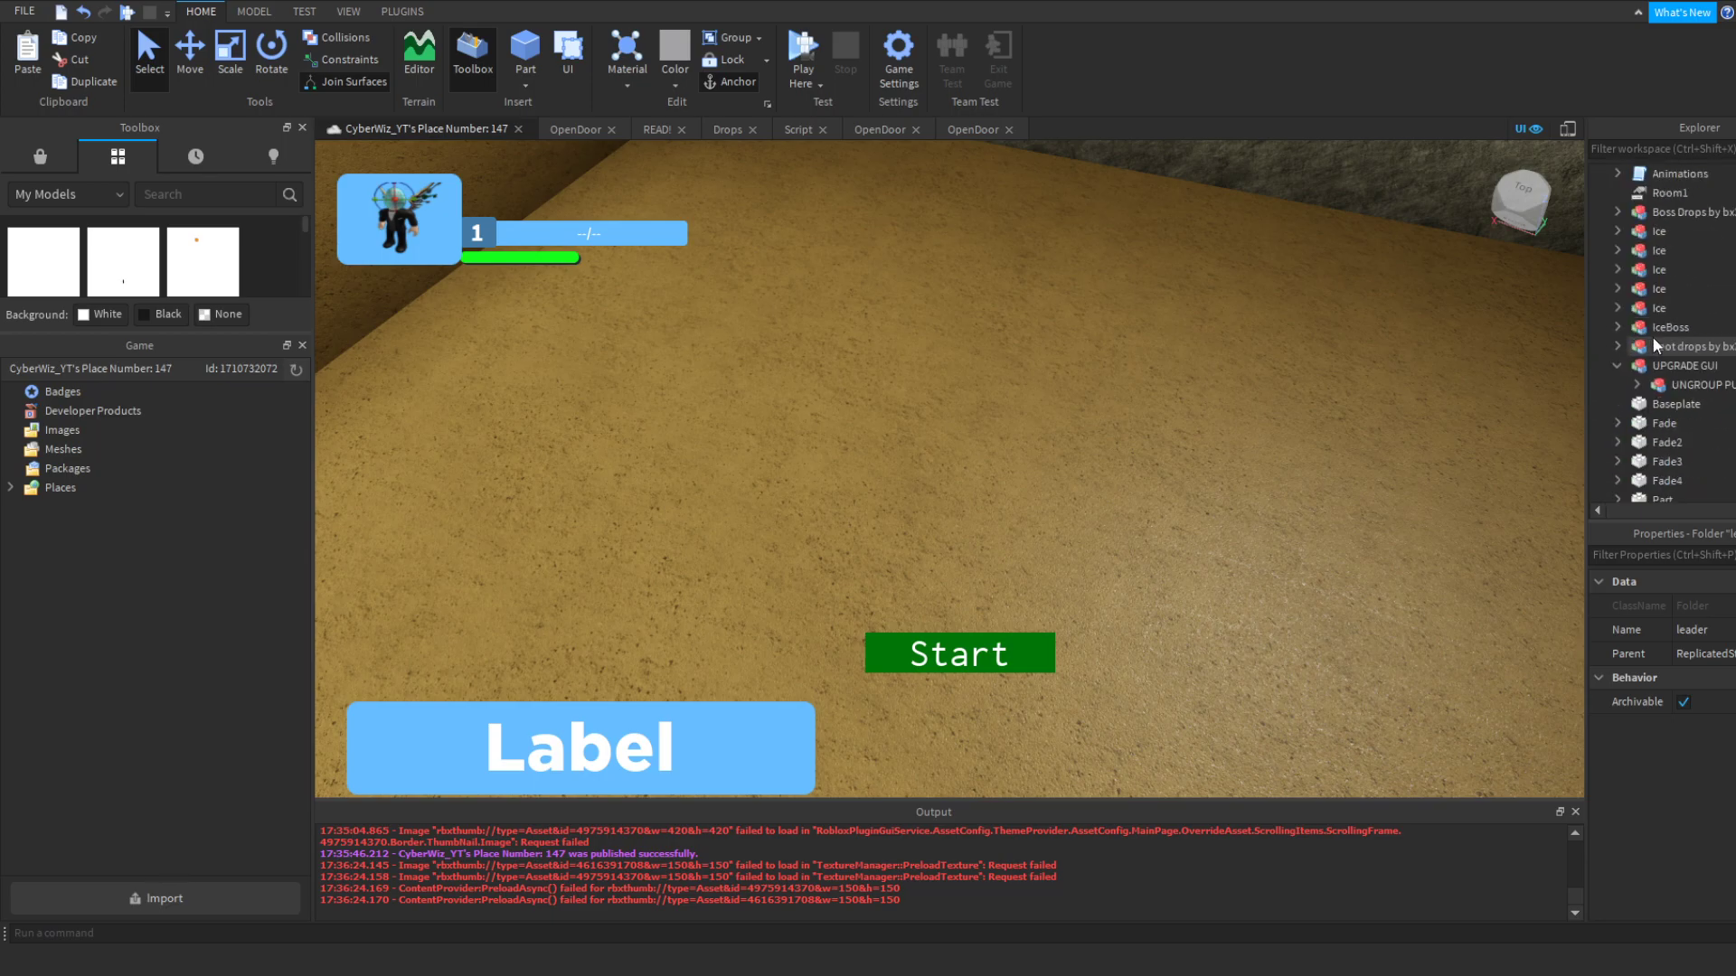
left_click_drag(1665, 385, 1699, 253)
key("ctrl+u")
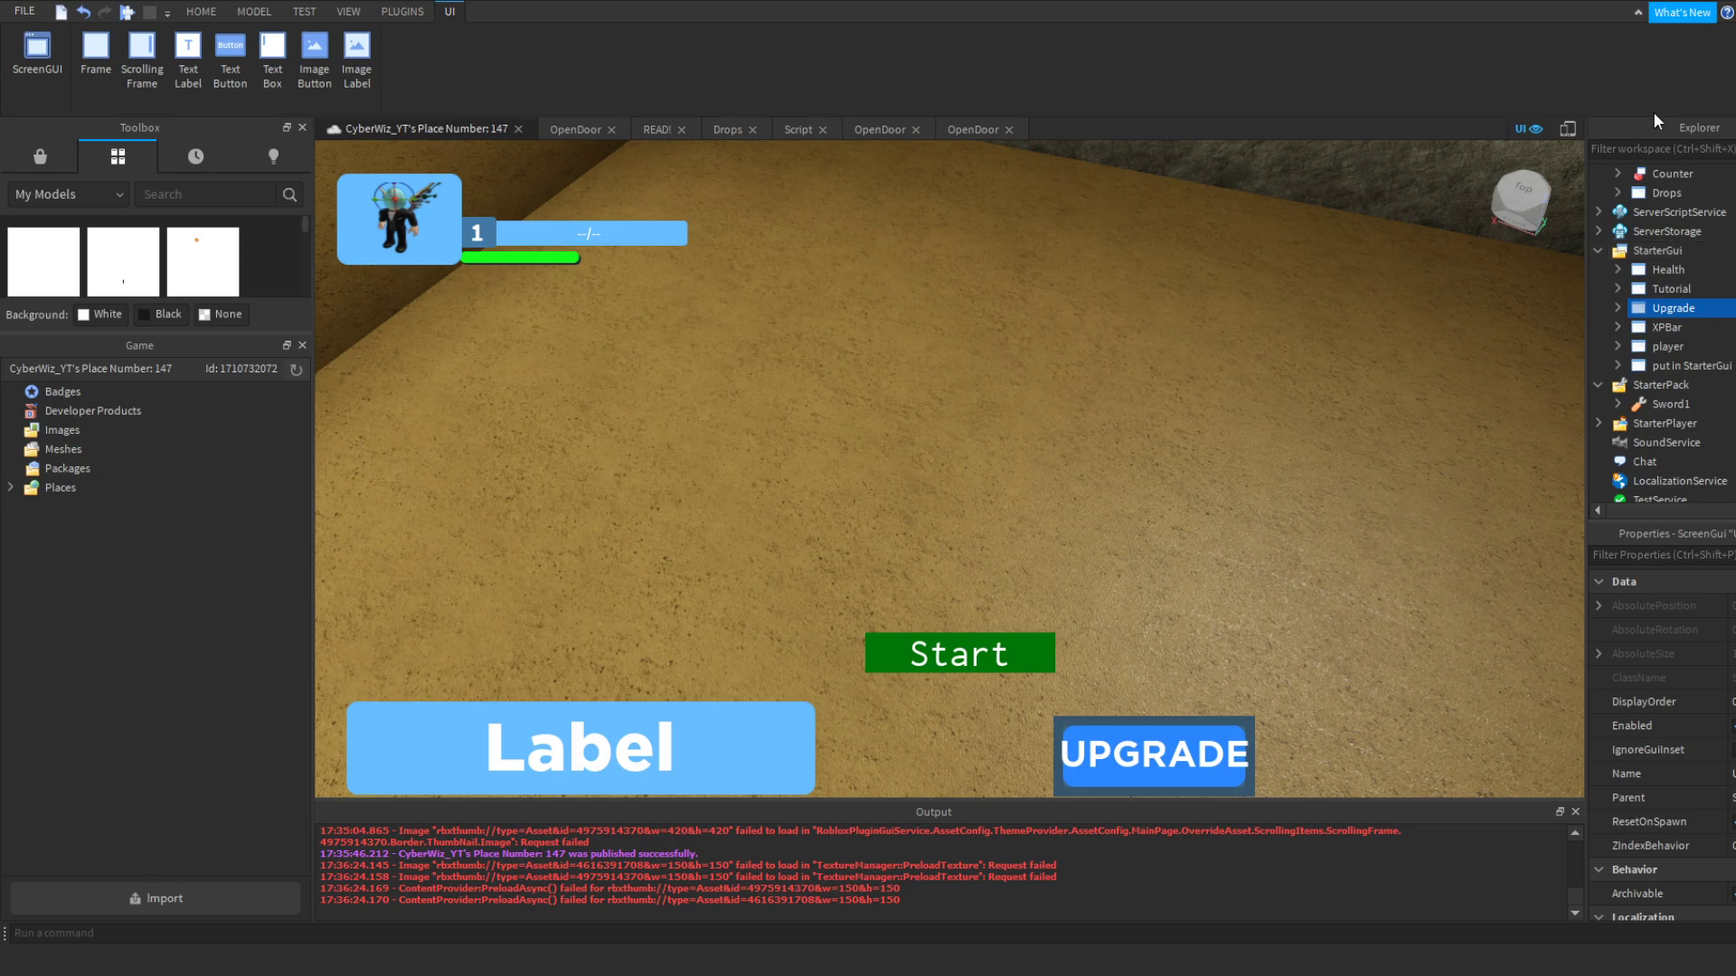
Step: Round the corners of the Start TextButton inside "put in StarterGui" with the corner-rounding plugin, using a radius of 12
right_click_drag(1080, 427, 1080, 427)
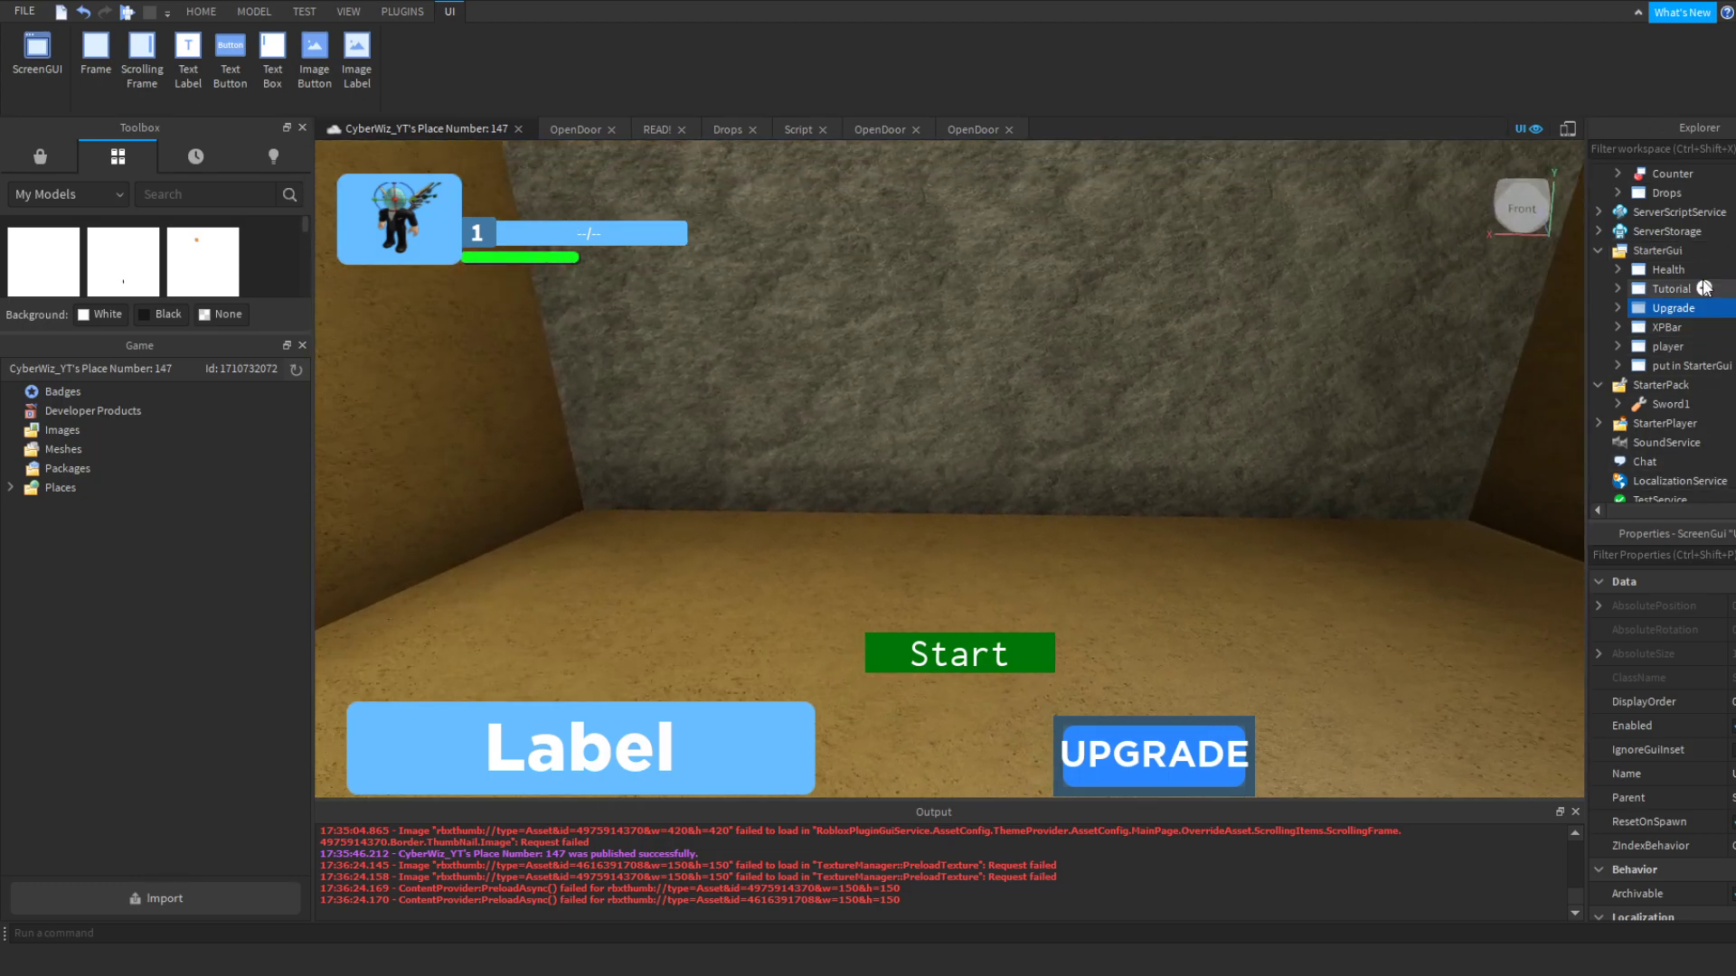
left_click(1618, 366)
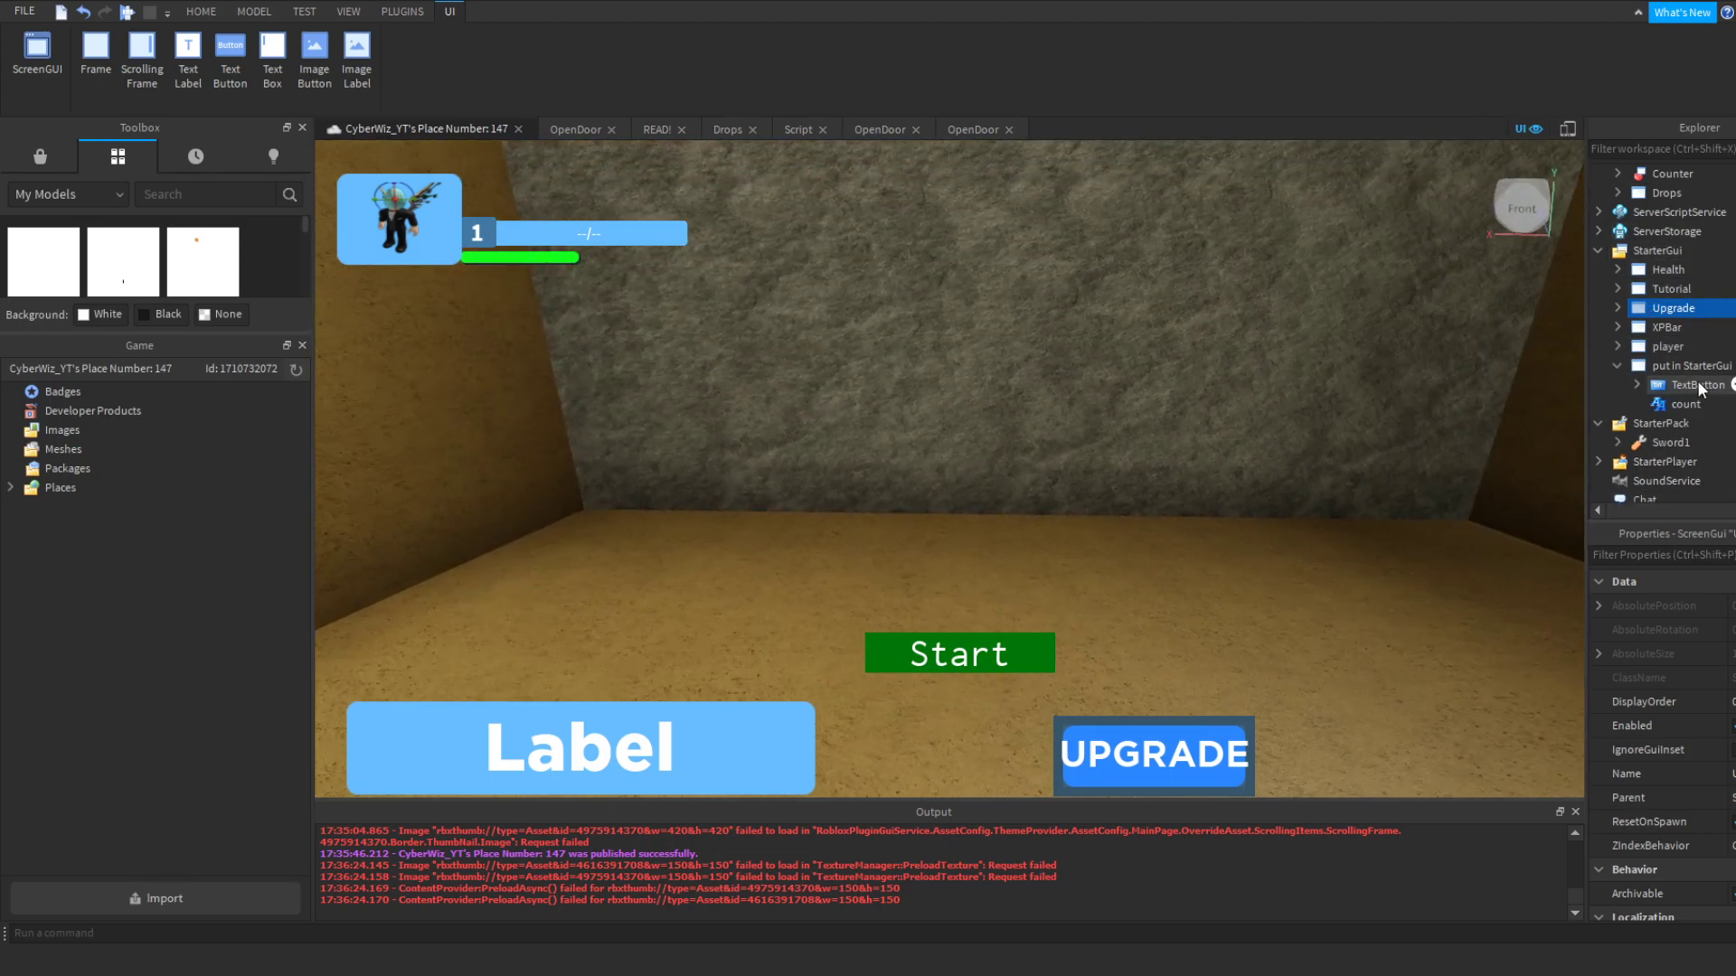
left_click(1687, 404)
left_click(1673, 385)
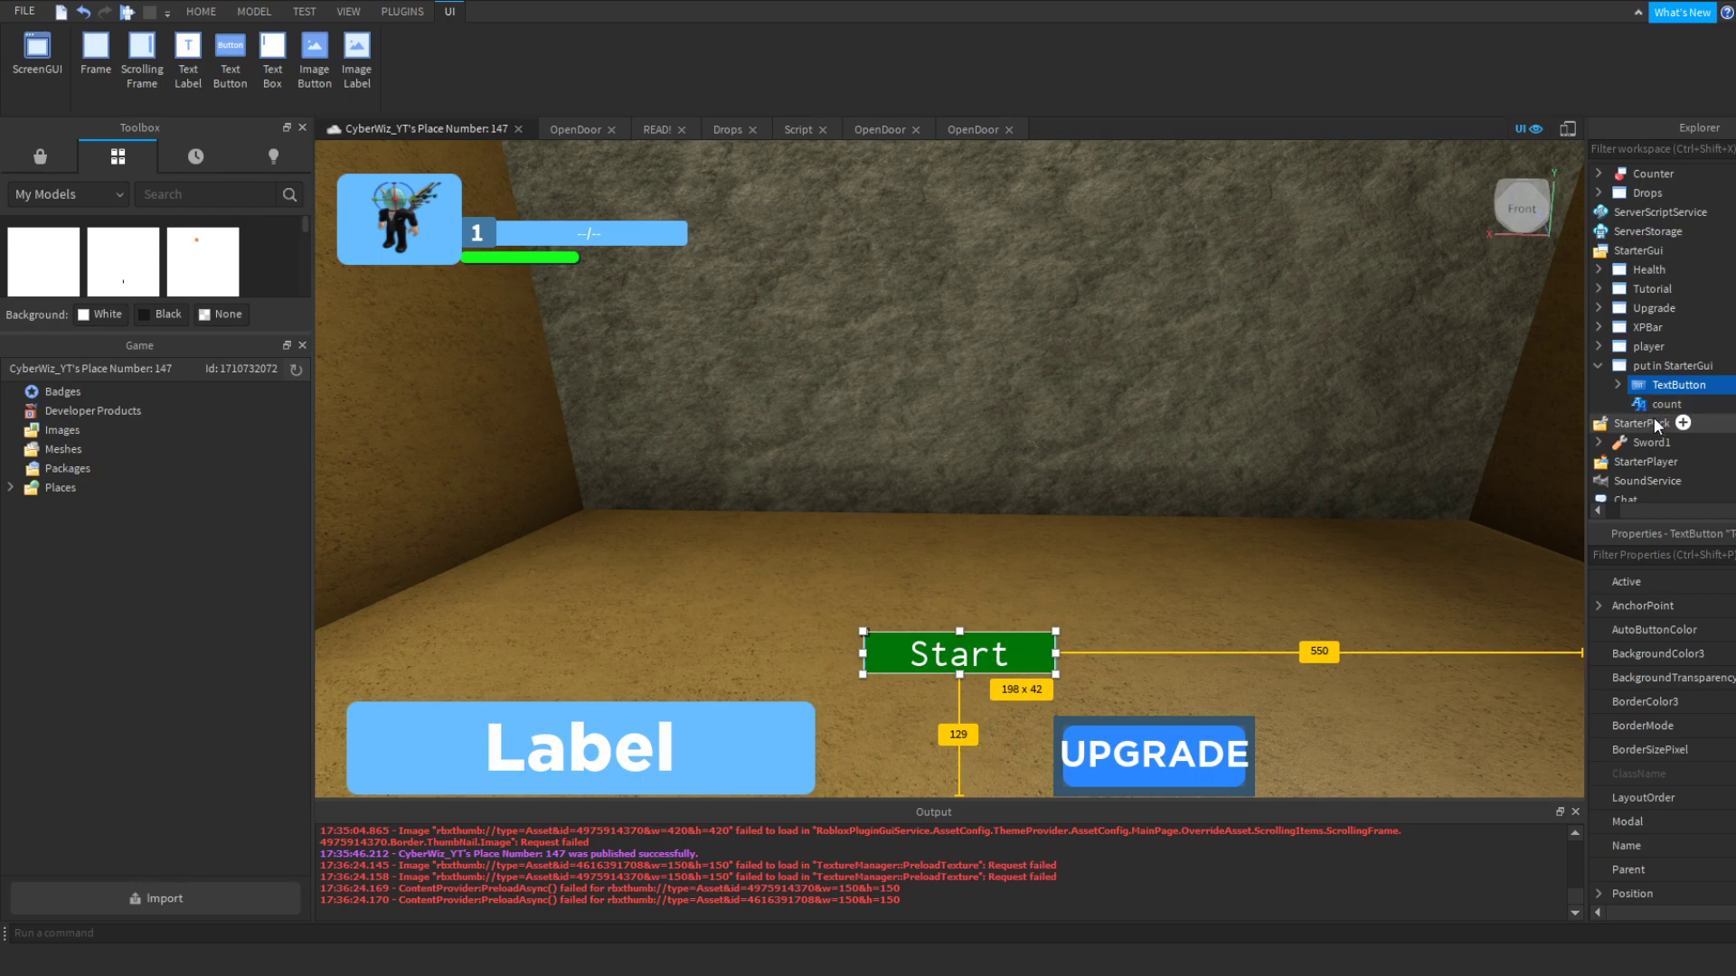
left_click(402, 12)
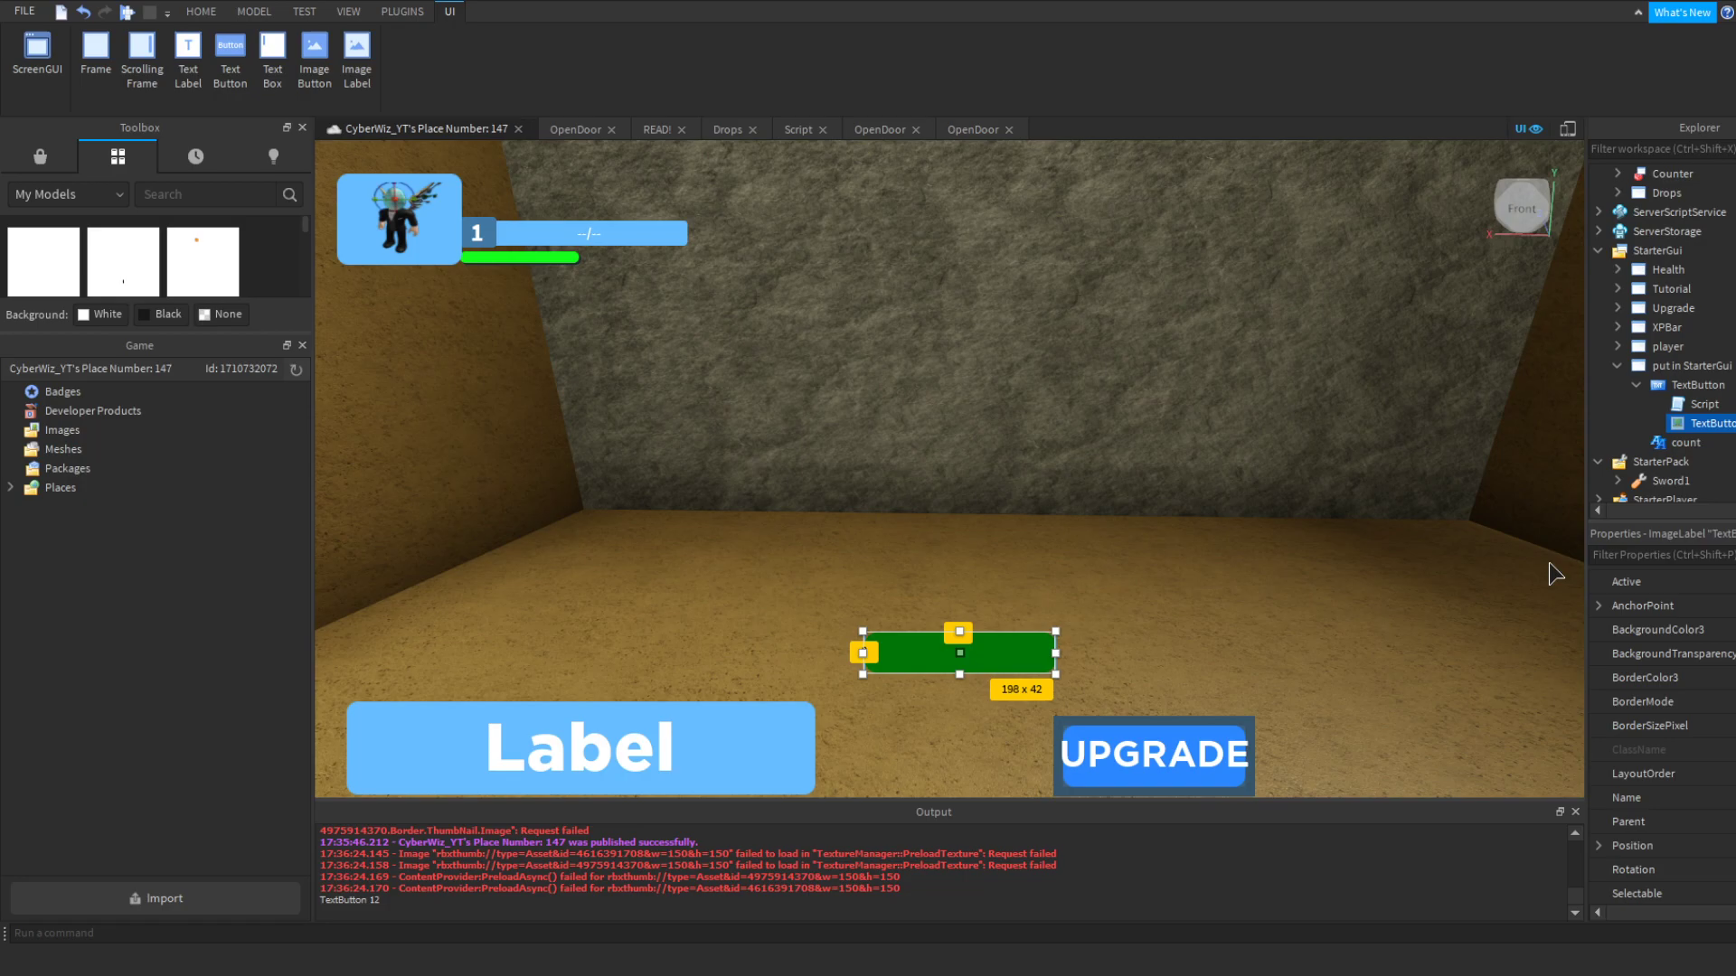
Step: Set the BorderSizePixel of the Start TextButton to 5
left_click(1687, 388)
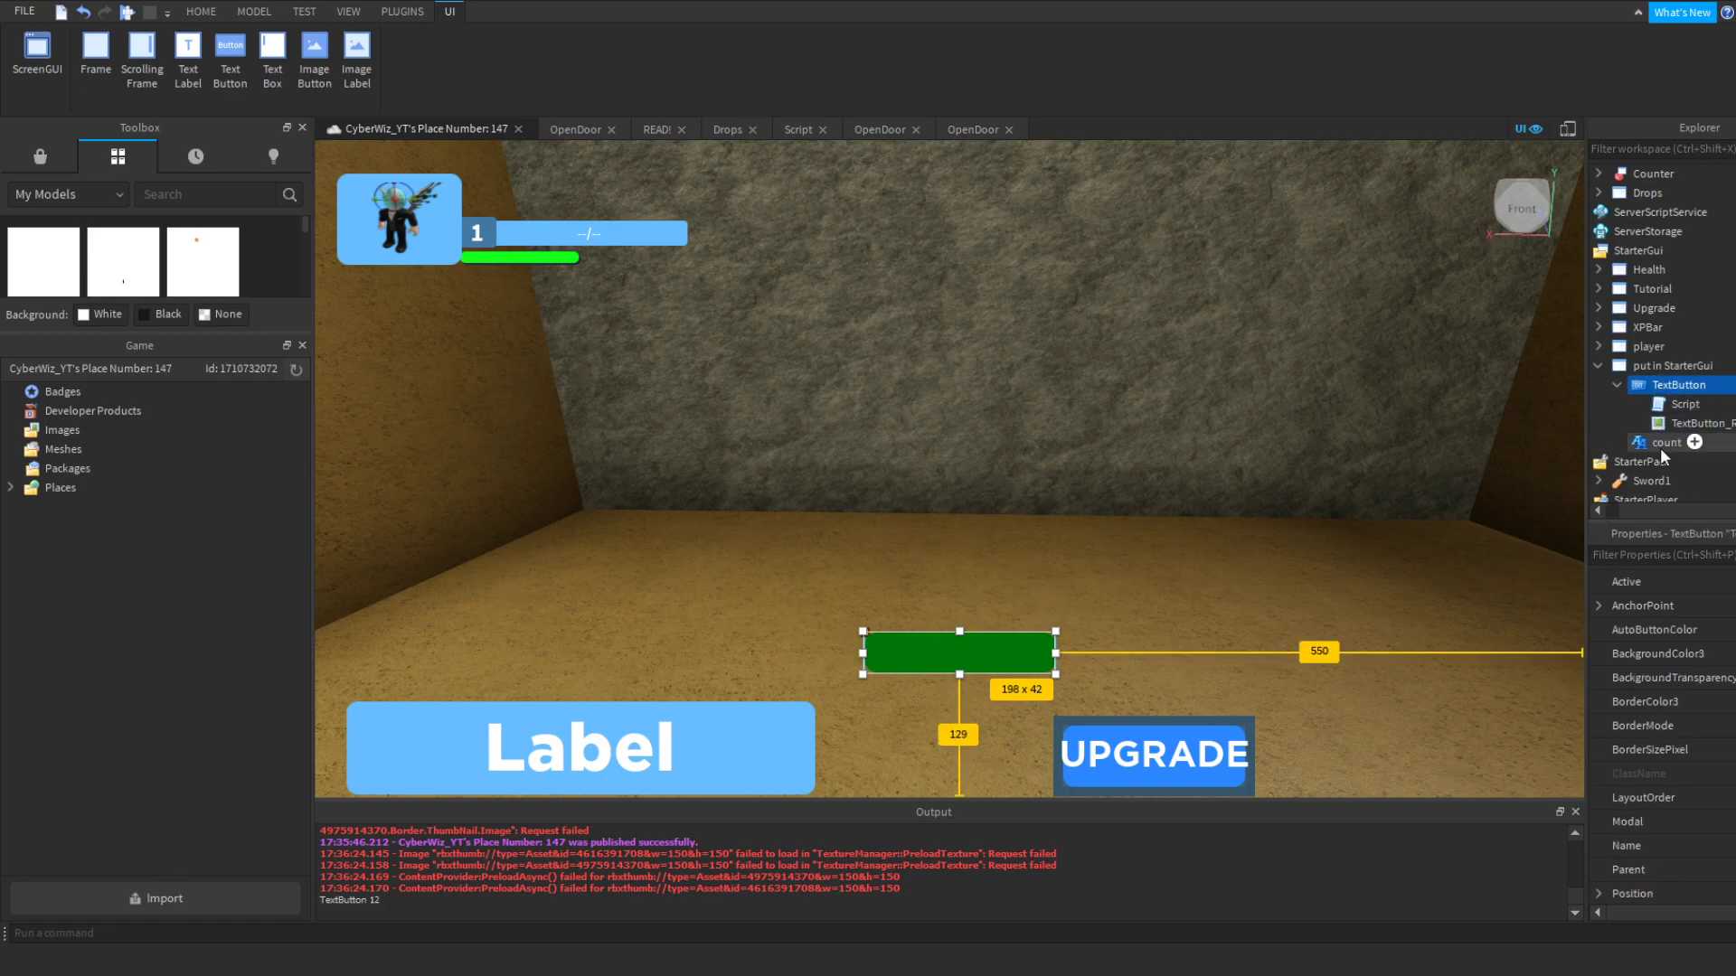
left_click(1677, 423)
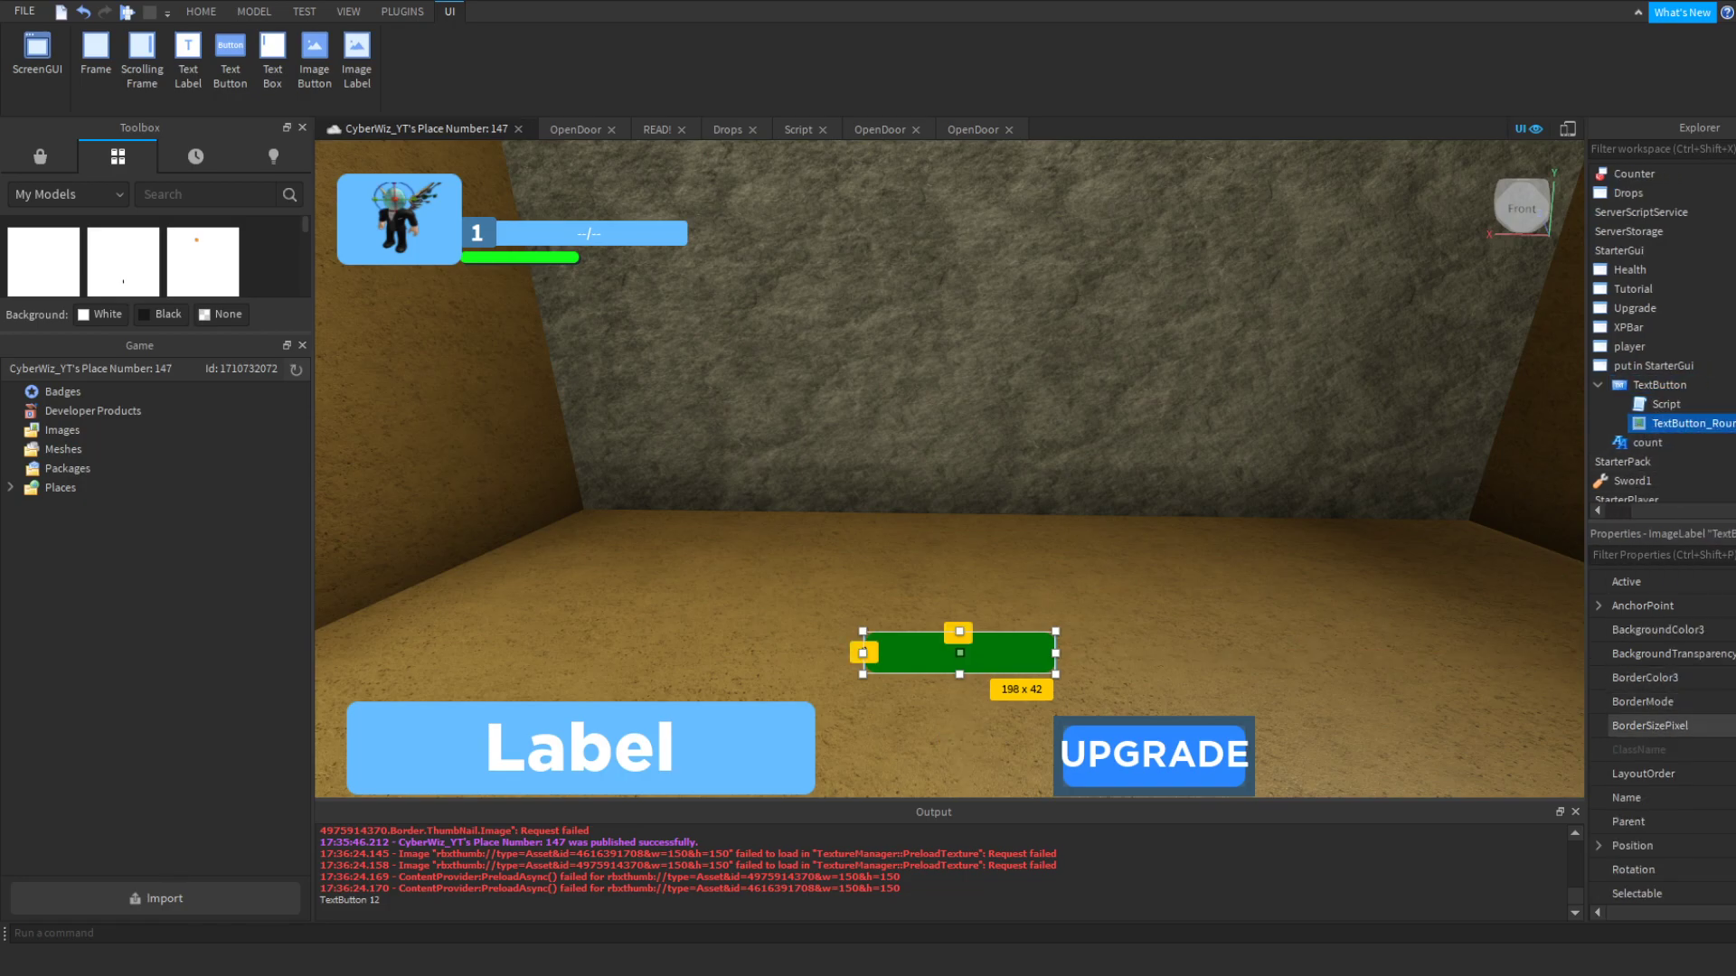
left_click(1621, 389)
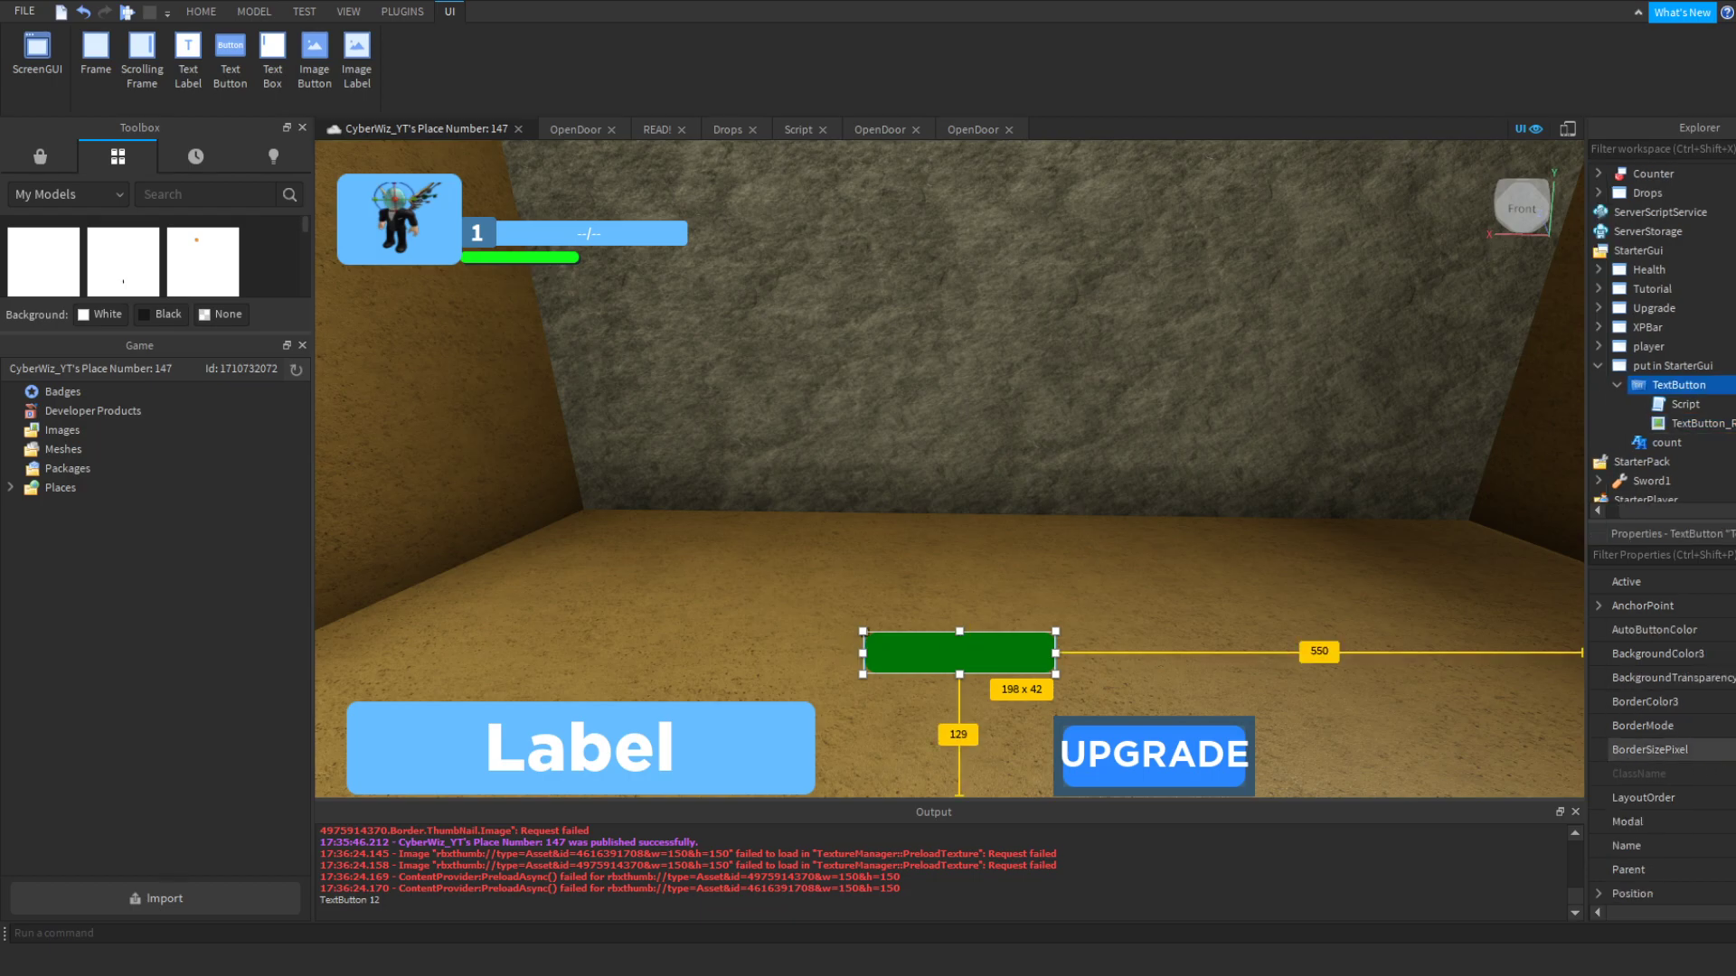
left_click(1672, 702)
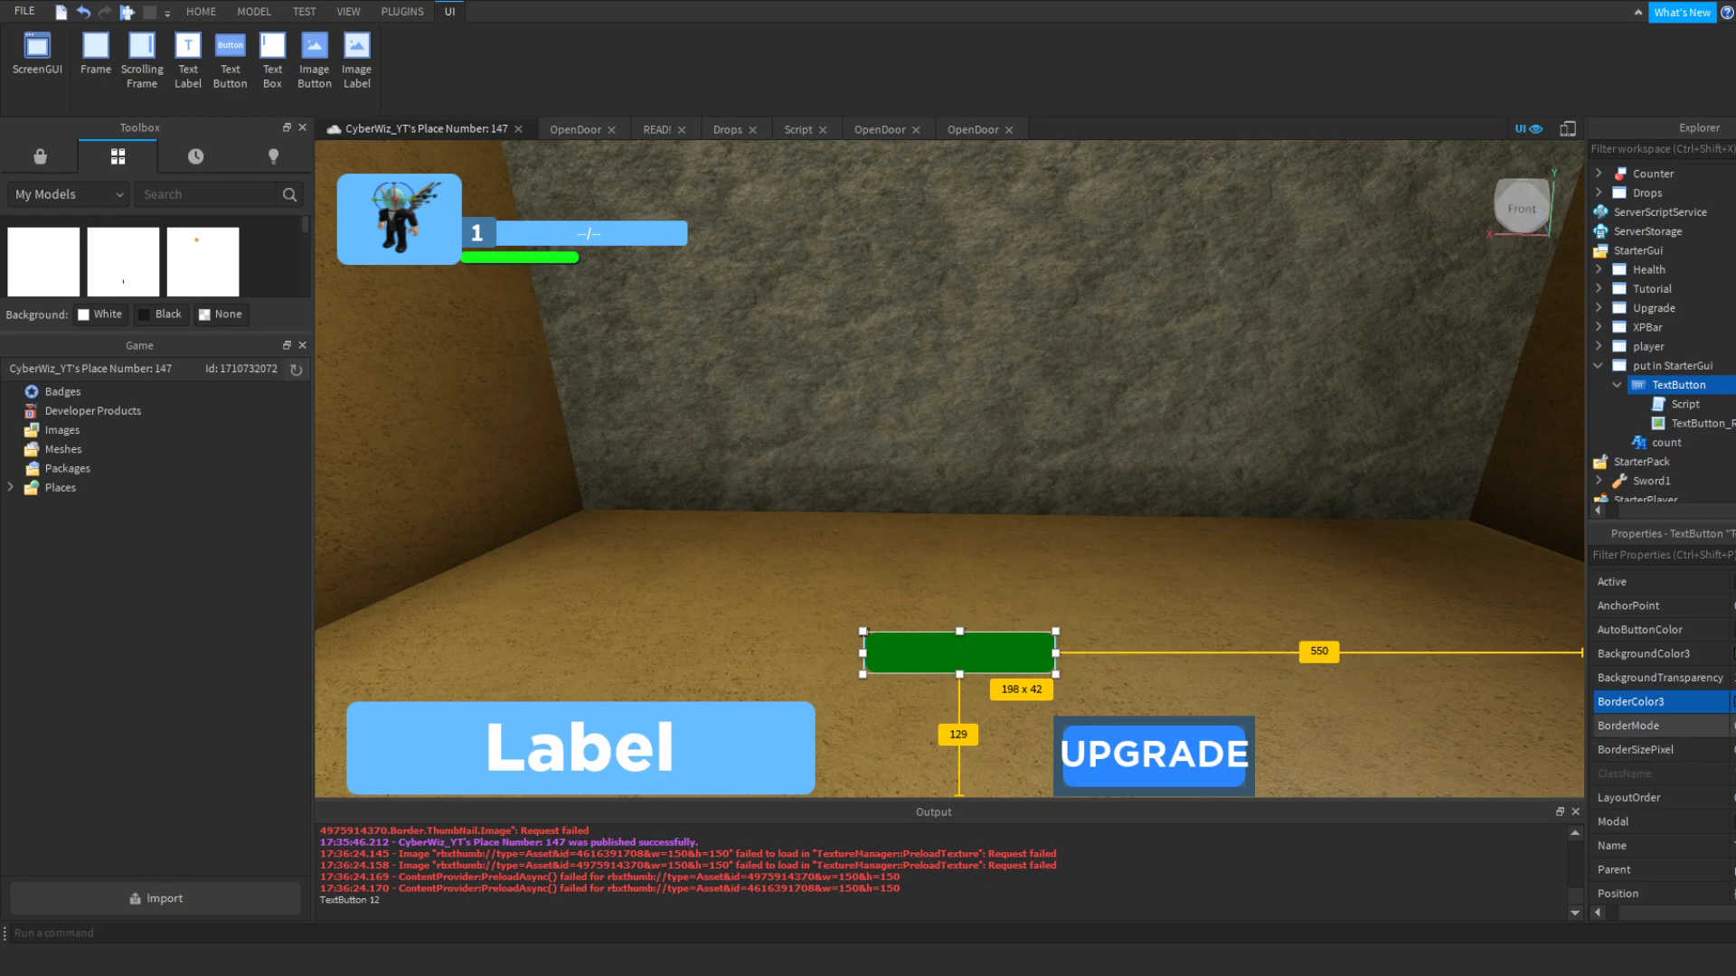
left_click(1637, 726)
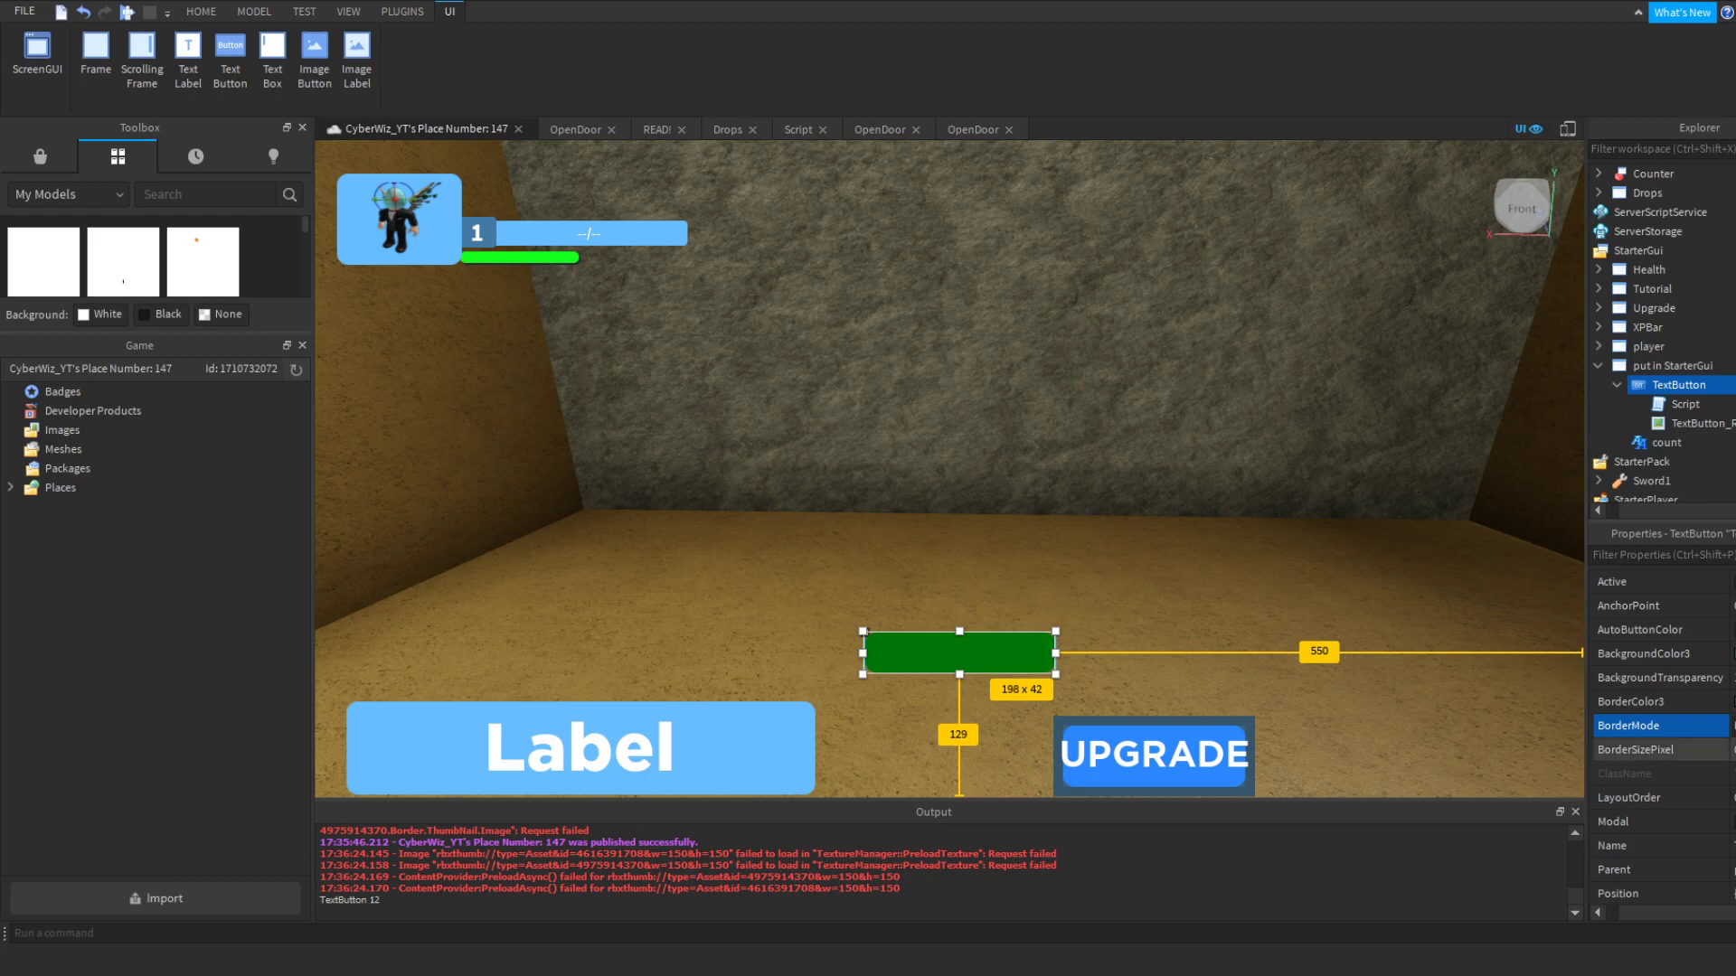
left_click(1713, 750)
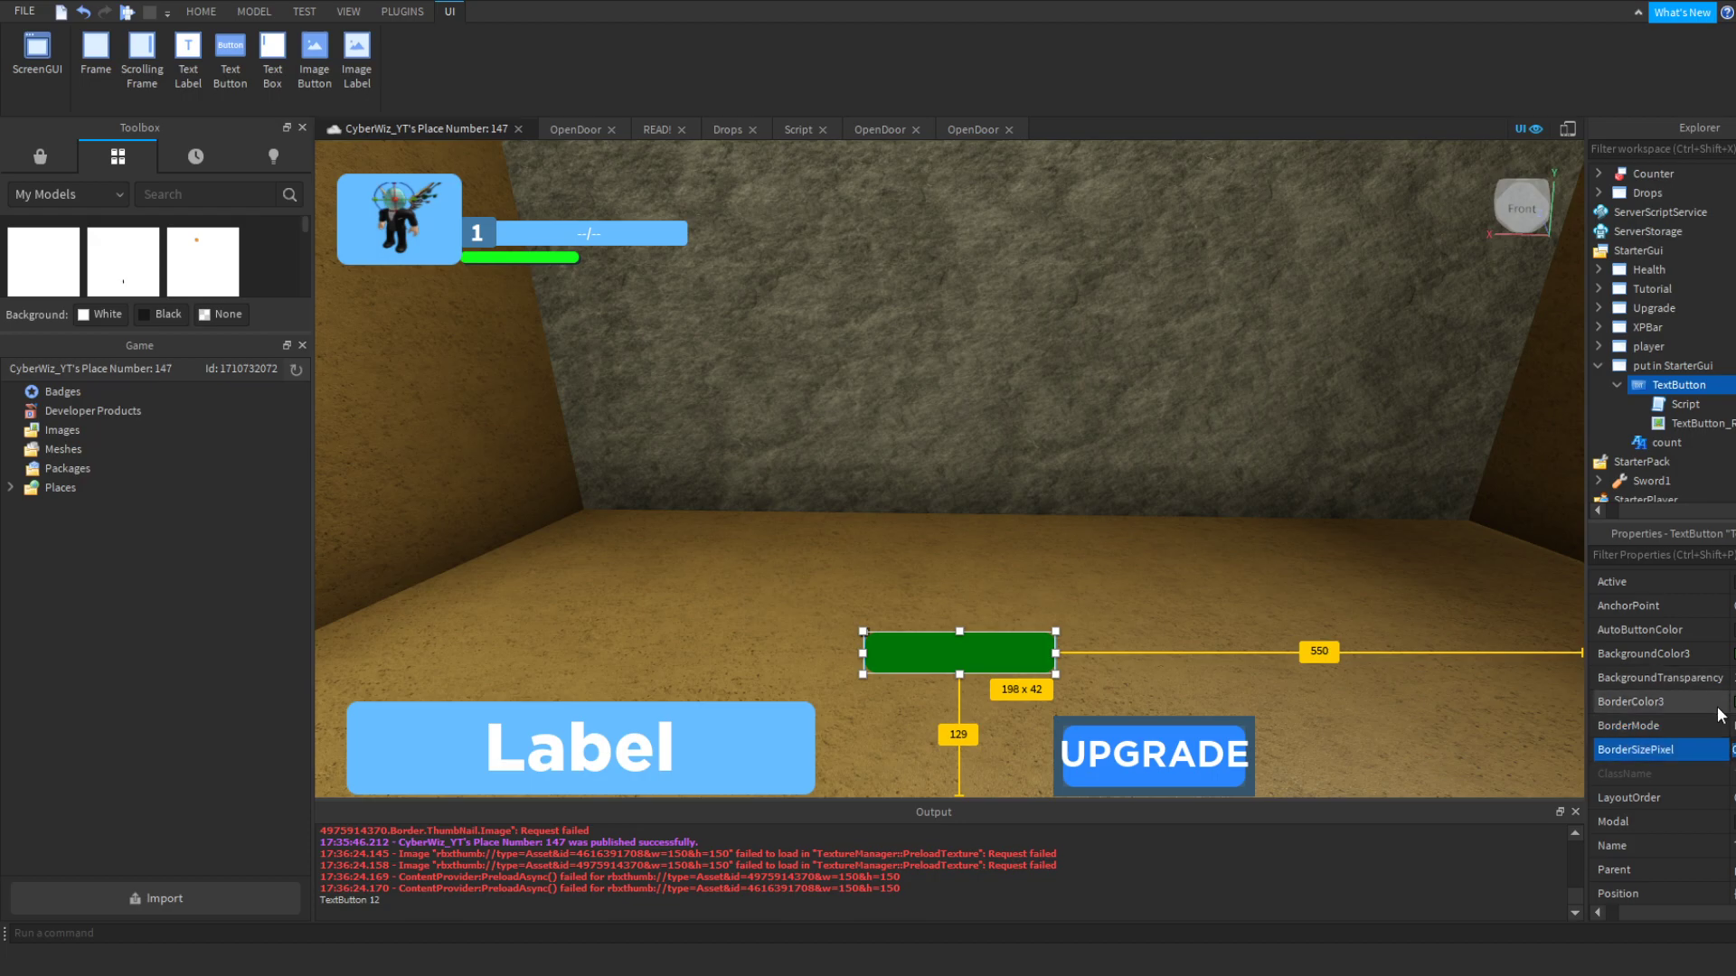
type("5")
key("Return")
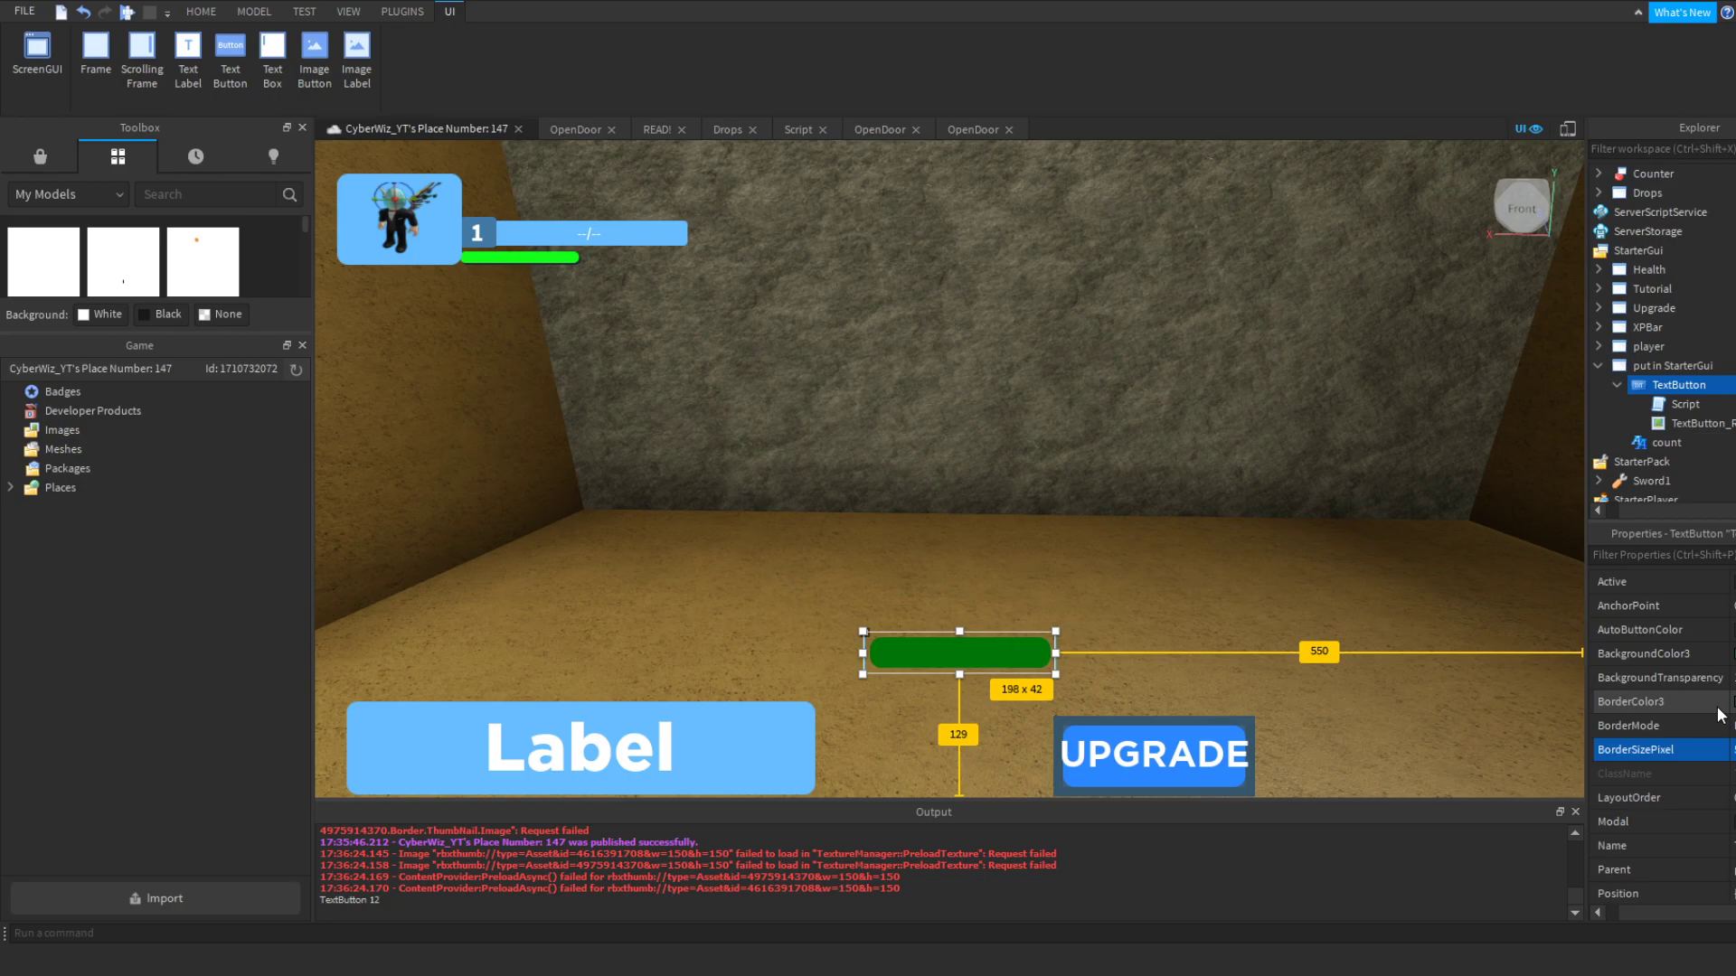
Step: Adjust the border mode and border size of the rounded background image inside the Start TextButton
left_click(1732, 726)
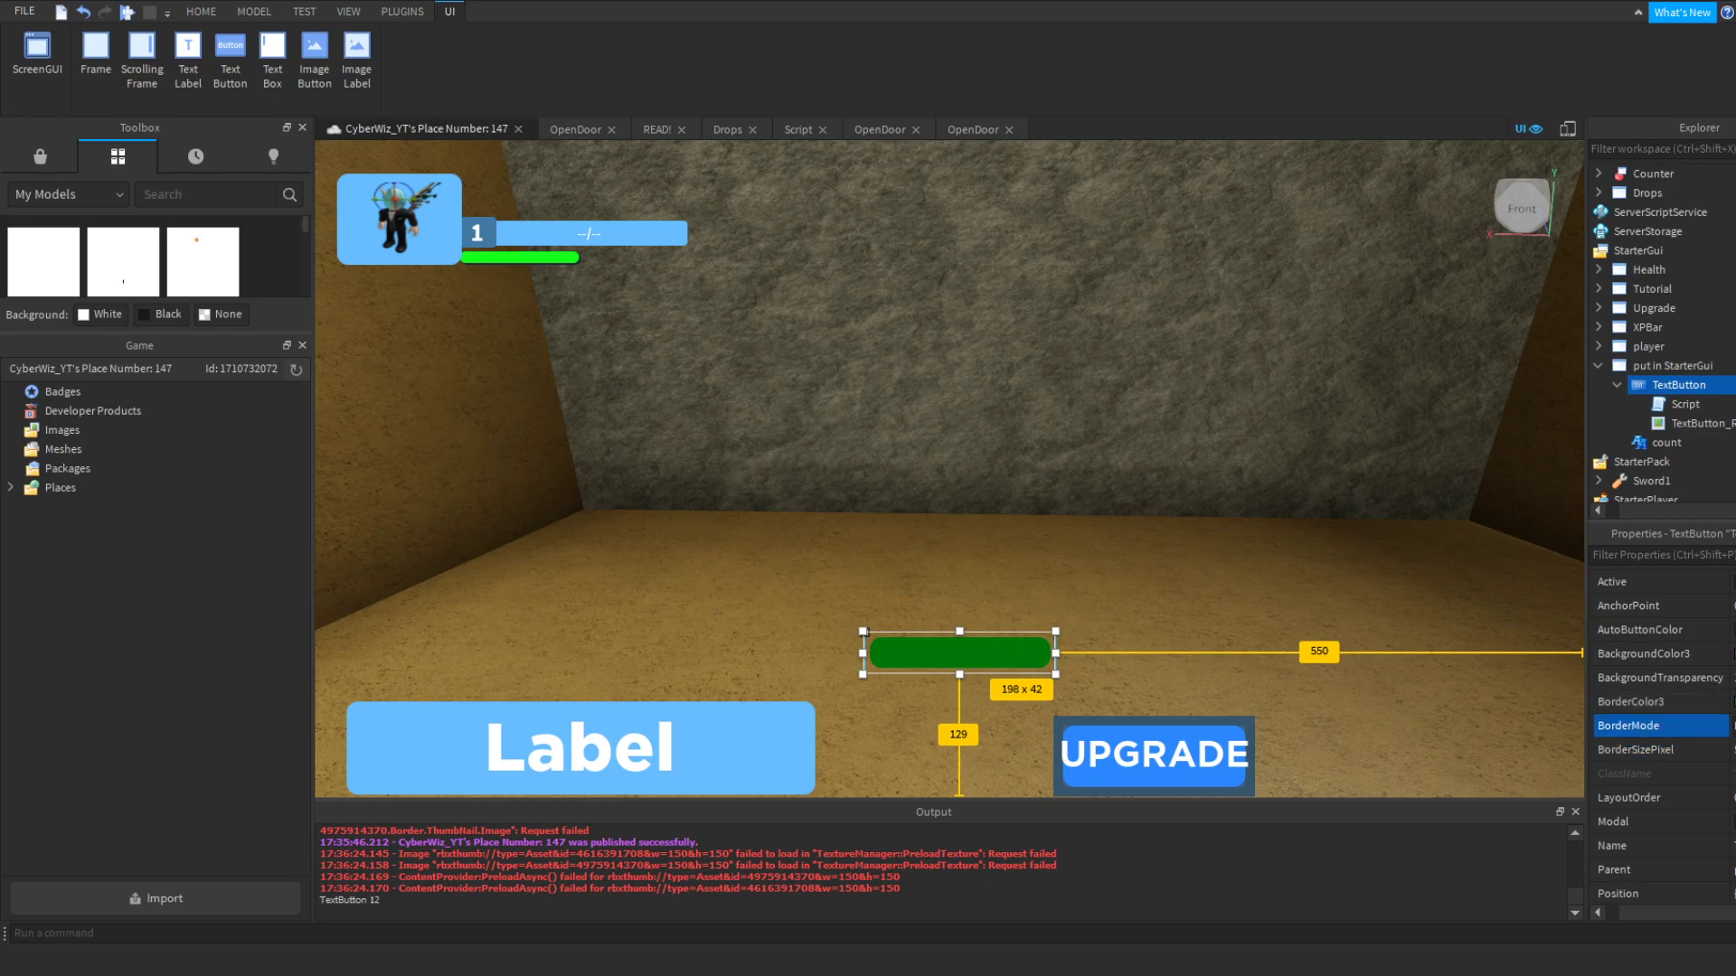
left_click(1683, 423)
left_click(1731, 654)
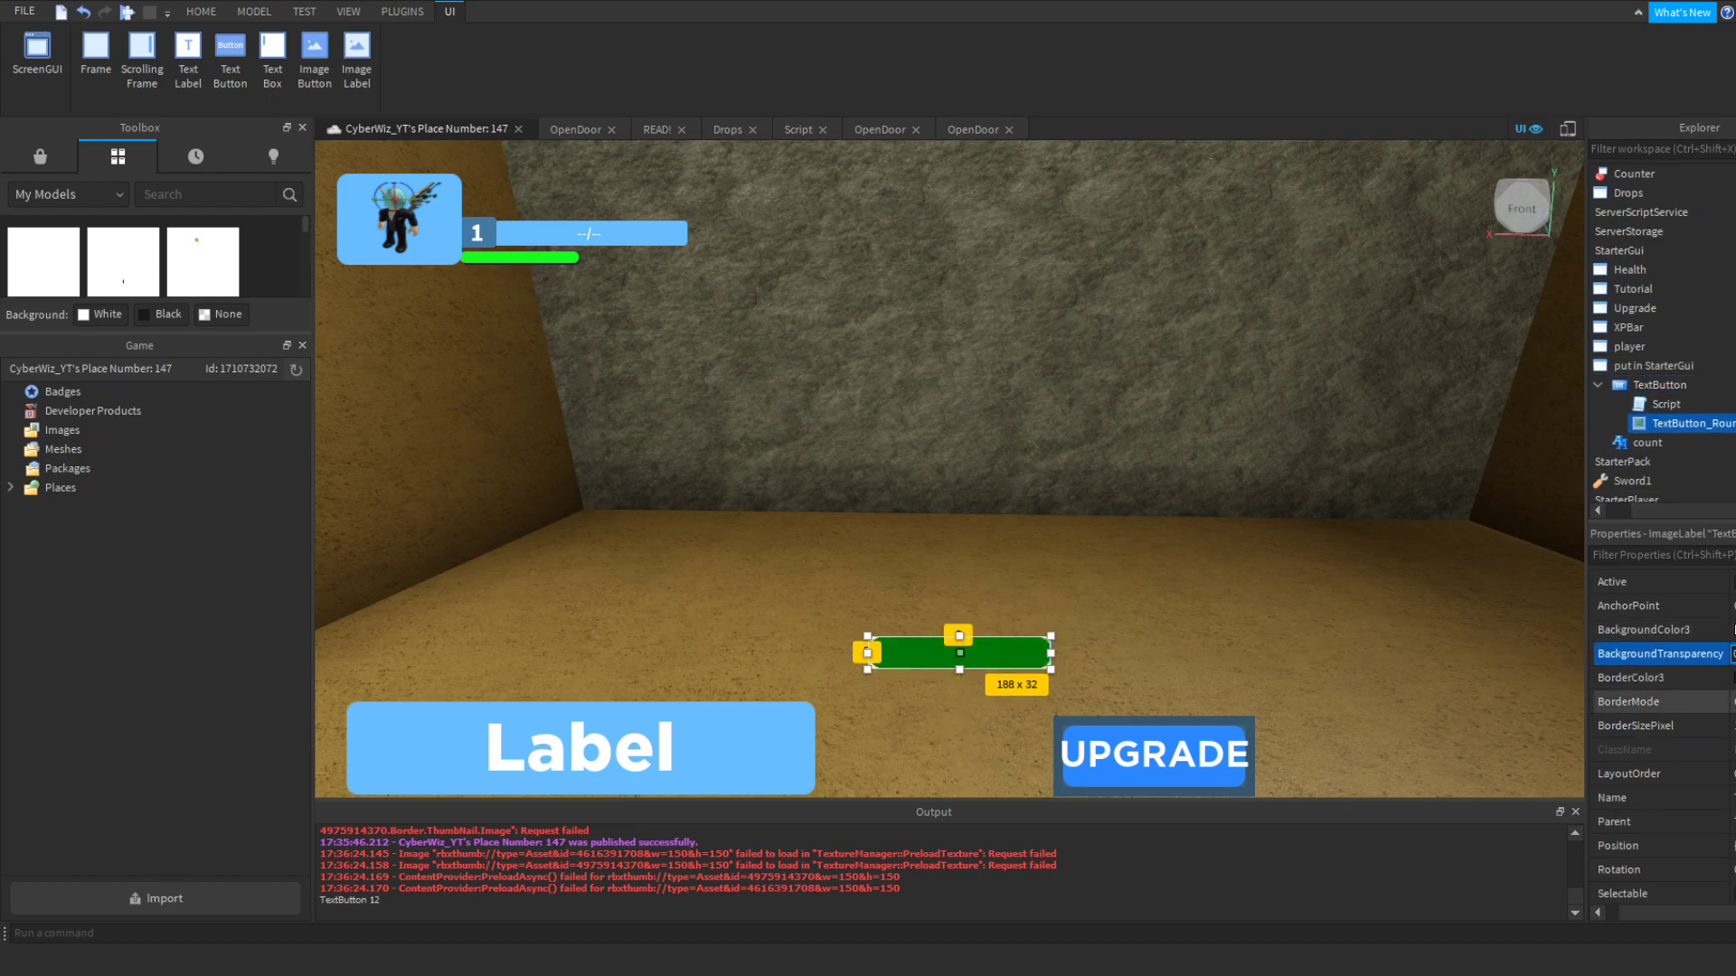
left_click(1731, 702)
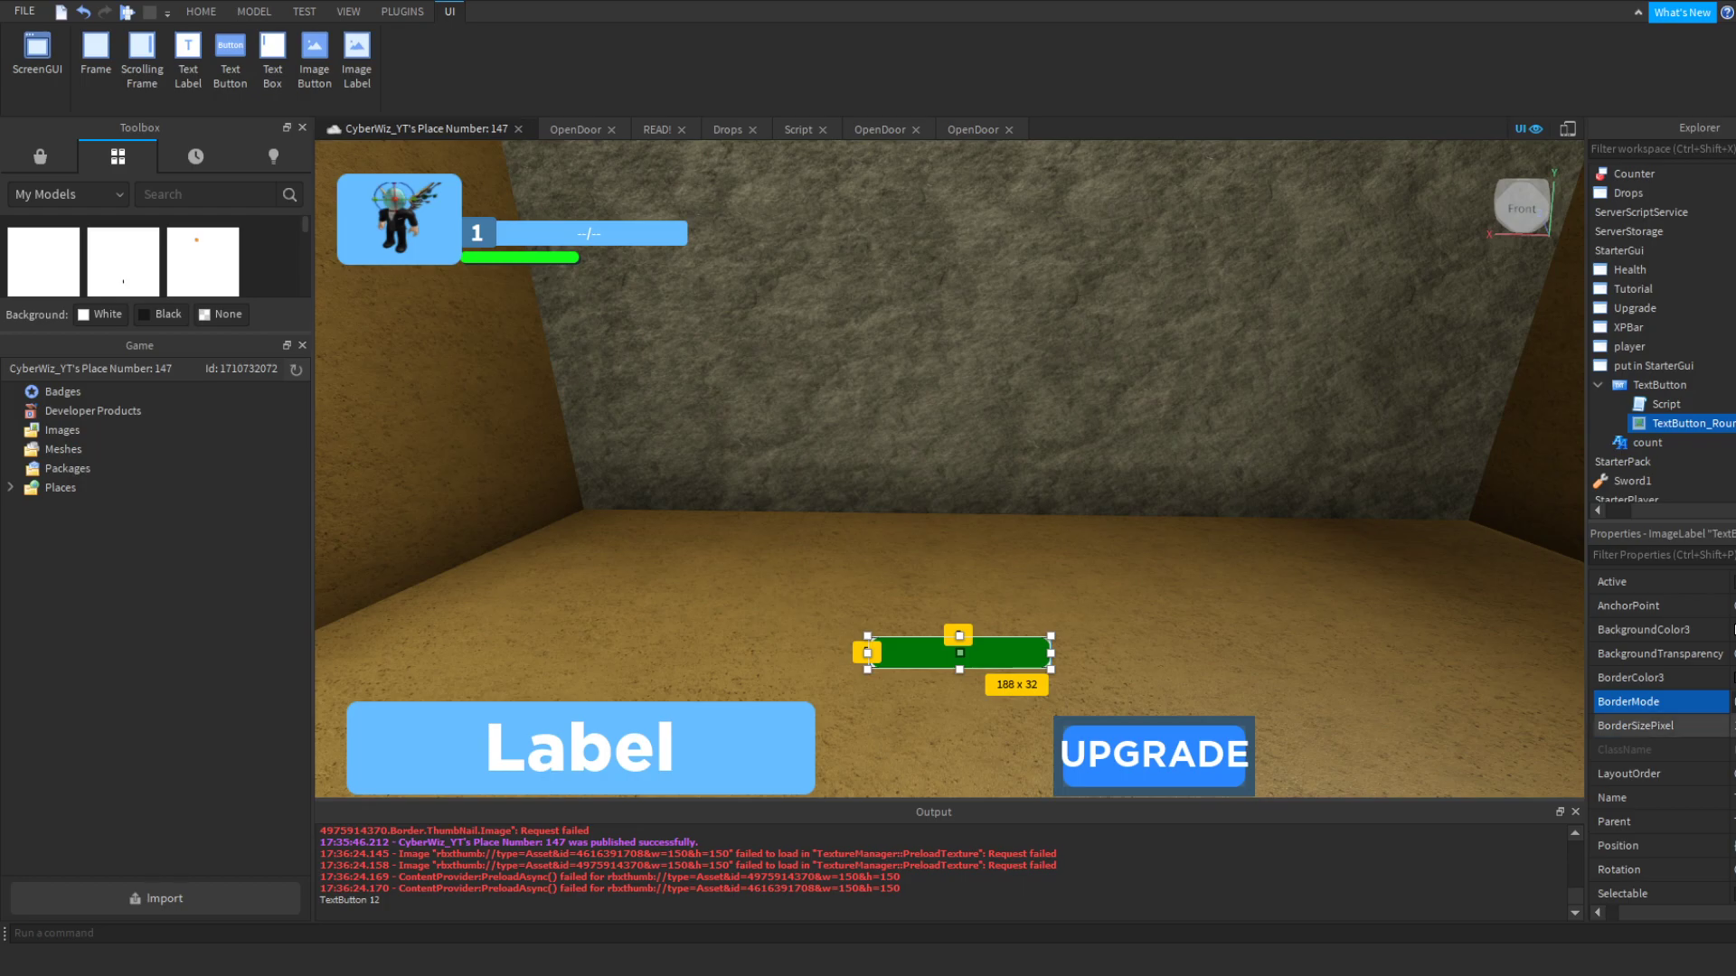
left_click(1731, 726)
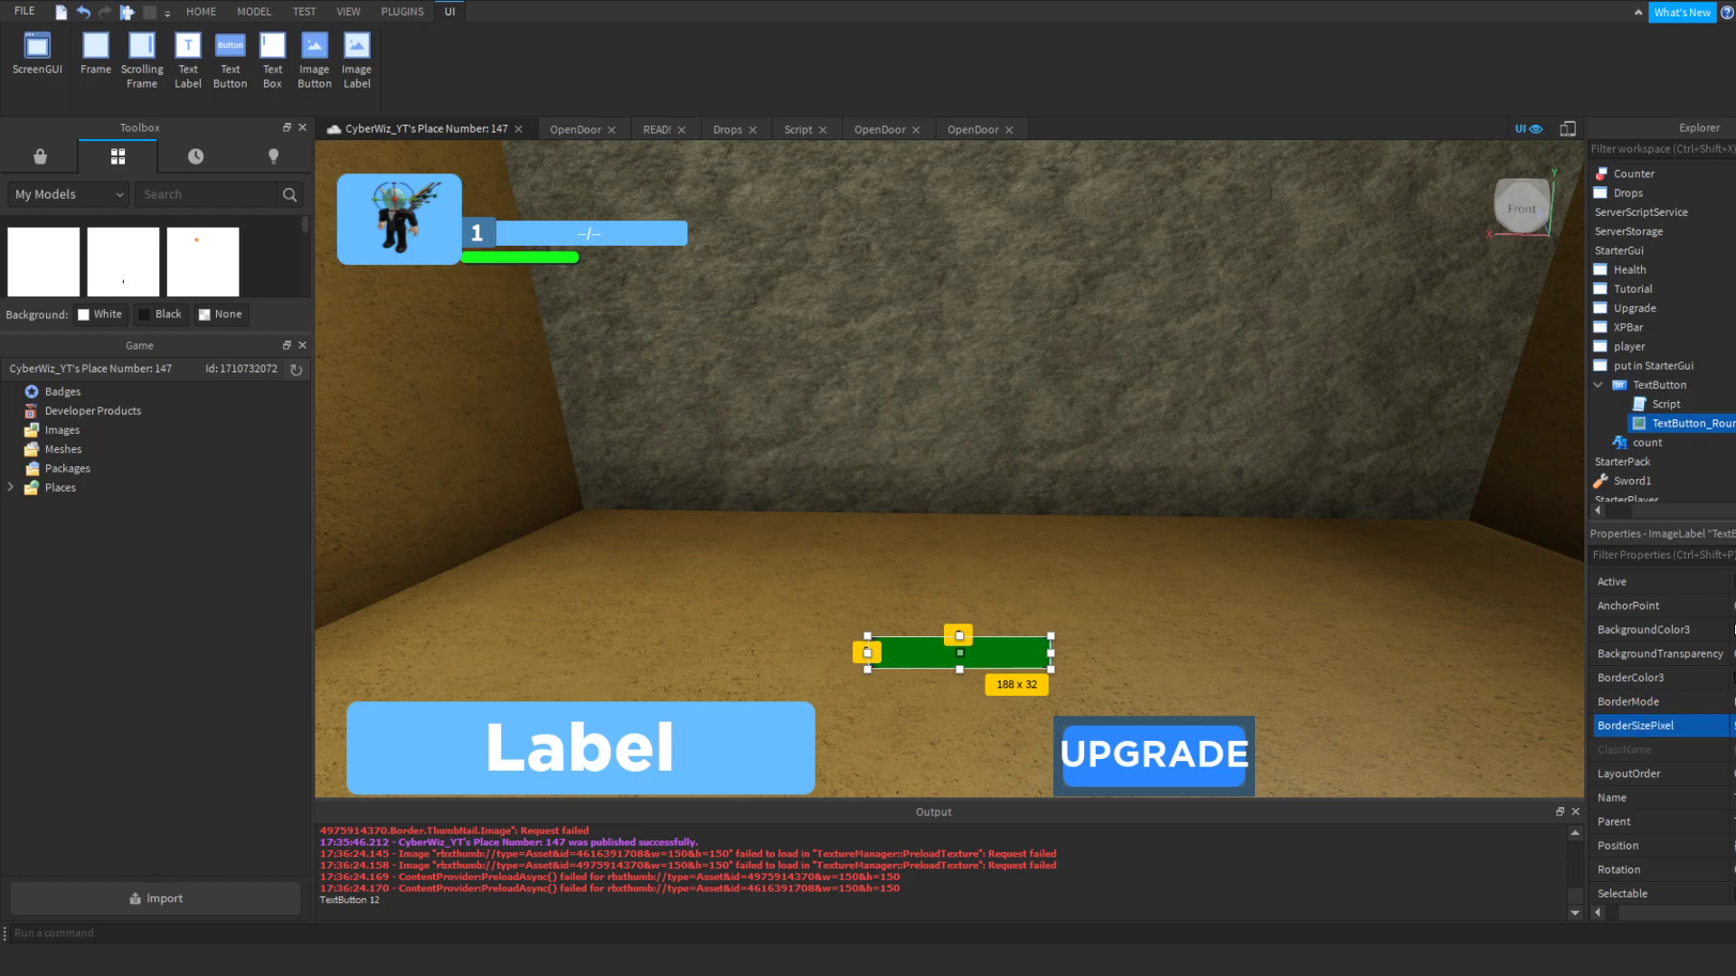
left_click(1732, 678)
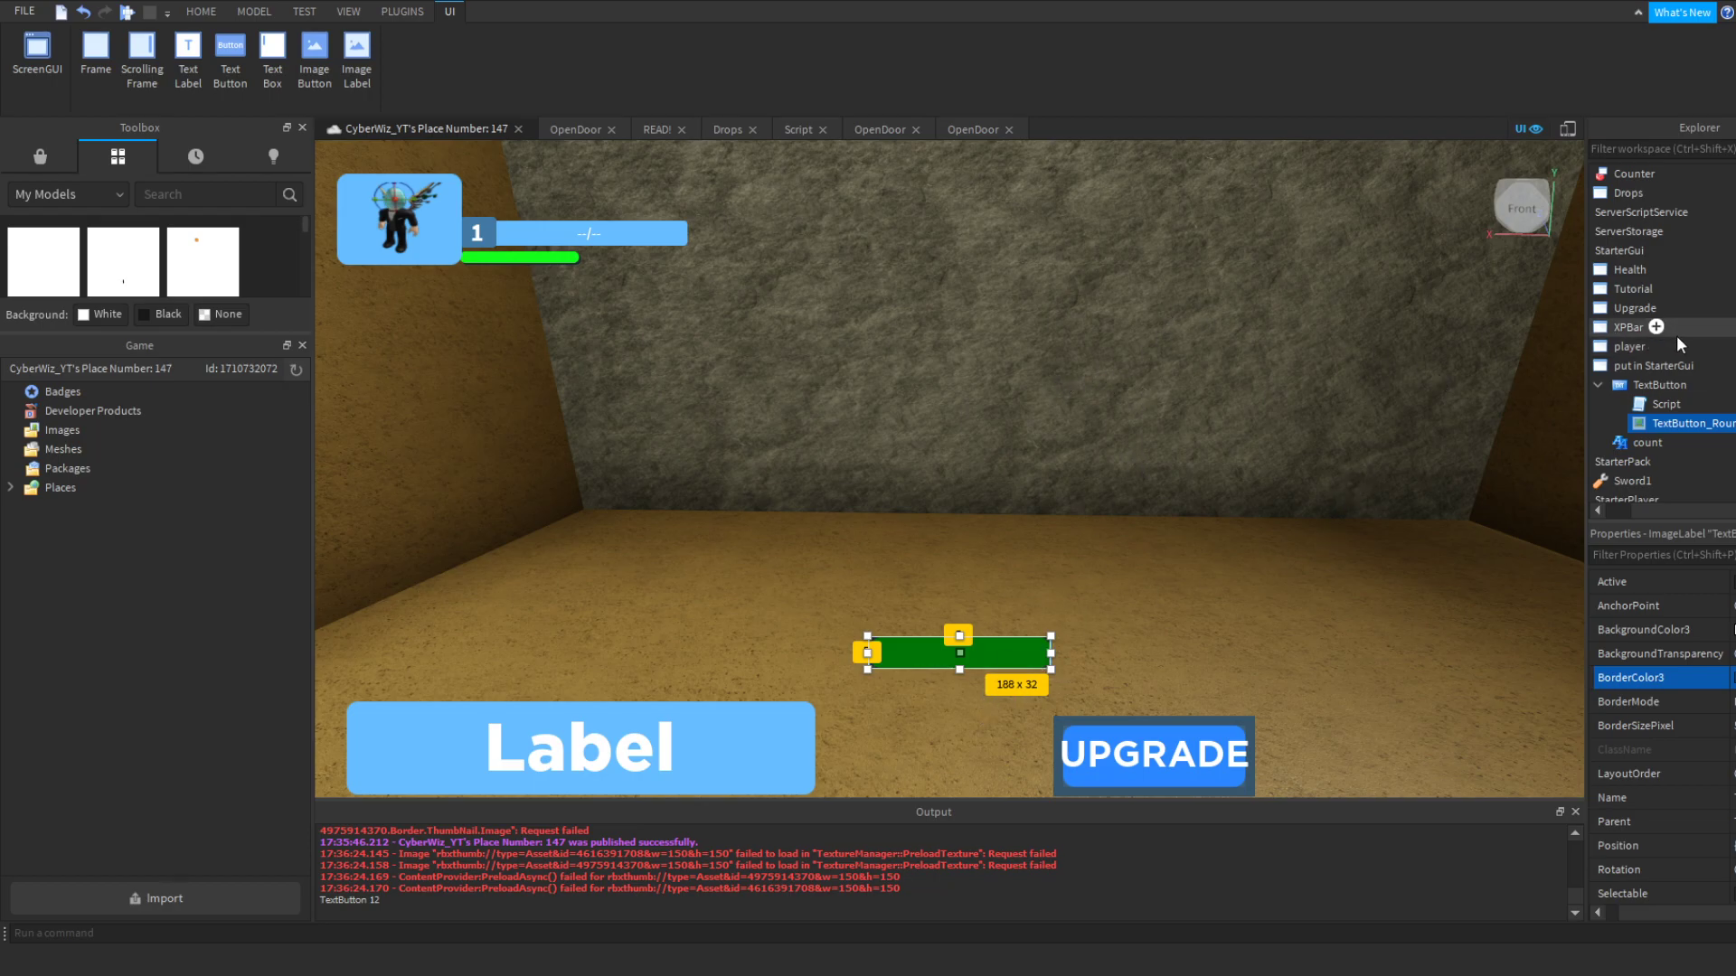
Step: Change the border mode and border size of the Start TextButton itself
left_click(1638, 386)
left_click(1730, 726)
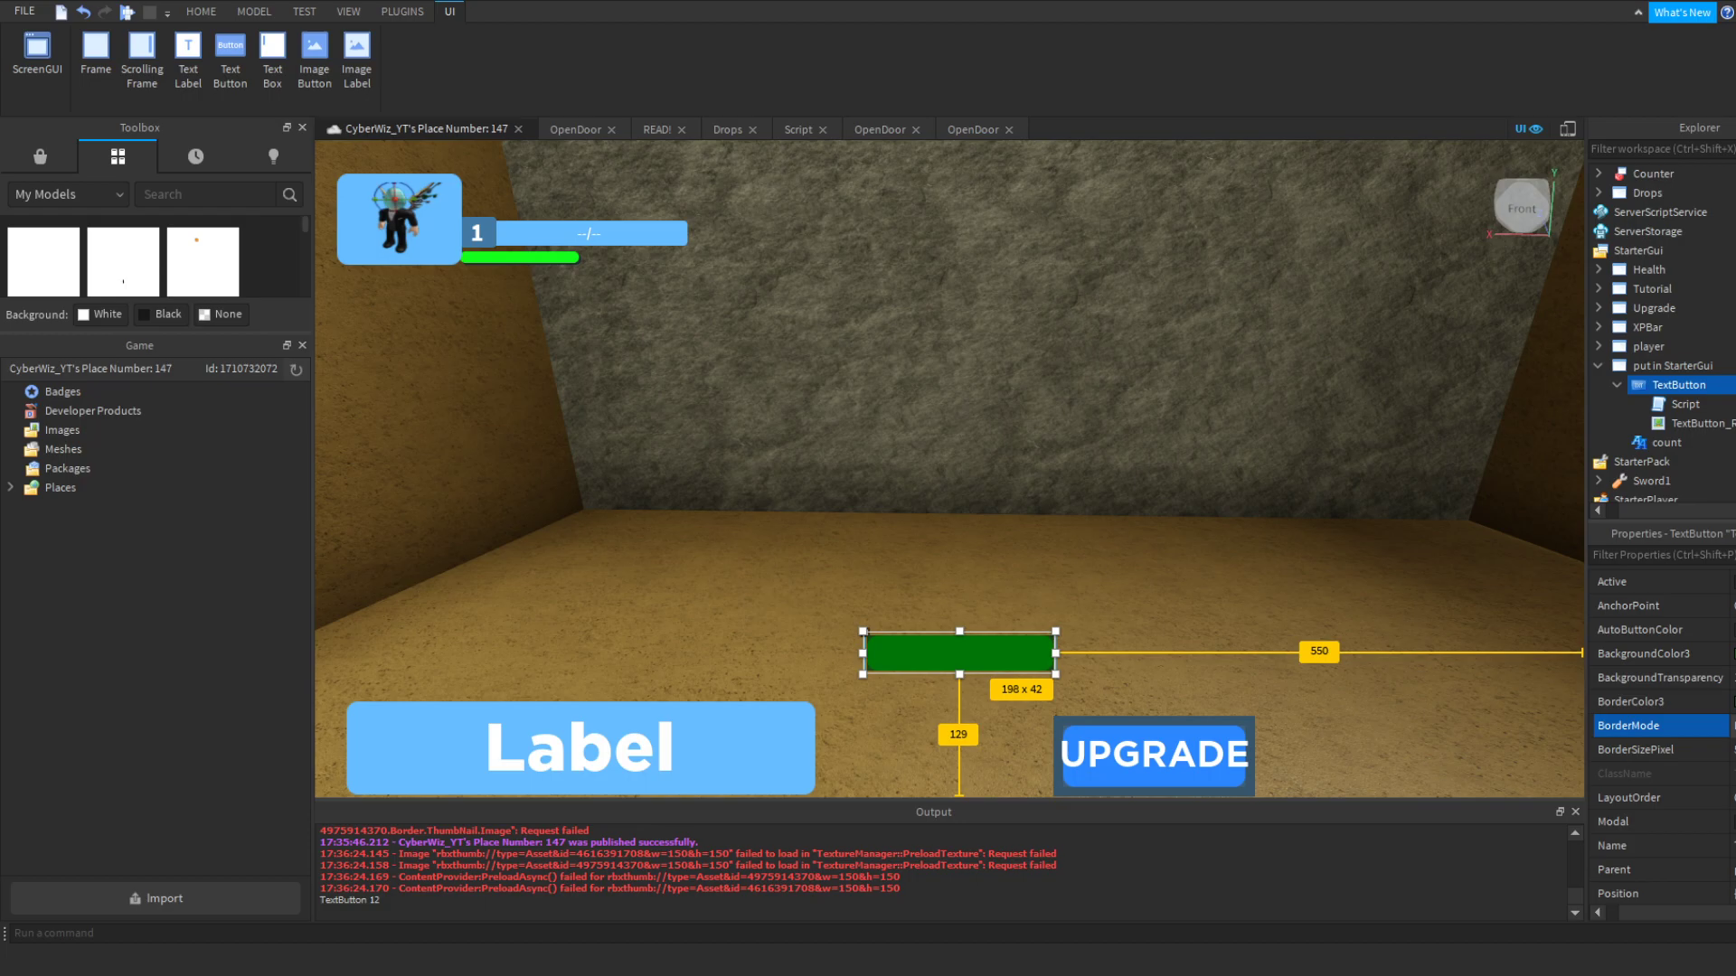
left_click(1732, 742)
left_click(1732, 749)
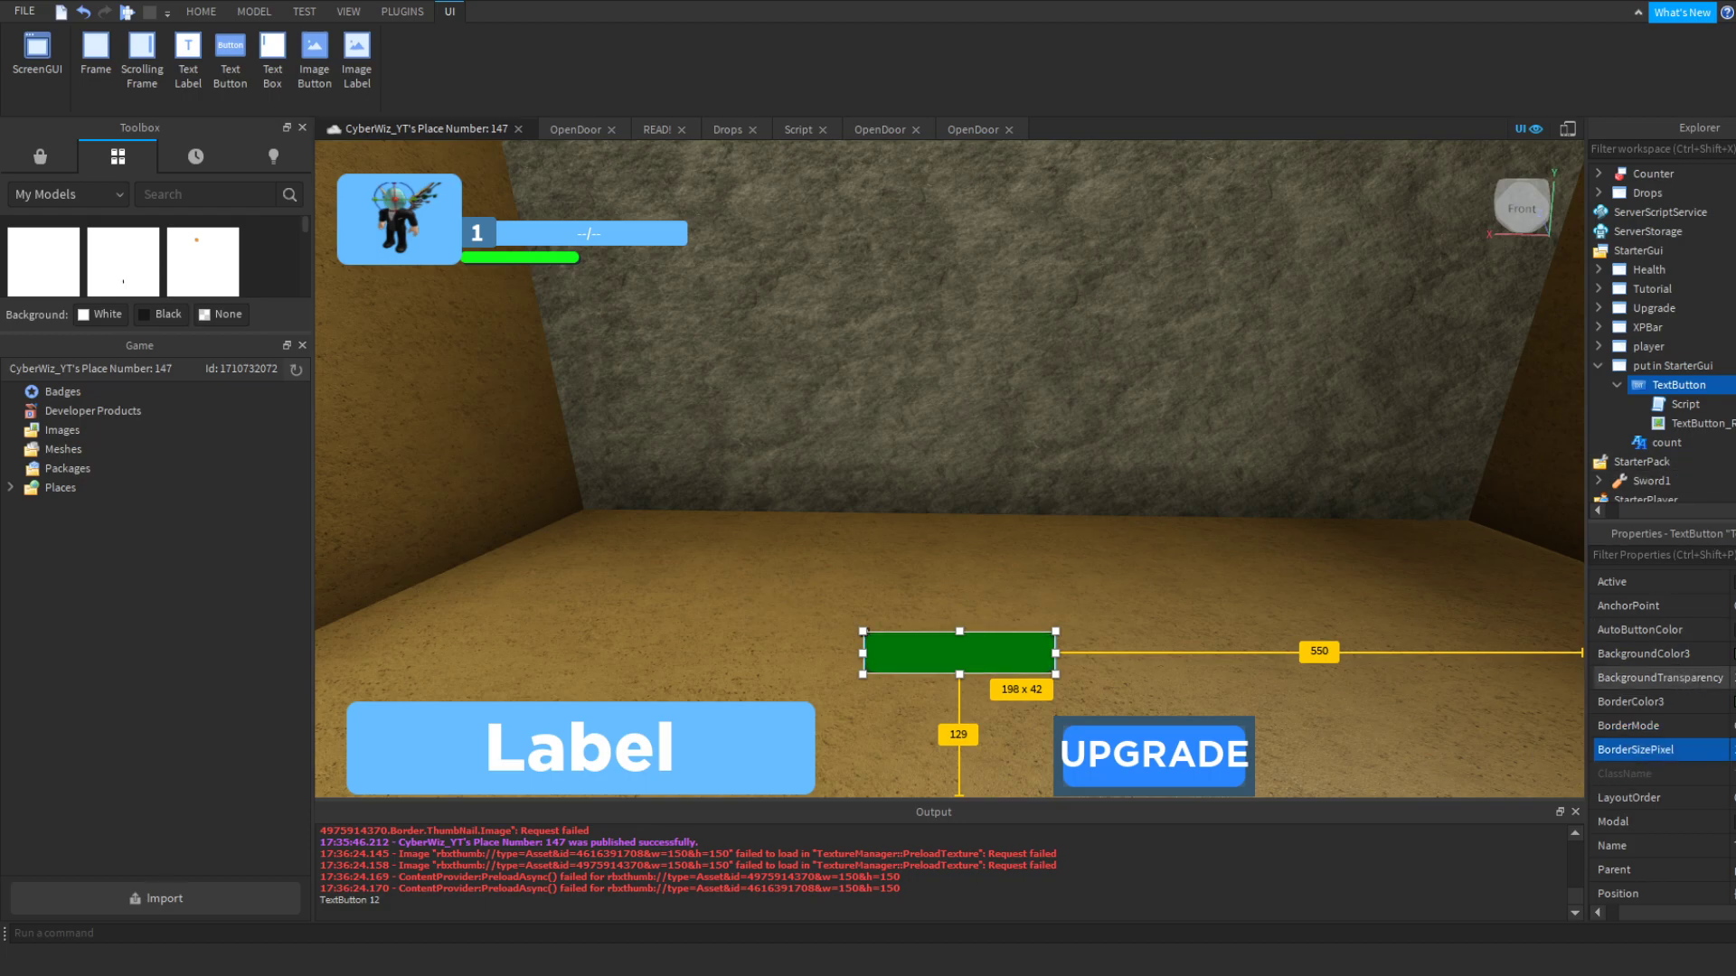
Step: Set the BackgroundTransparency of the Start TextButton to 0
left_click(1660, 677)
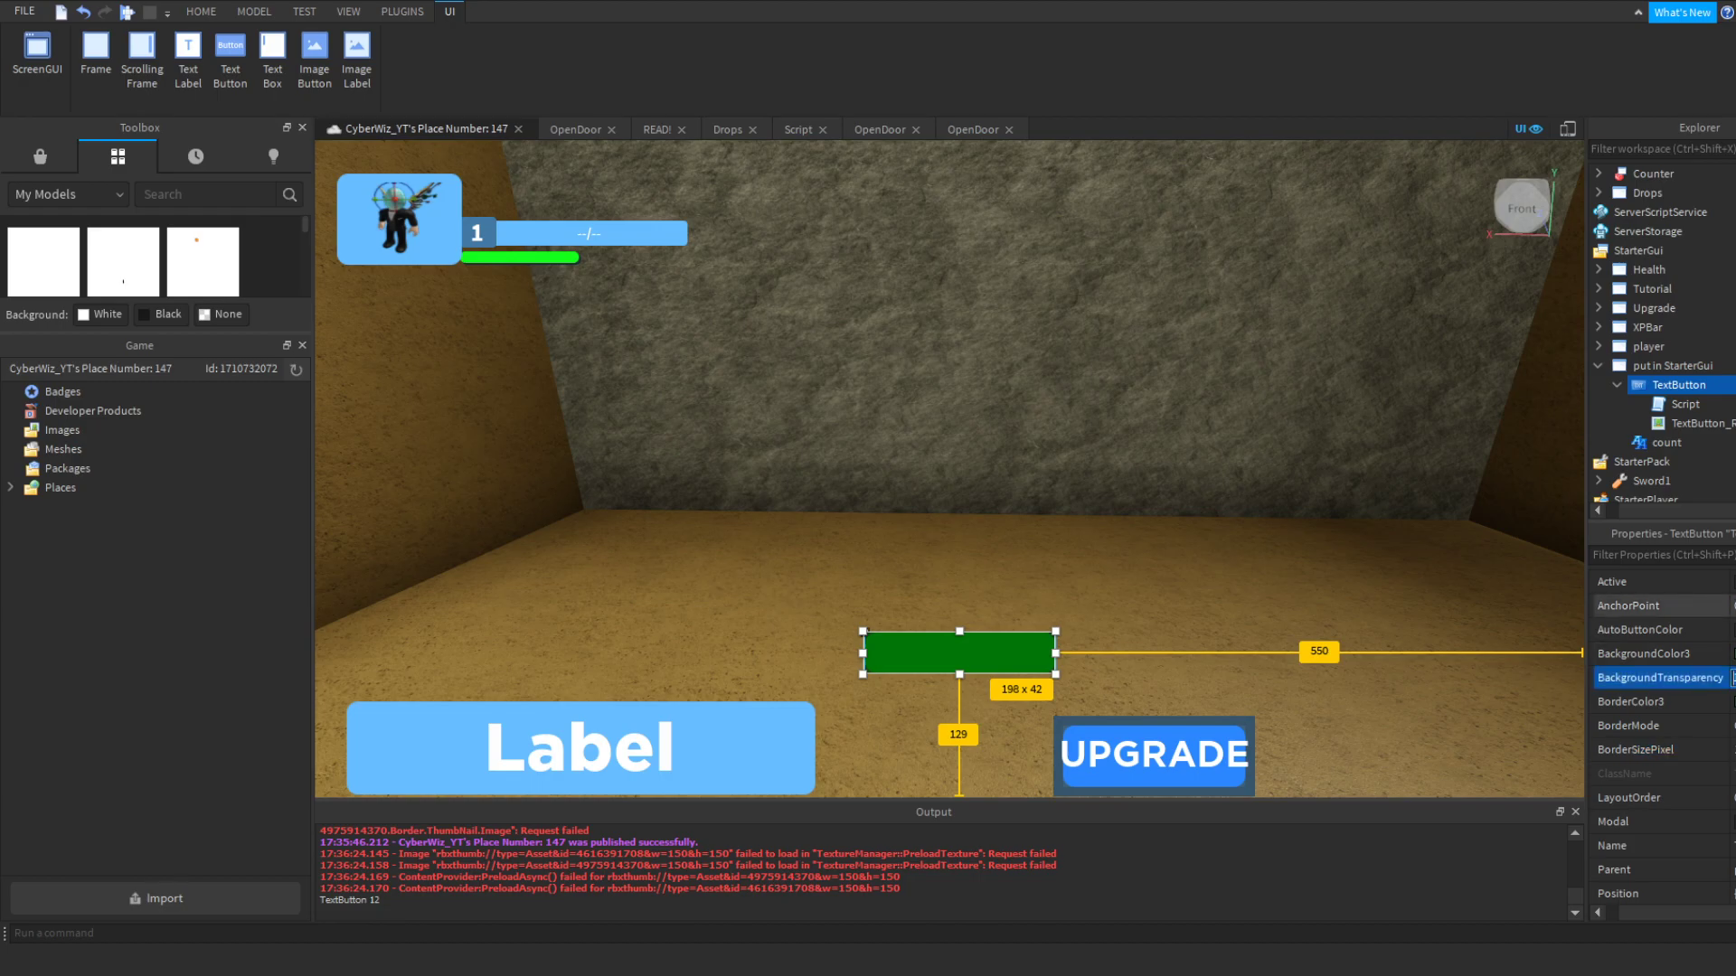
type("0")
key("Return")
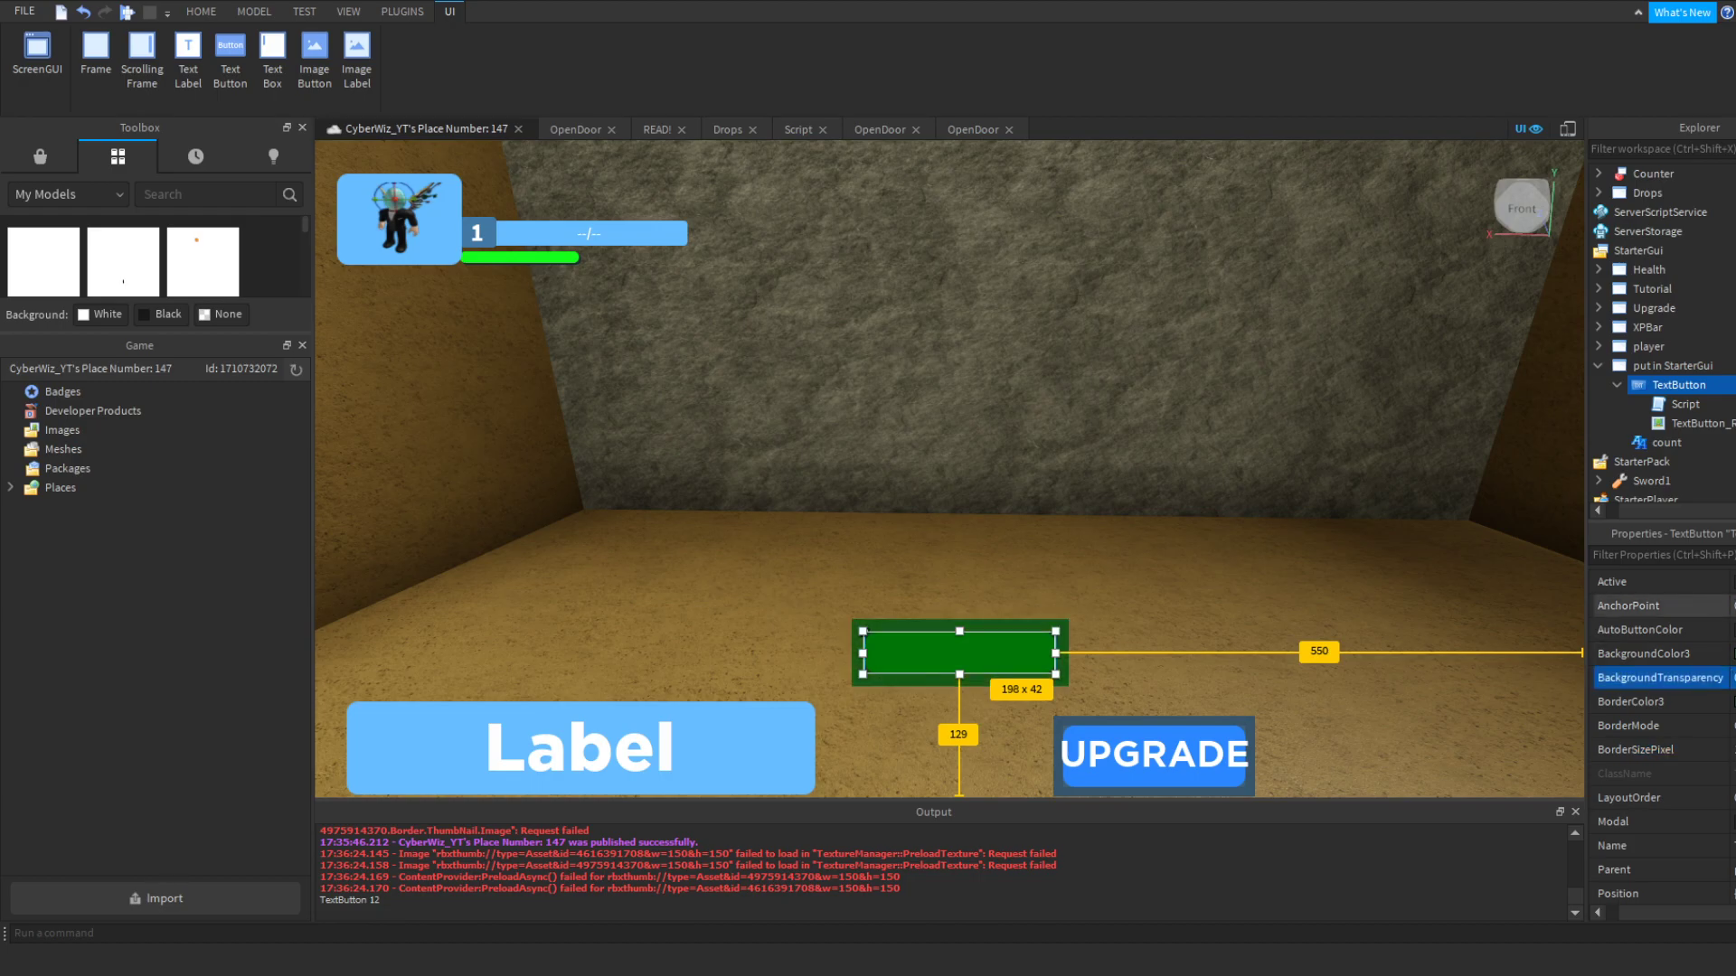
Step: Switch the Start TextButton's BorderMode so its border is drawn inside the button, and check the rounded image's BackgroundTransparency
left_click(1660, 726)
left_click(1732, 752)
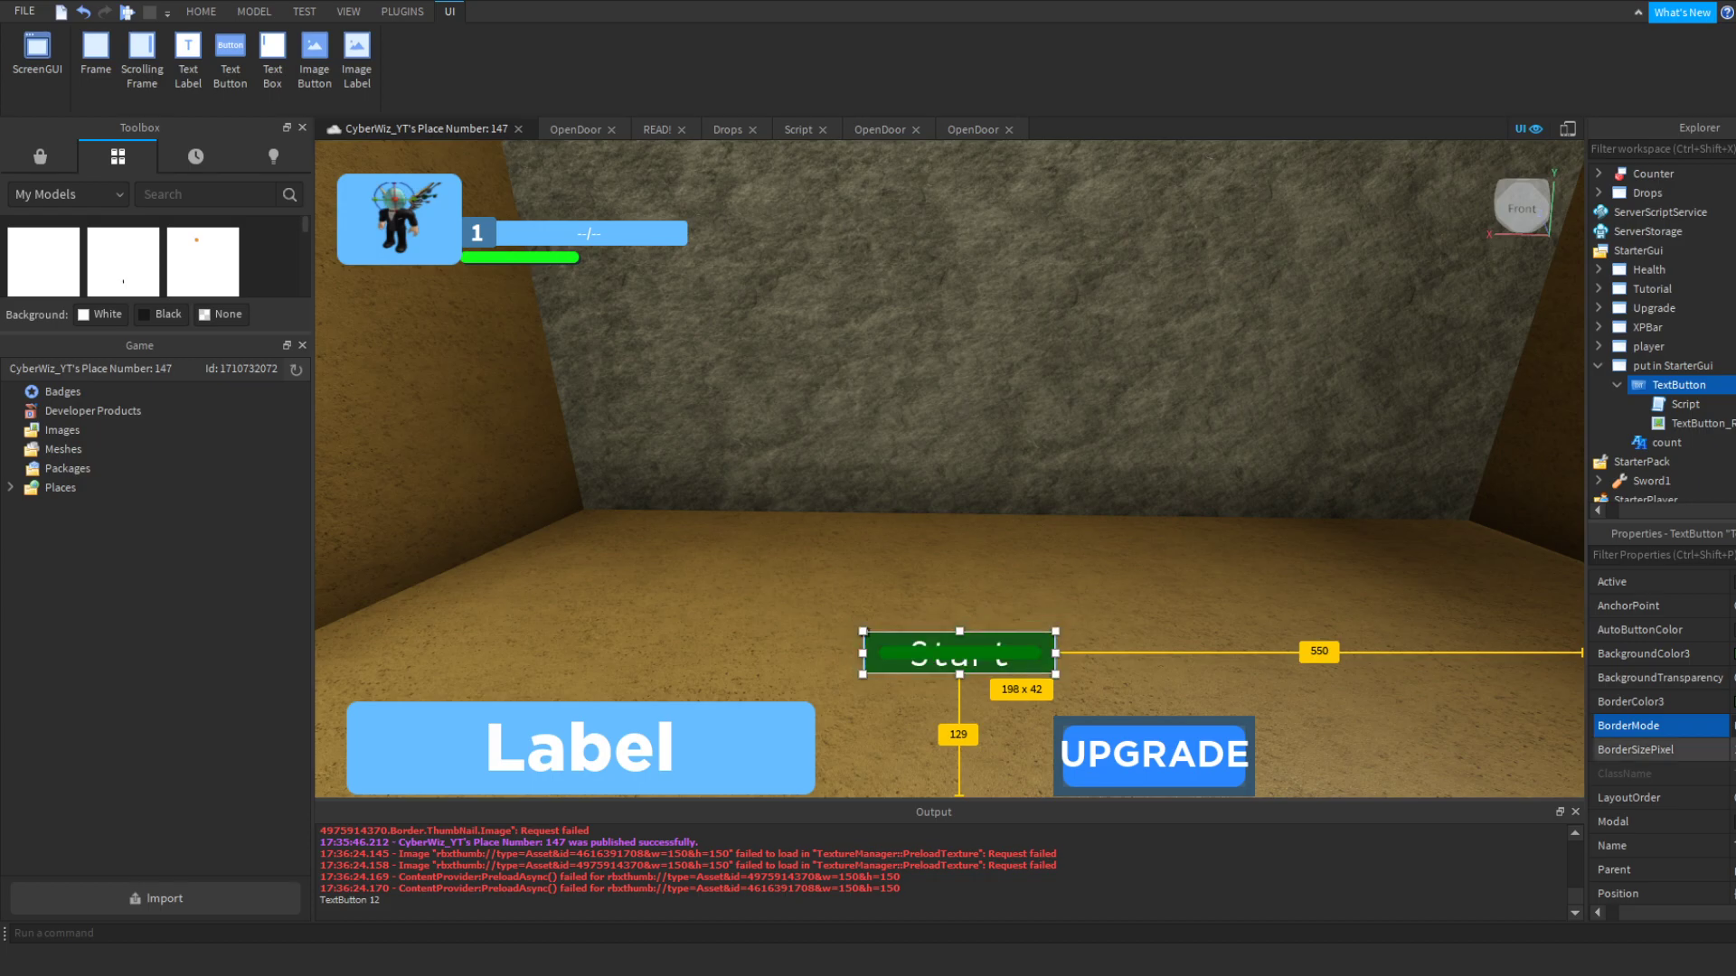
left_click(1732, 750)
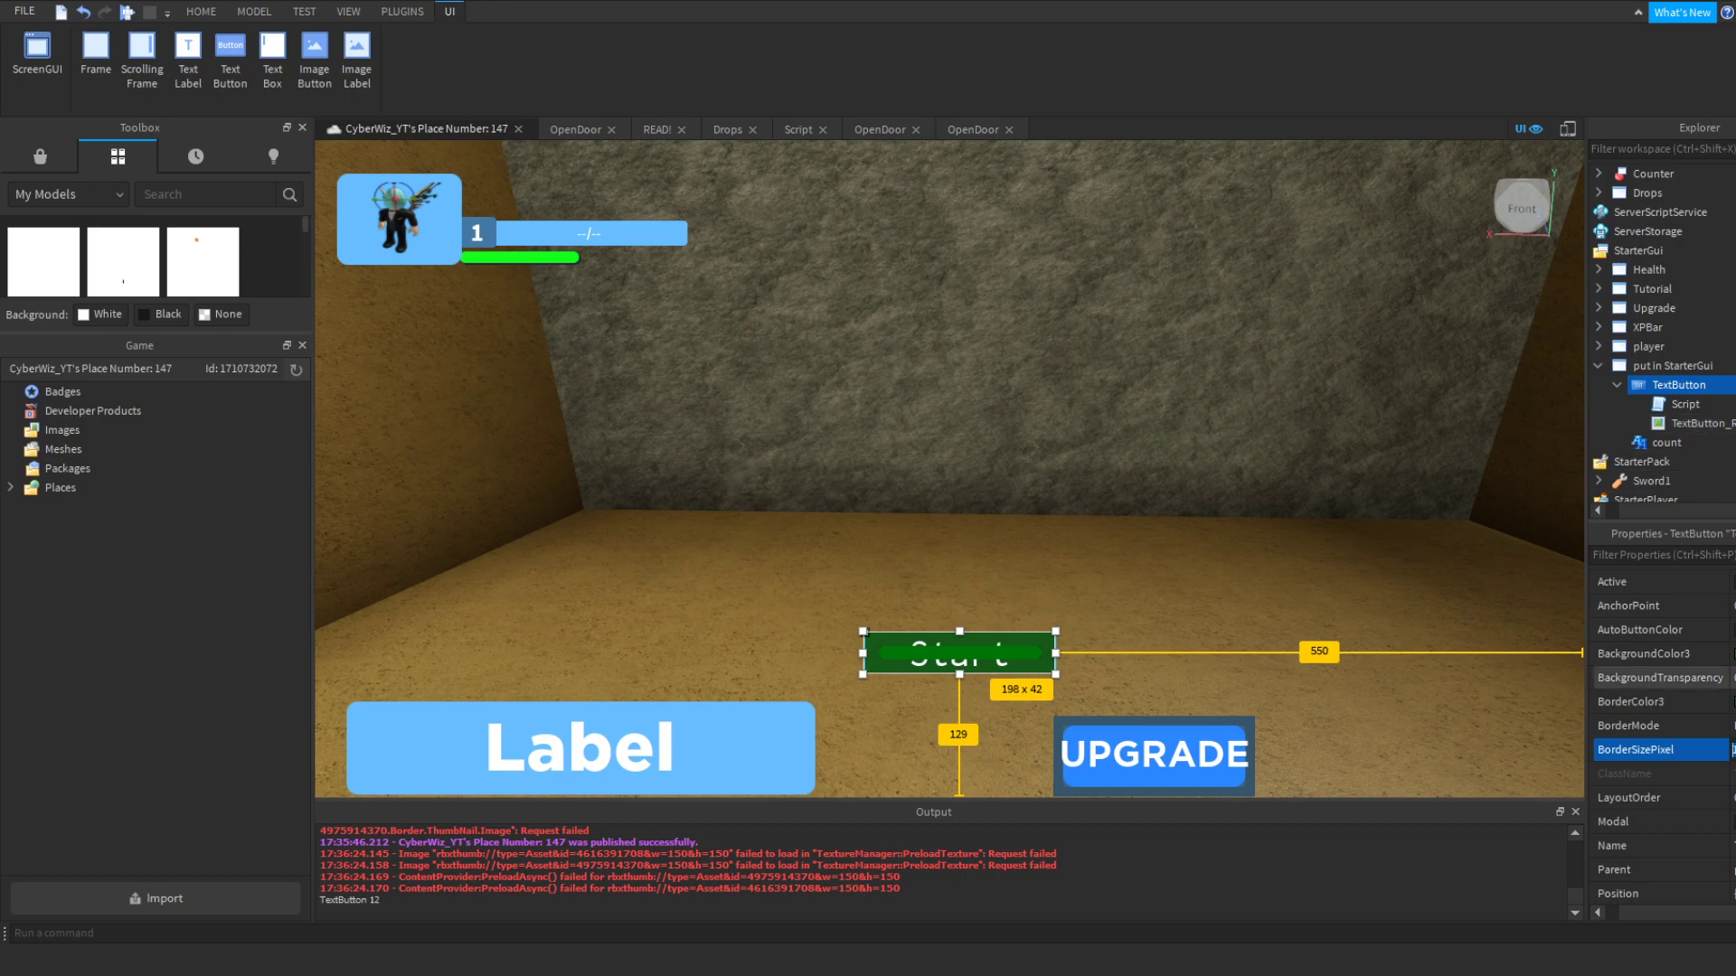
left_click(1689, 424)
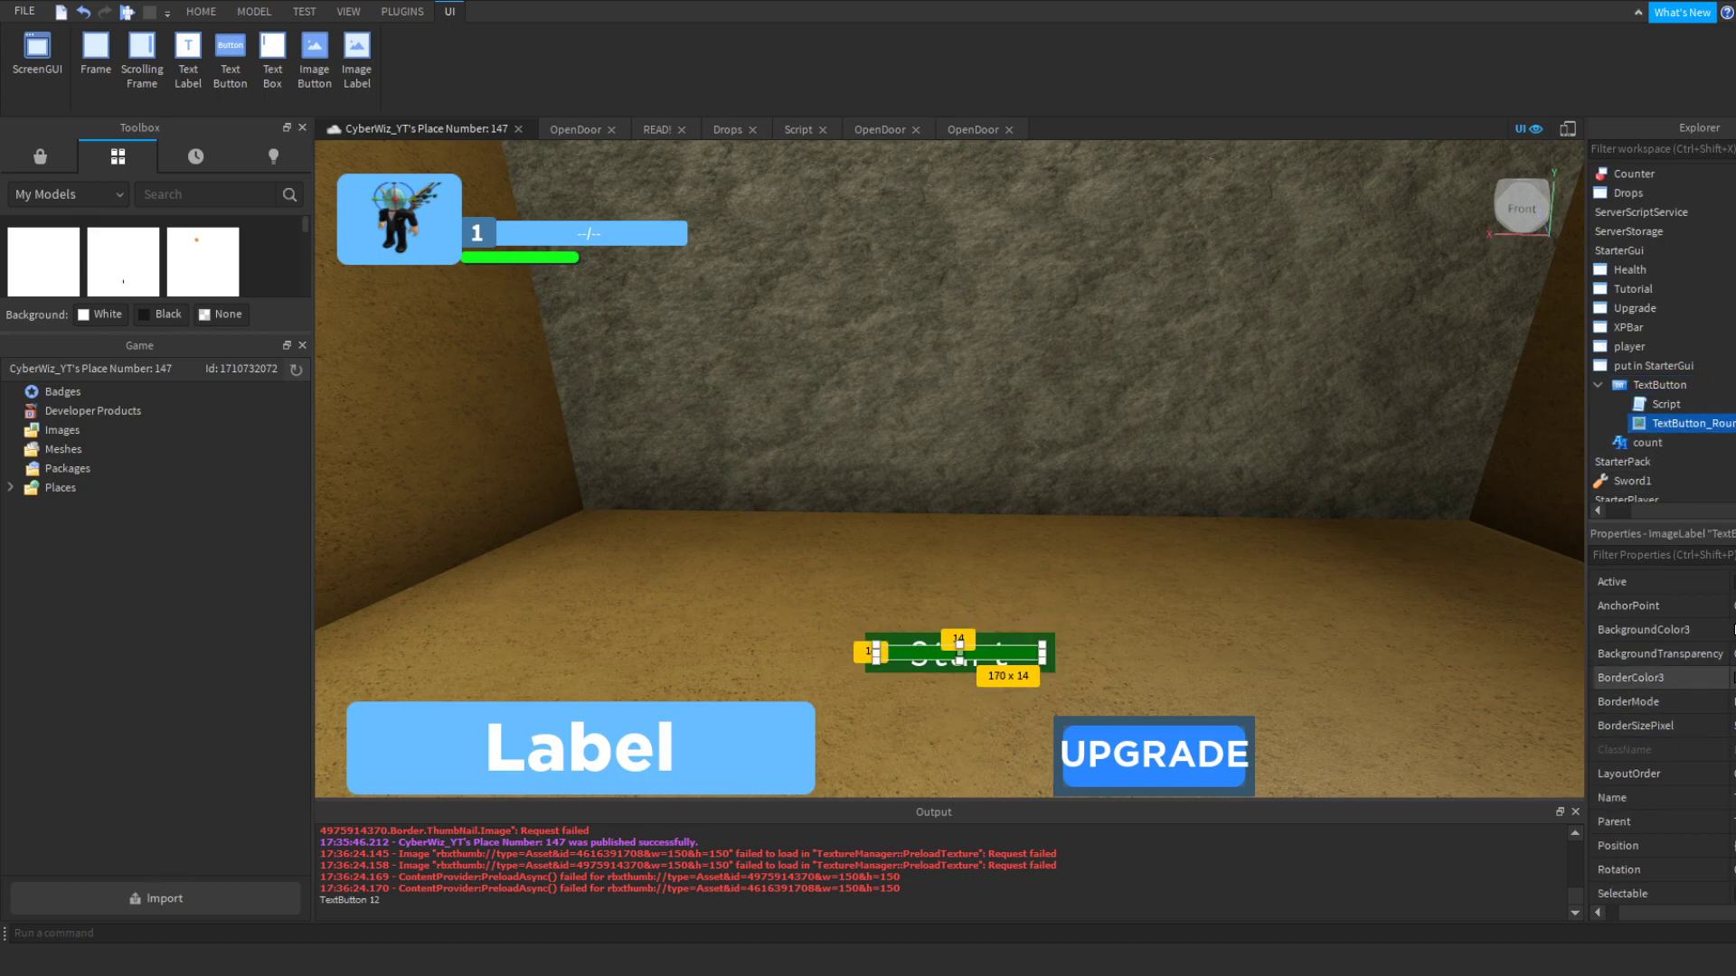
left_click(1732, 654)
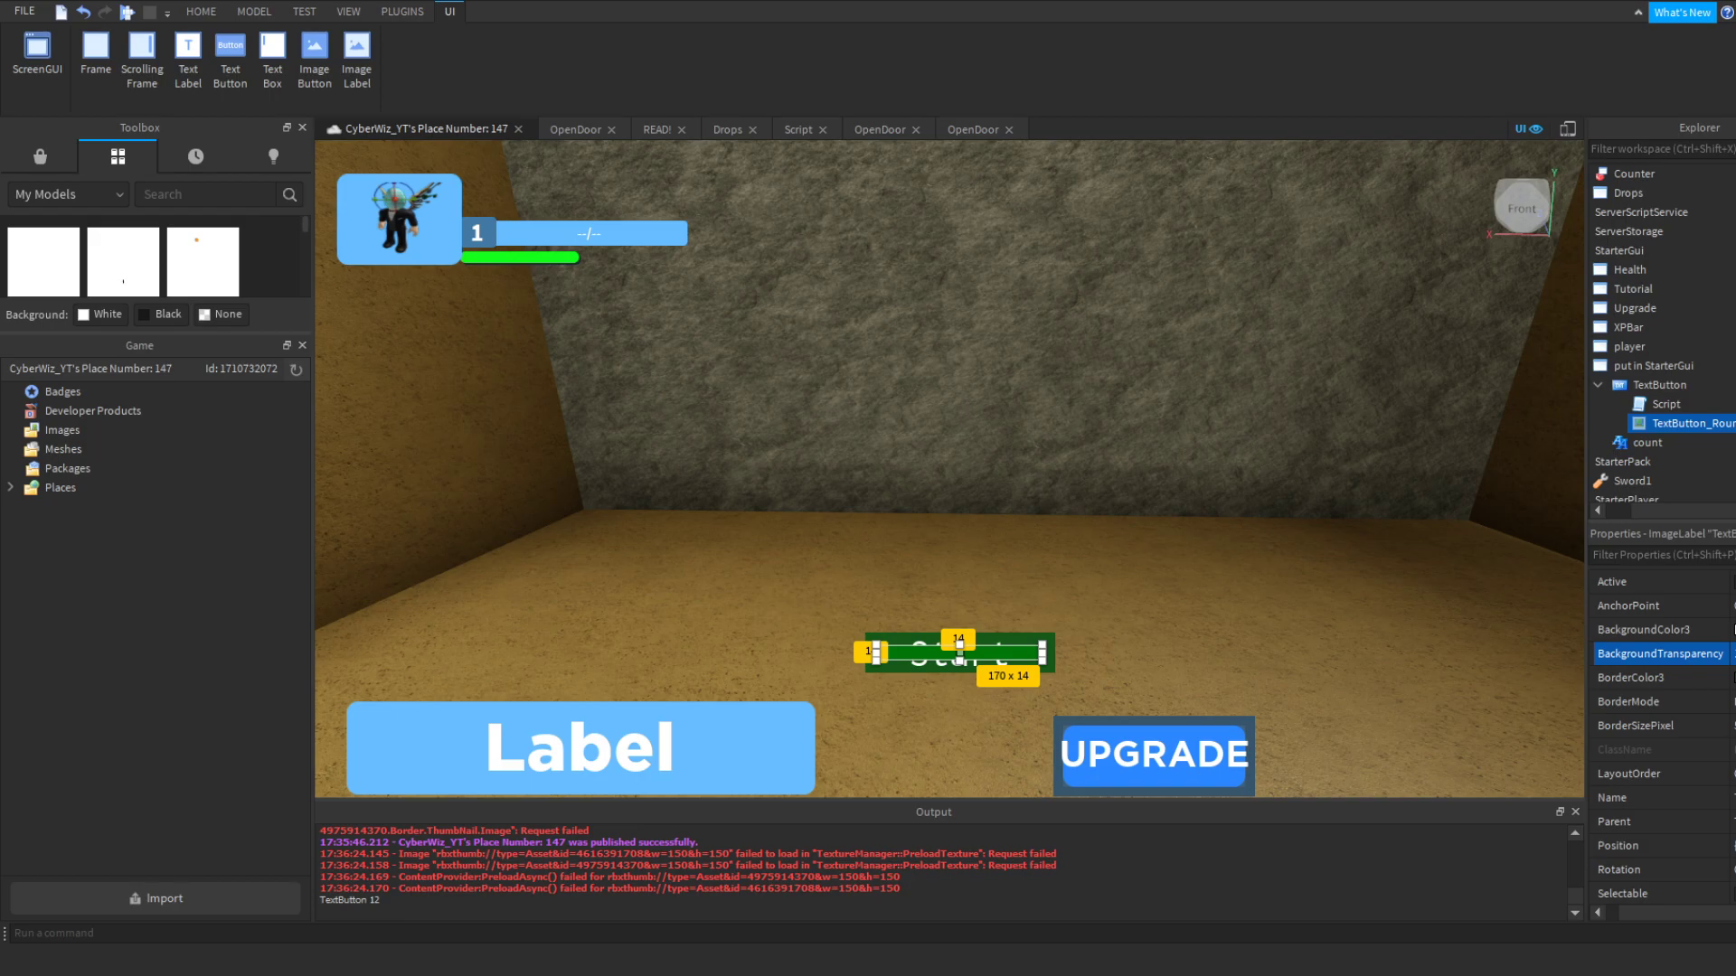
Step: Set the BorderSizePixel of the Start TextButton to 5
left_click(1641, 386)
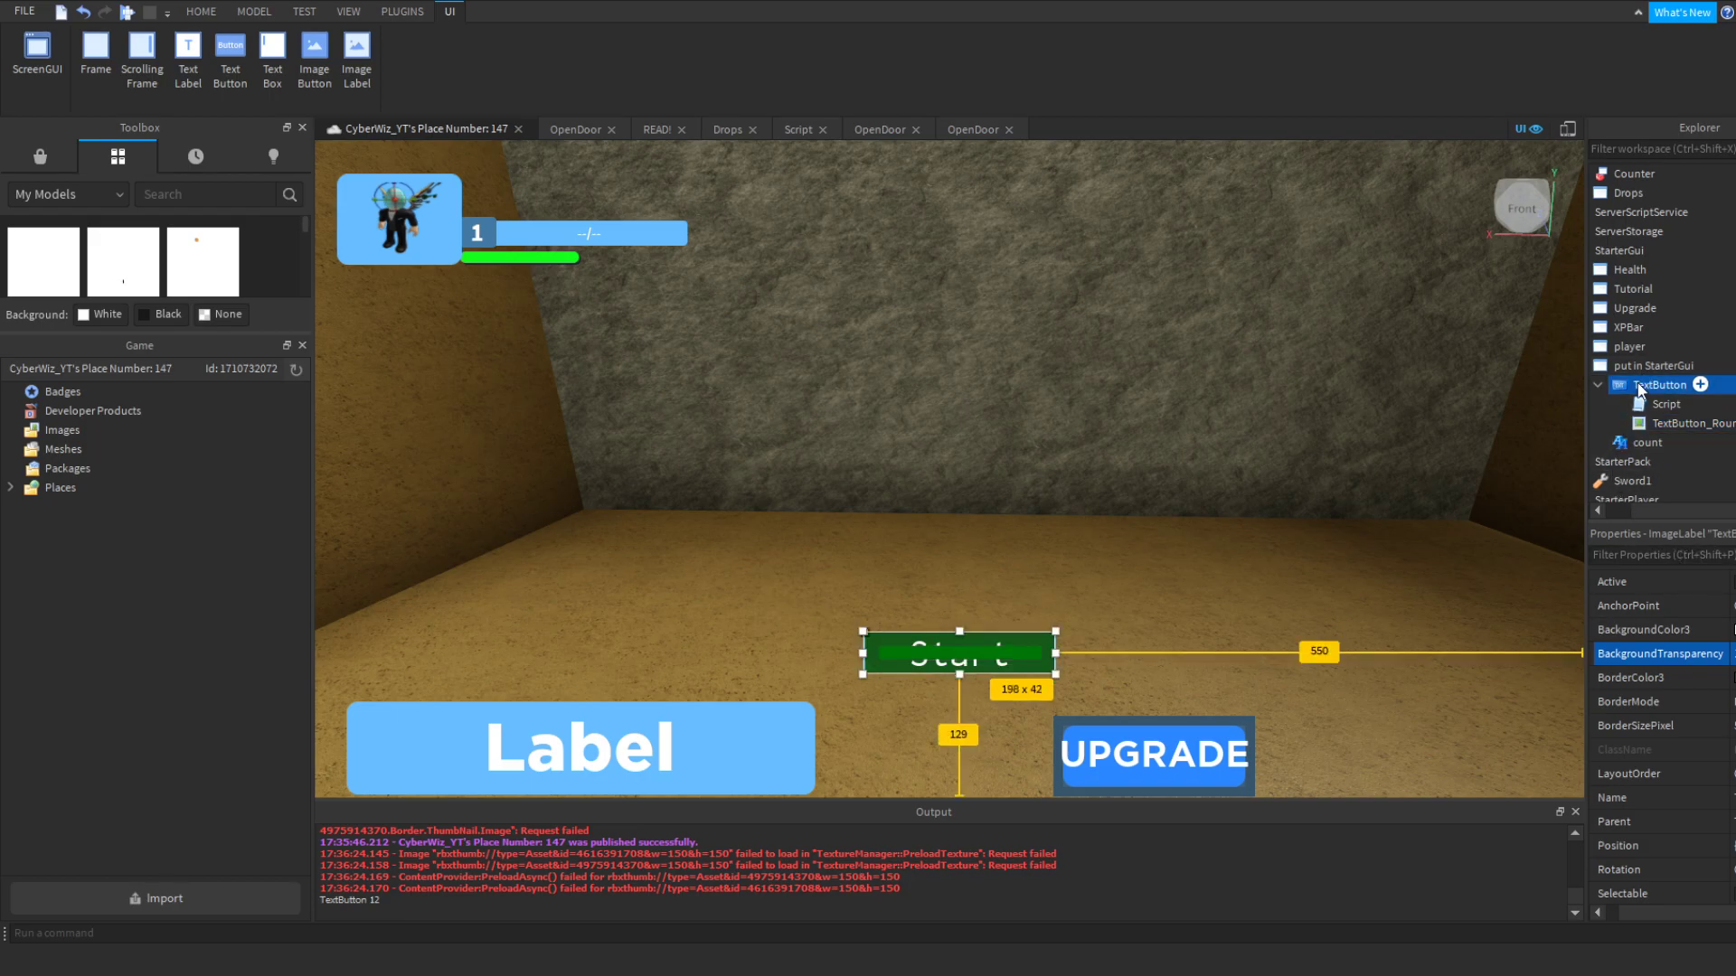
left_click(1730, 726)
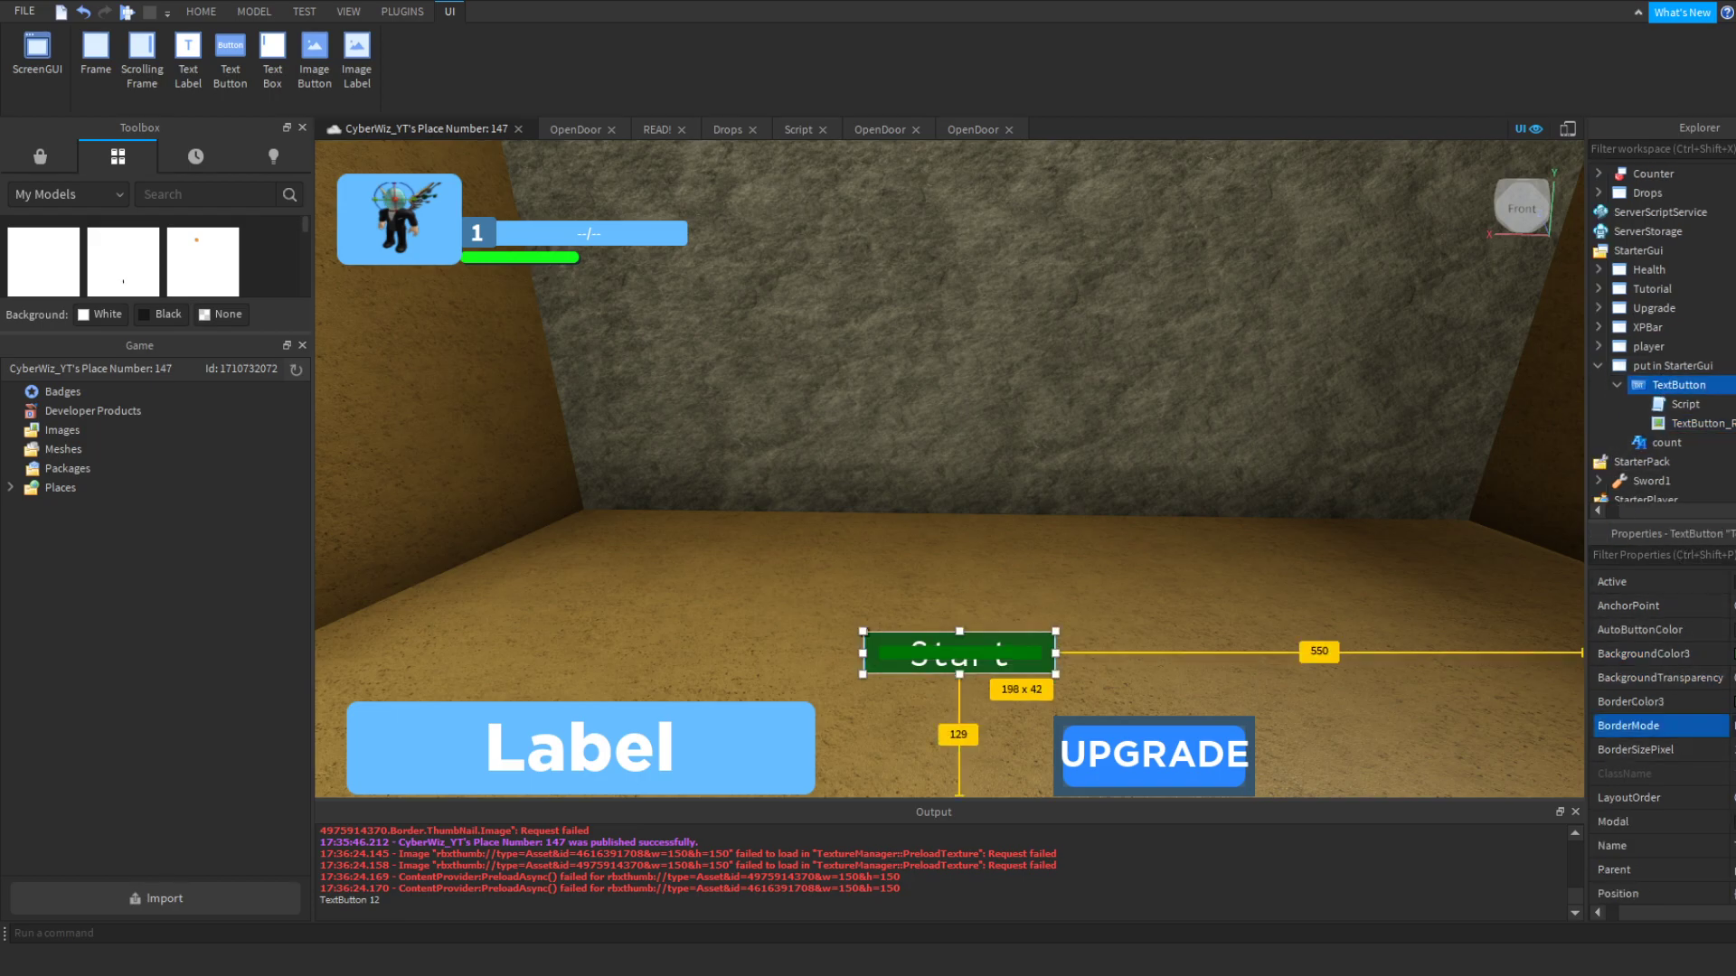
left_click(1732, 750)
type("5")
key("Return")
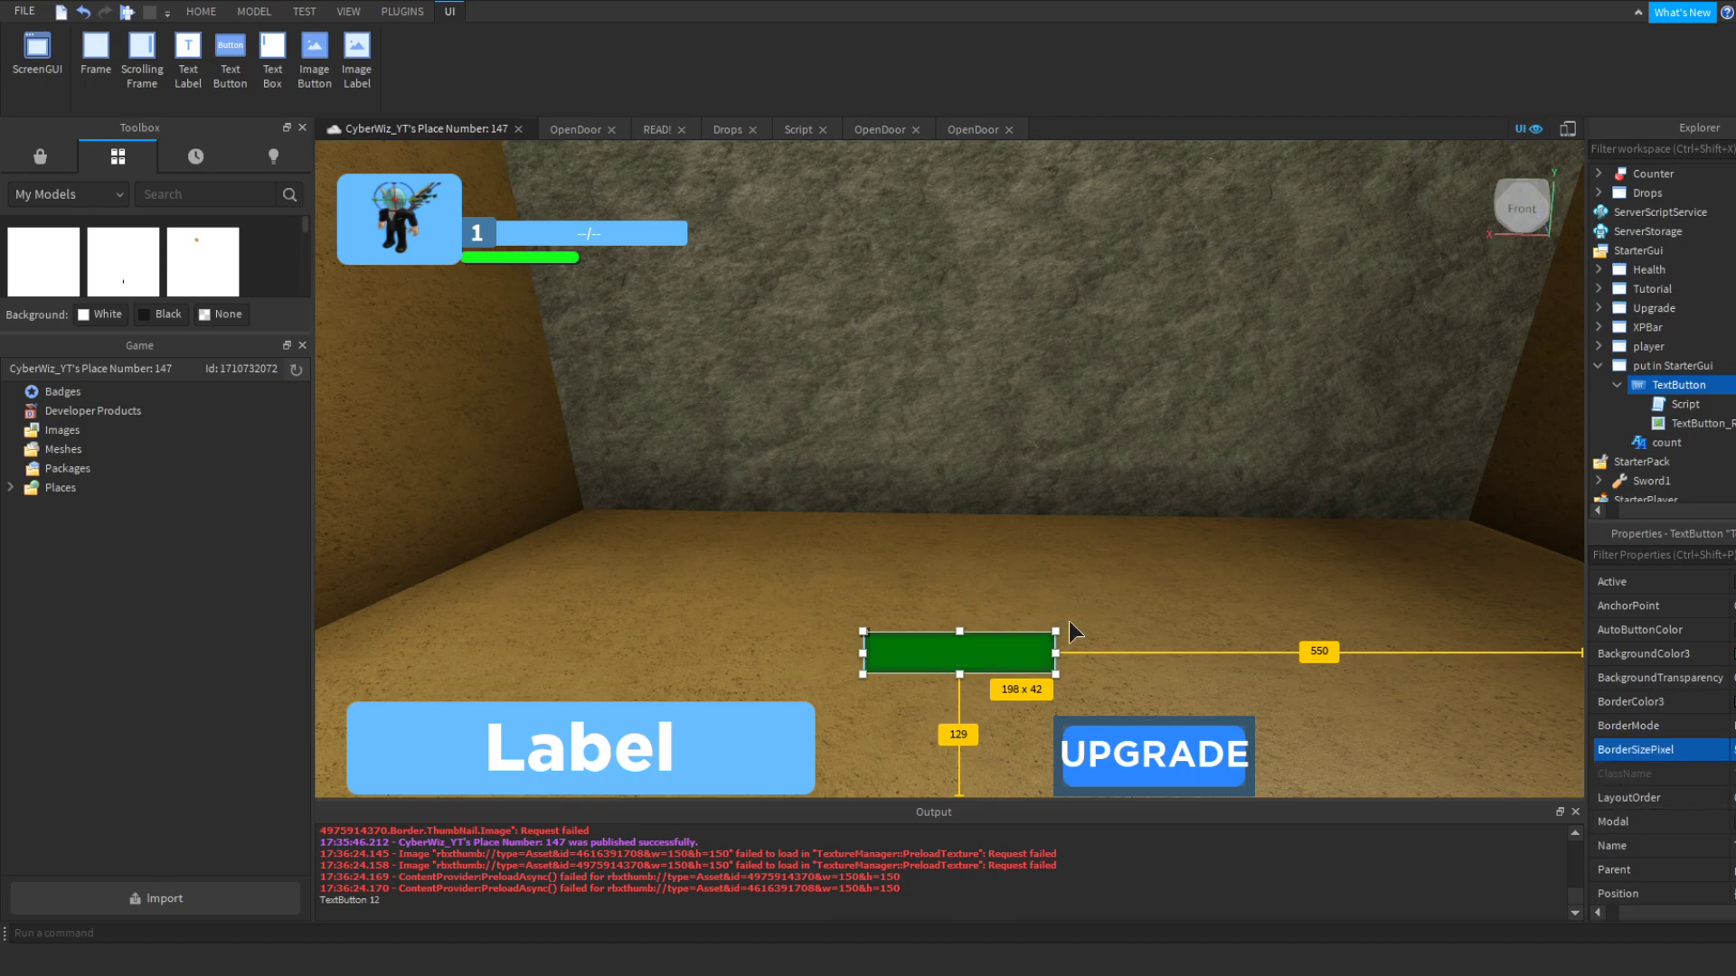
Step: Look through the display and text properties of the Start TextButton and its rounded background image
left_click(1684, 421)
left_click(1697, 383)
scroll(1727, 726, "down", 5)
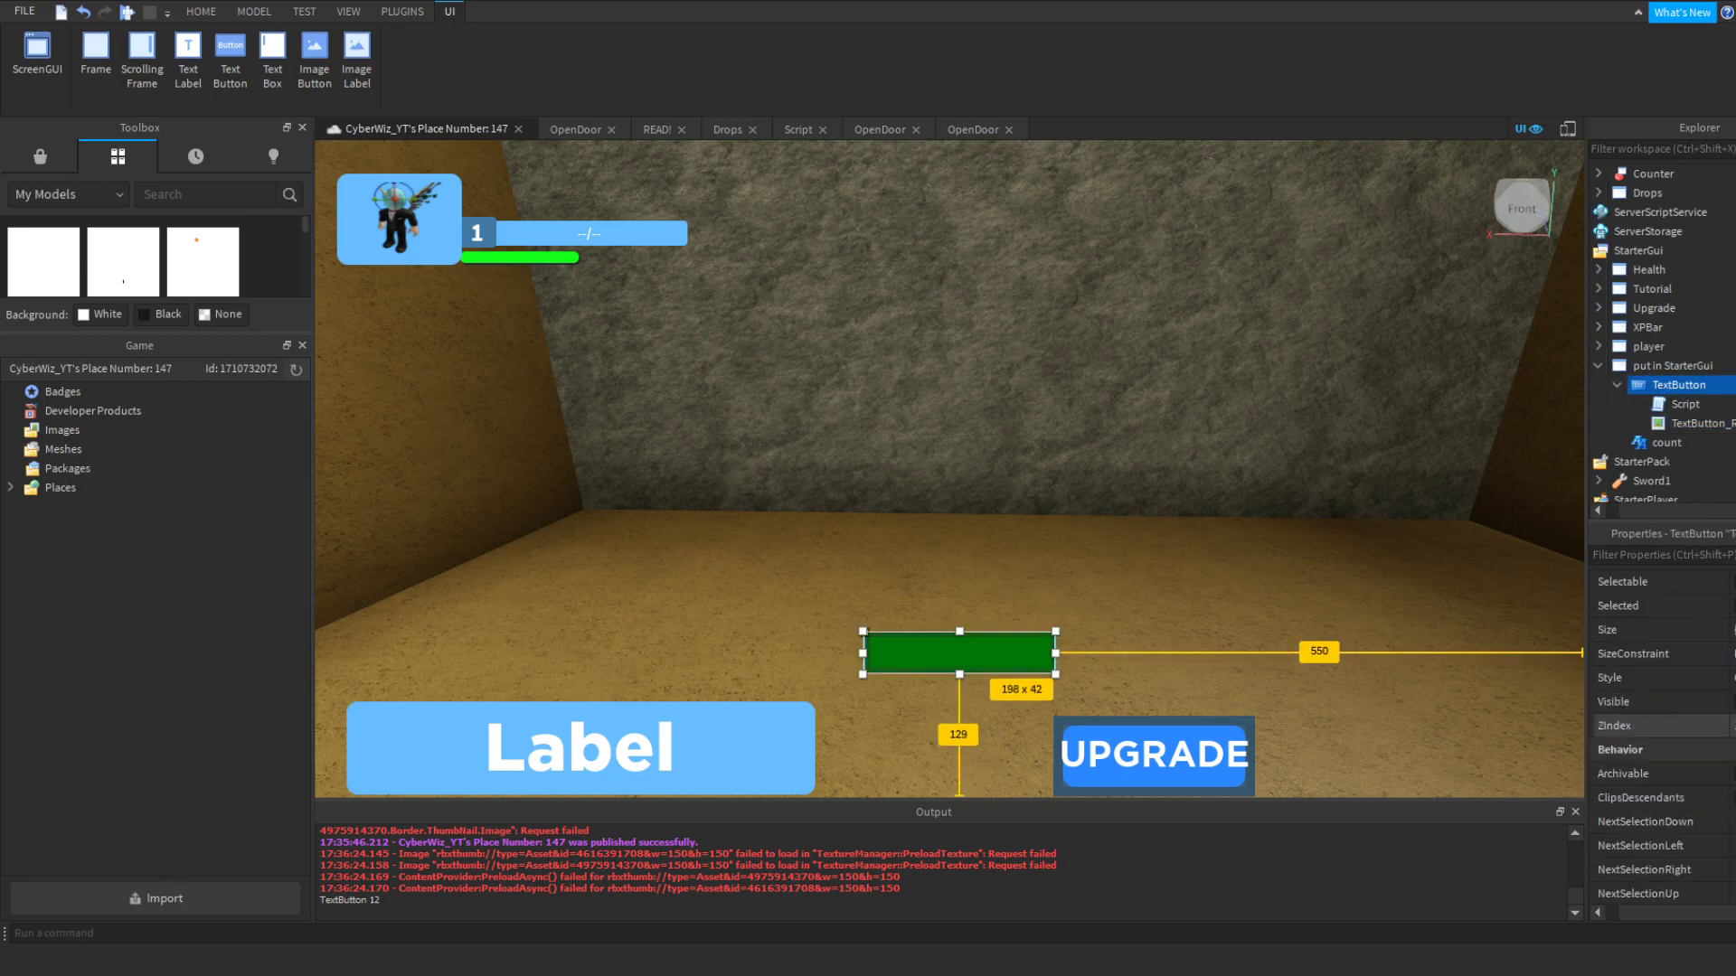
scroll(1659, 723, "down", 4)
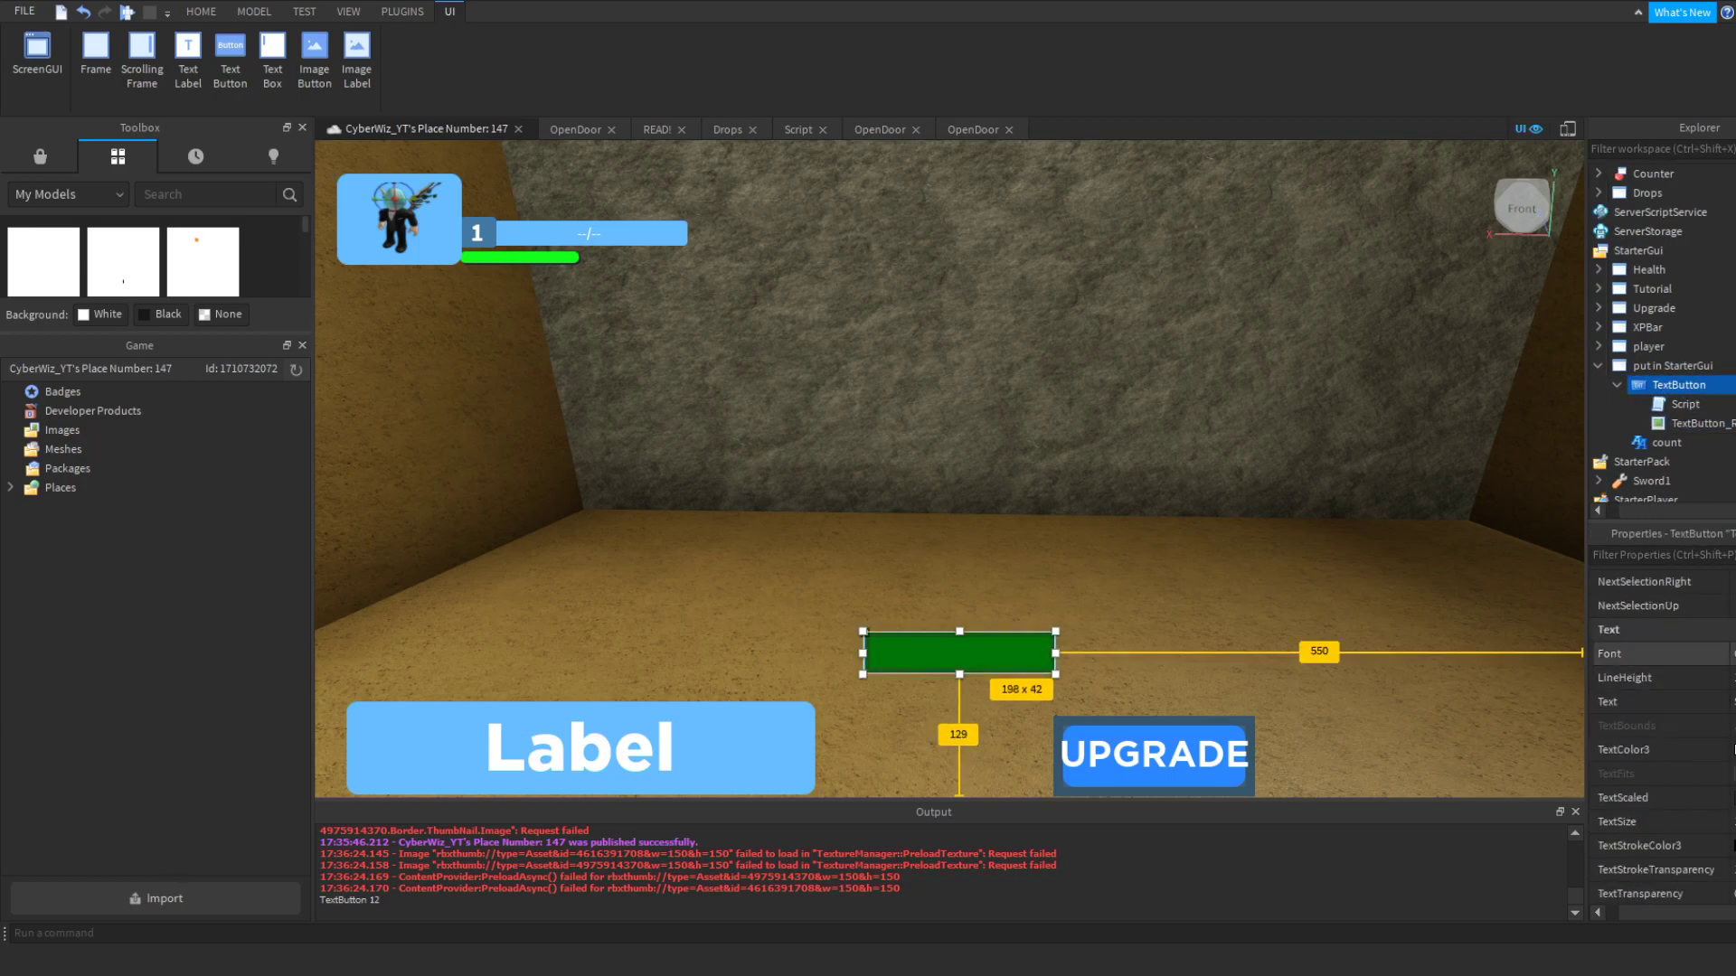
left_click(1679, 424)
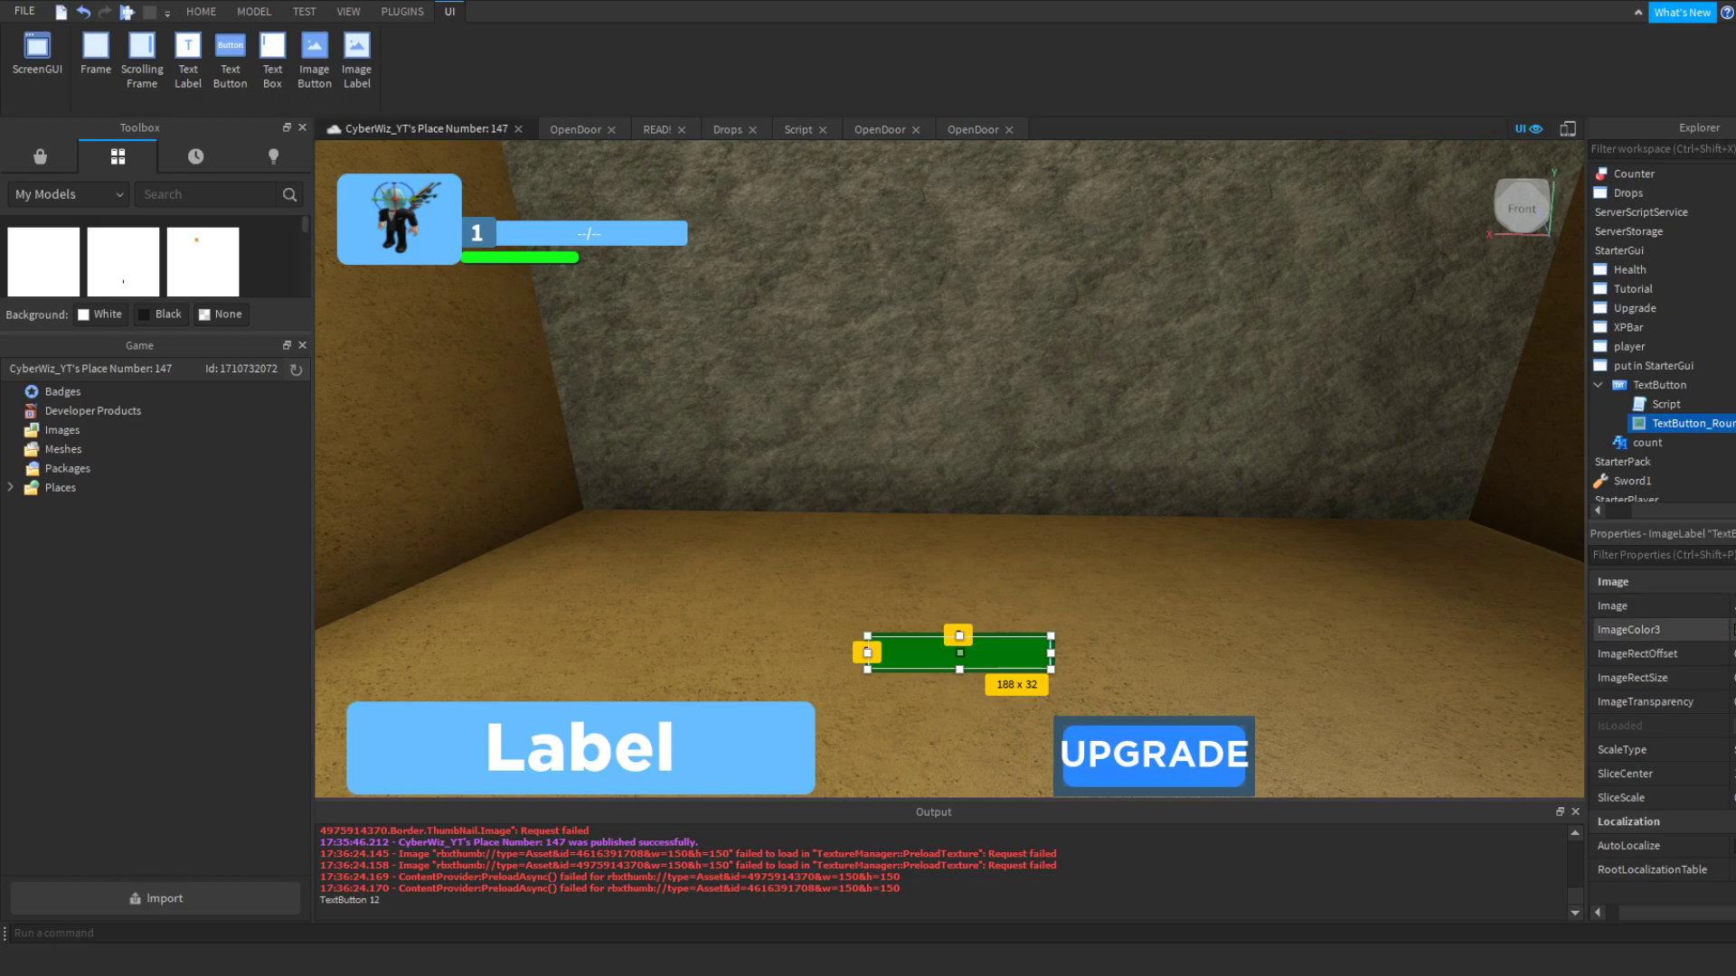
Step: Insert a TextLabel into the Start TextButton and position it over the green button
left_click(1718, 386)
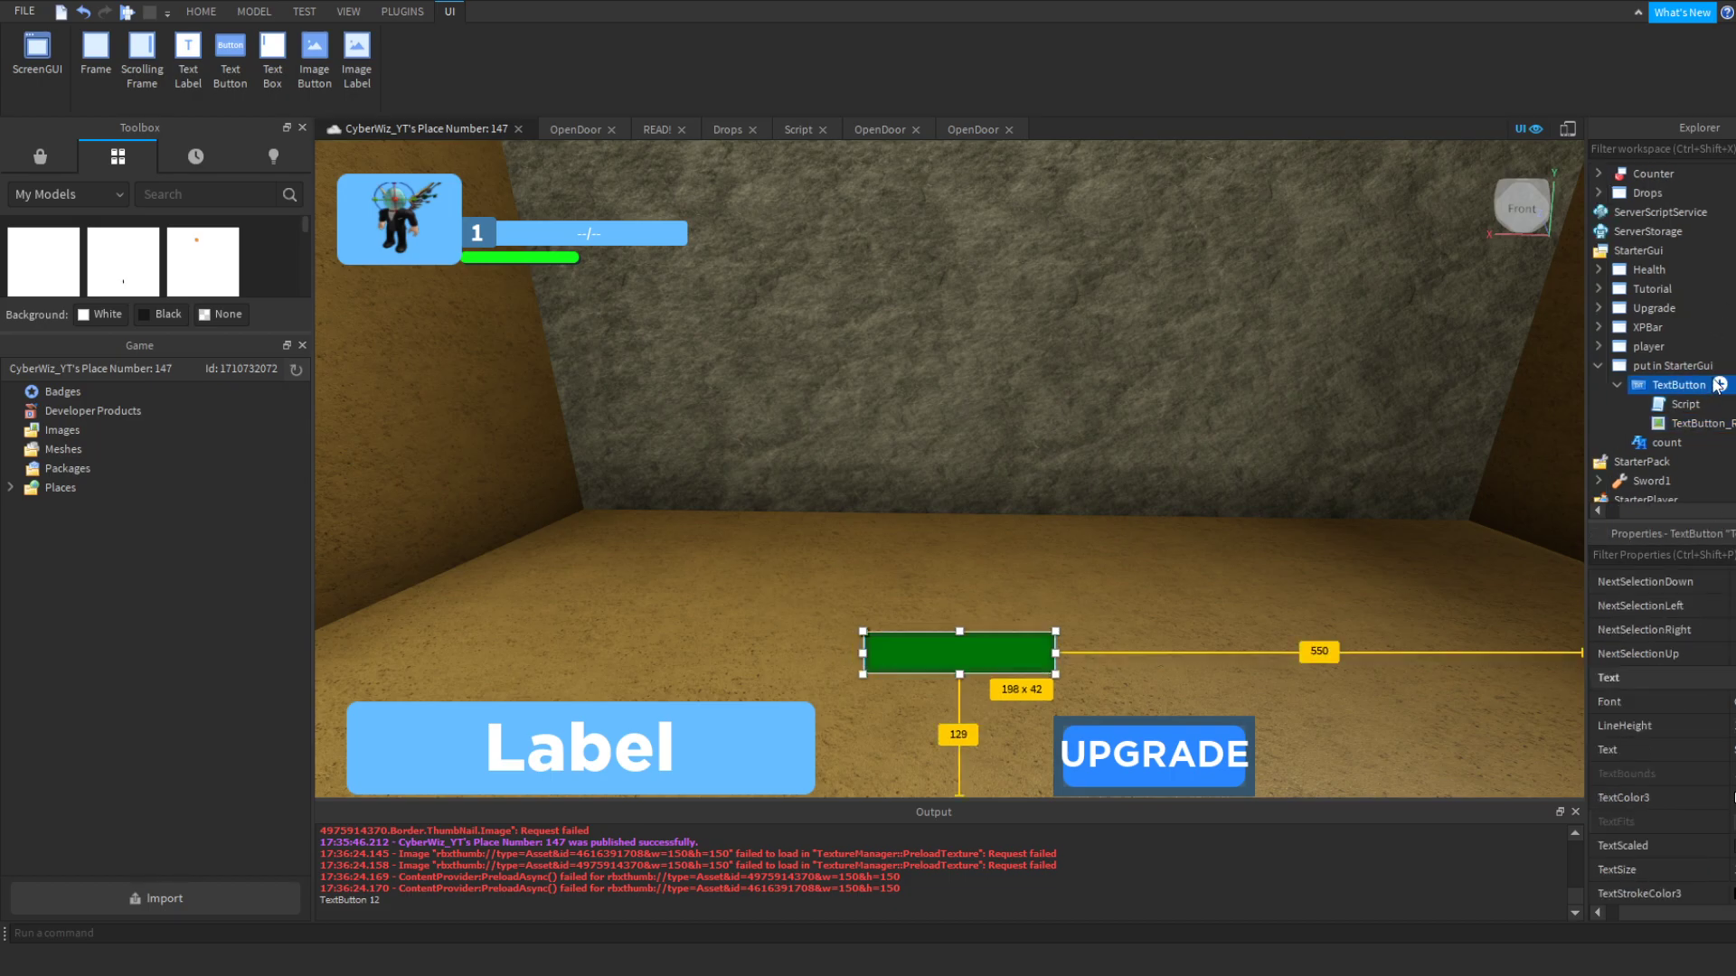
left_click(1719, 431)
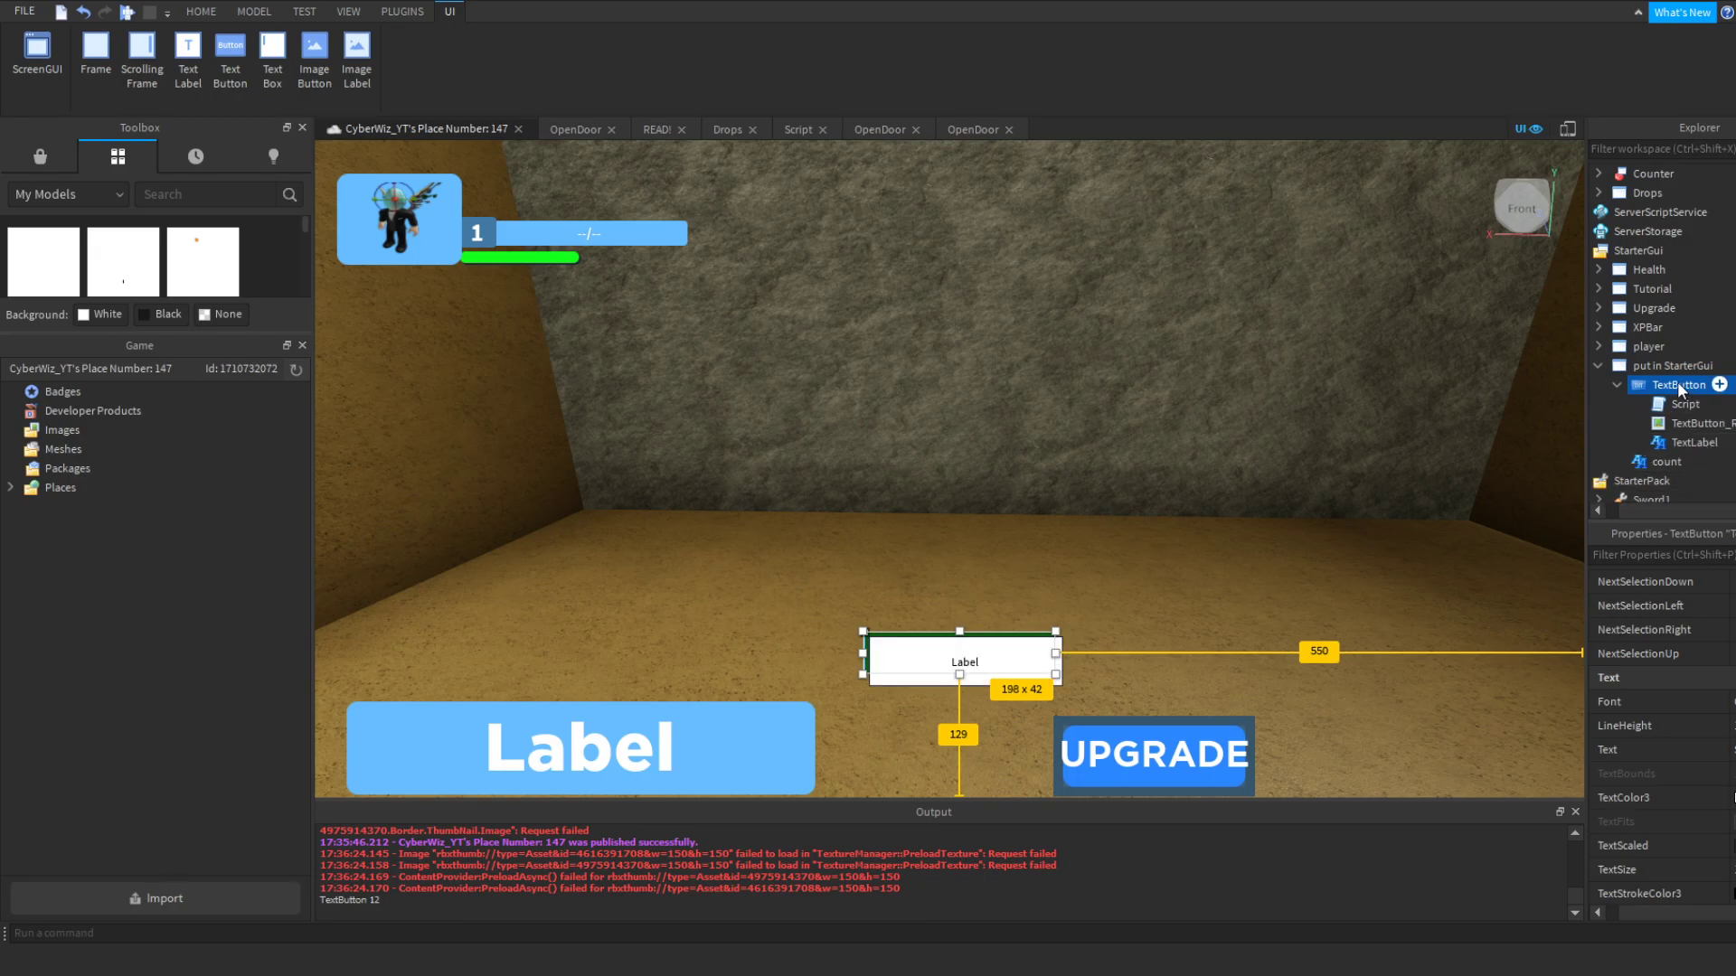
left_click(980, 653)
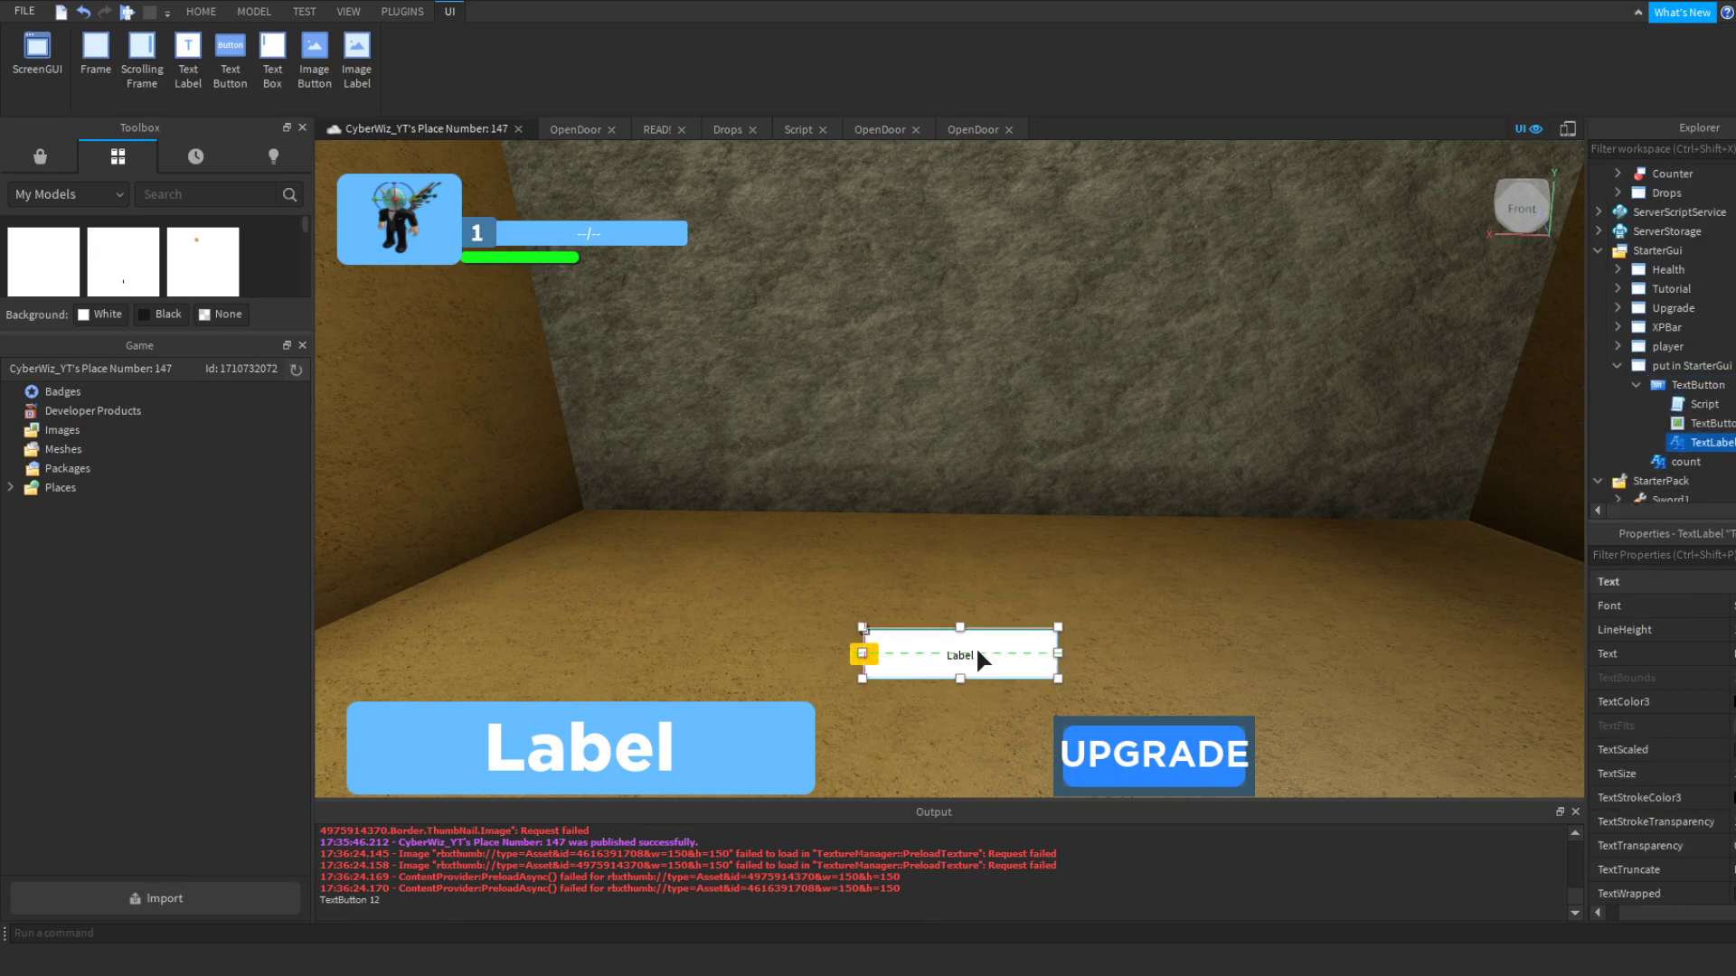
Step: Set the BackgroundTransparency of the new TextLabel to 1
scroll(1642, 707, "up", 8)
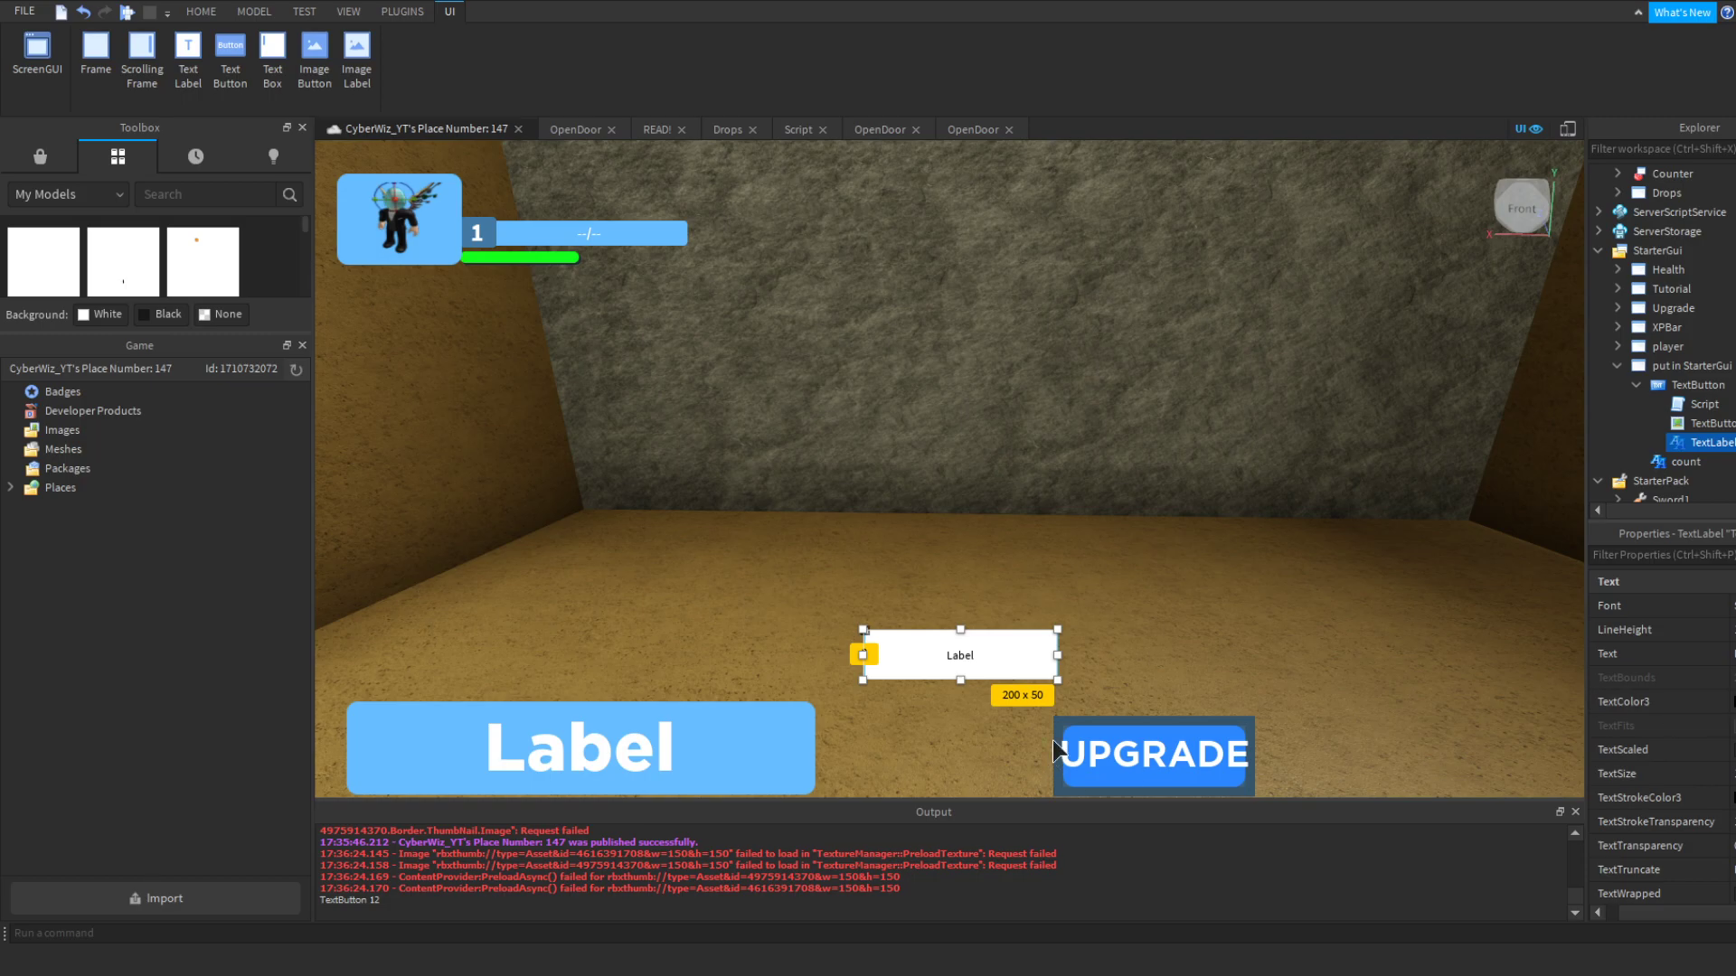
scroll(1660, 726, "up", 1)
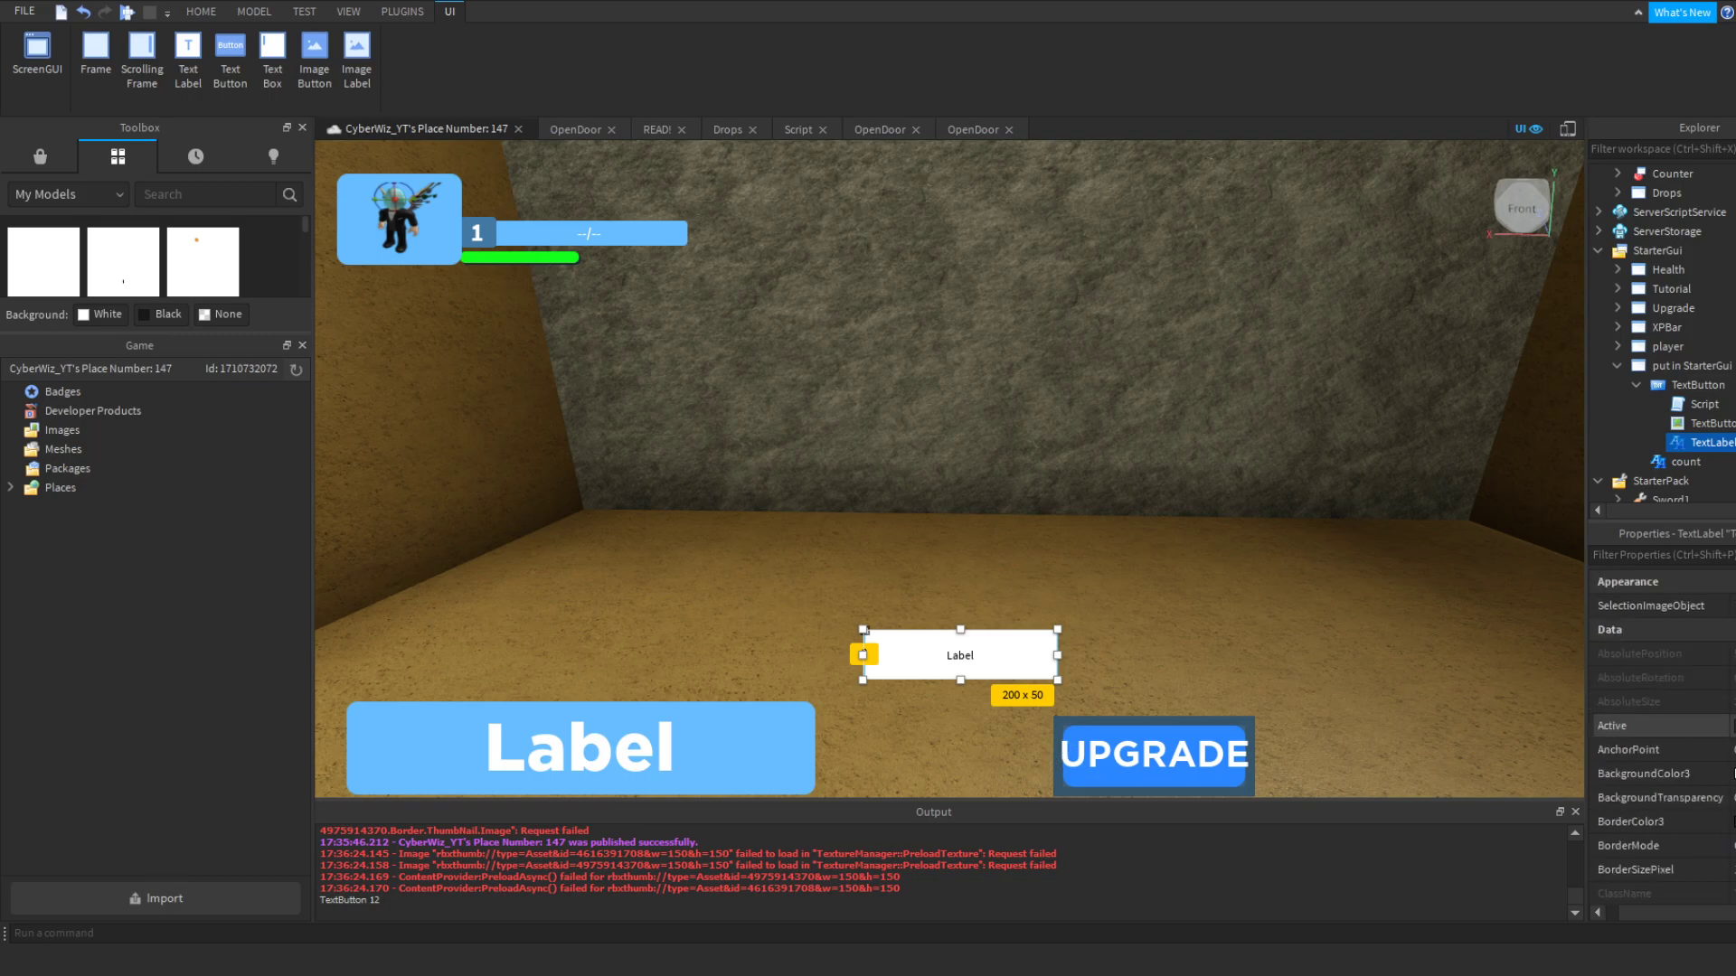
left_click(1665, 797)
type("1")
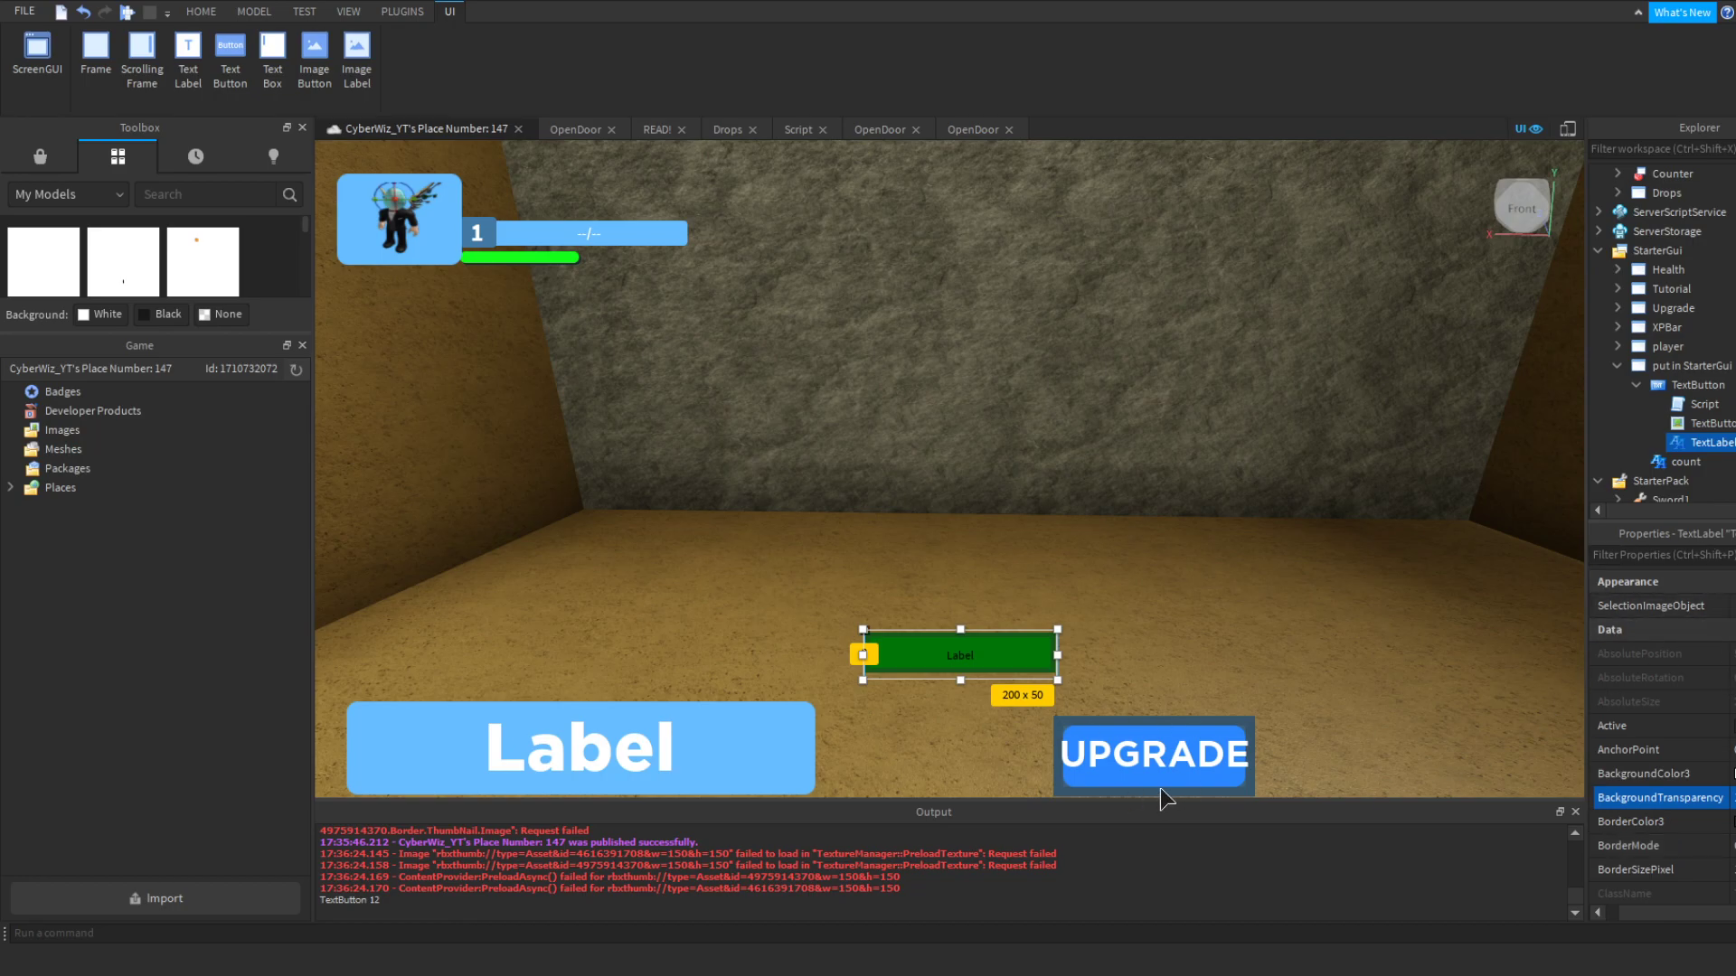
Step: Enable TextScaled for the new TextLabel and resize it to about 188 x 45 to fit the green button
scroll(1666, 743, "down", 10)
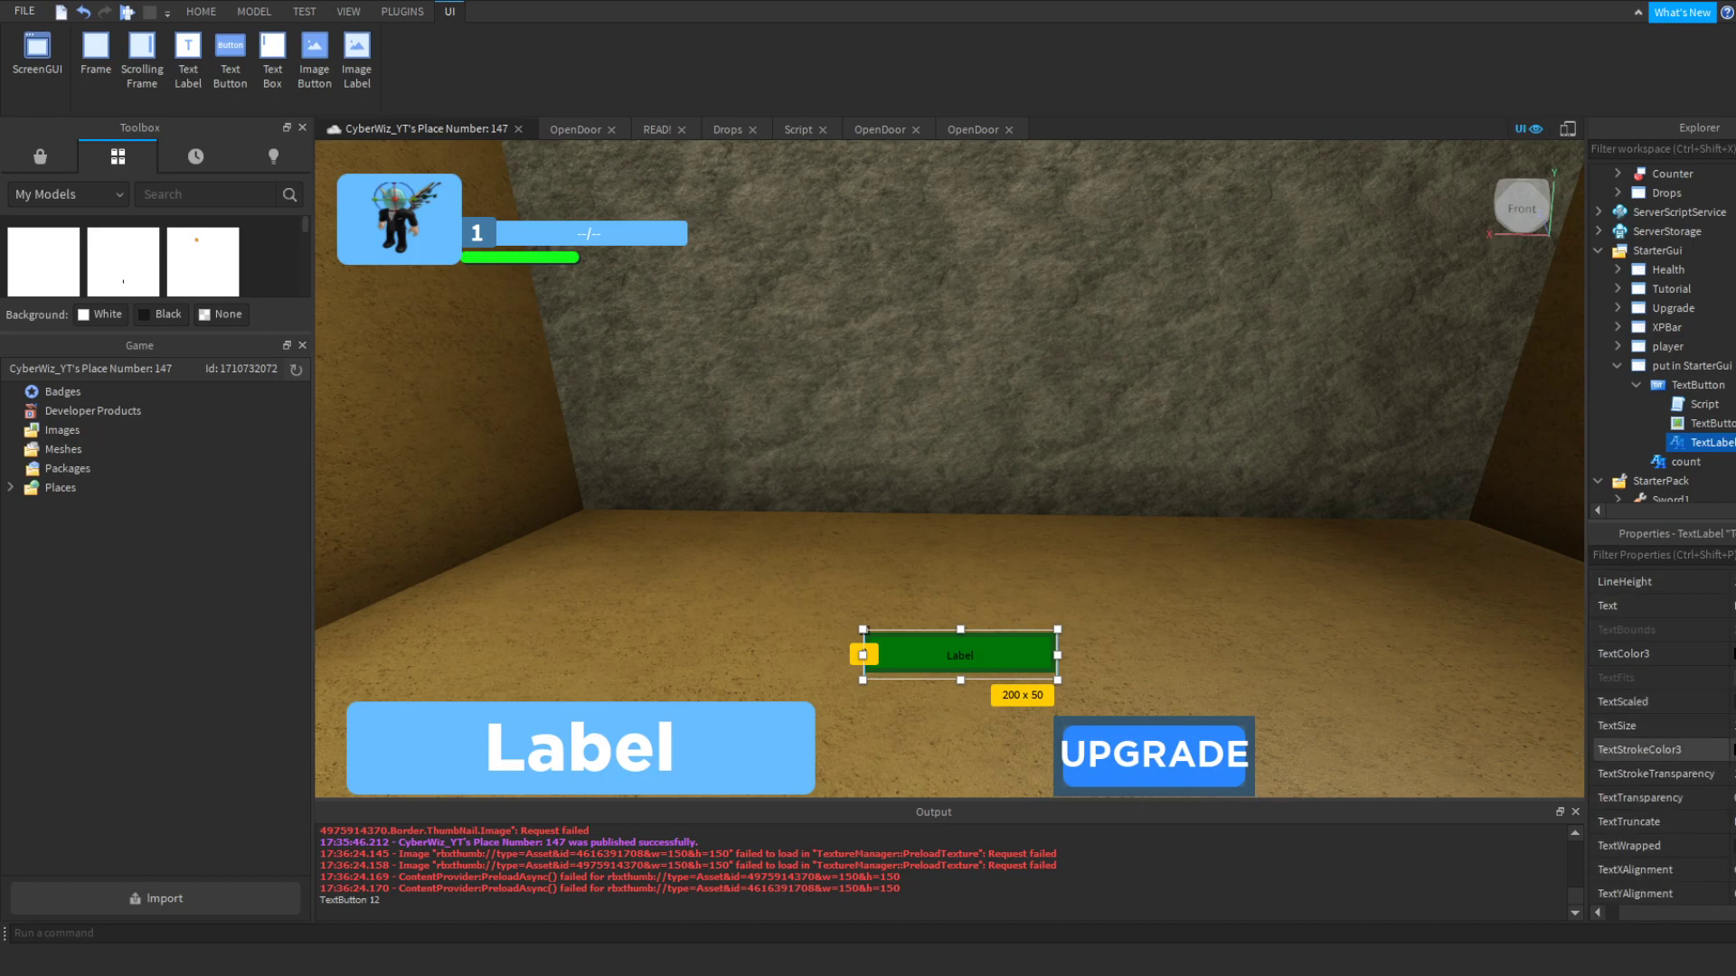
left_click(1733, 630)
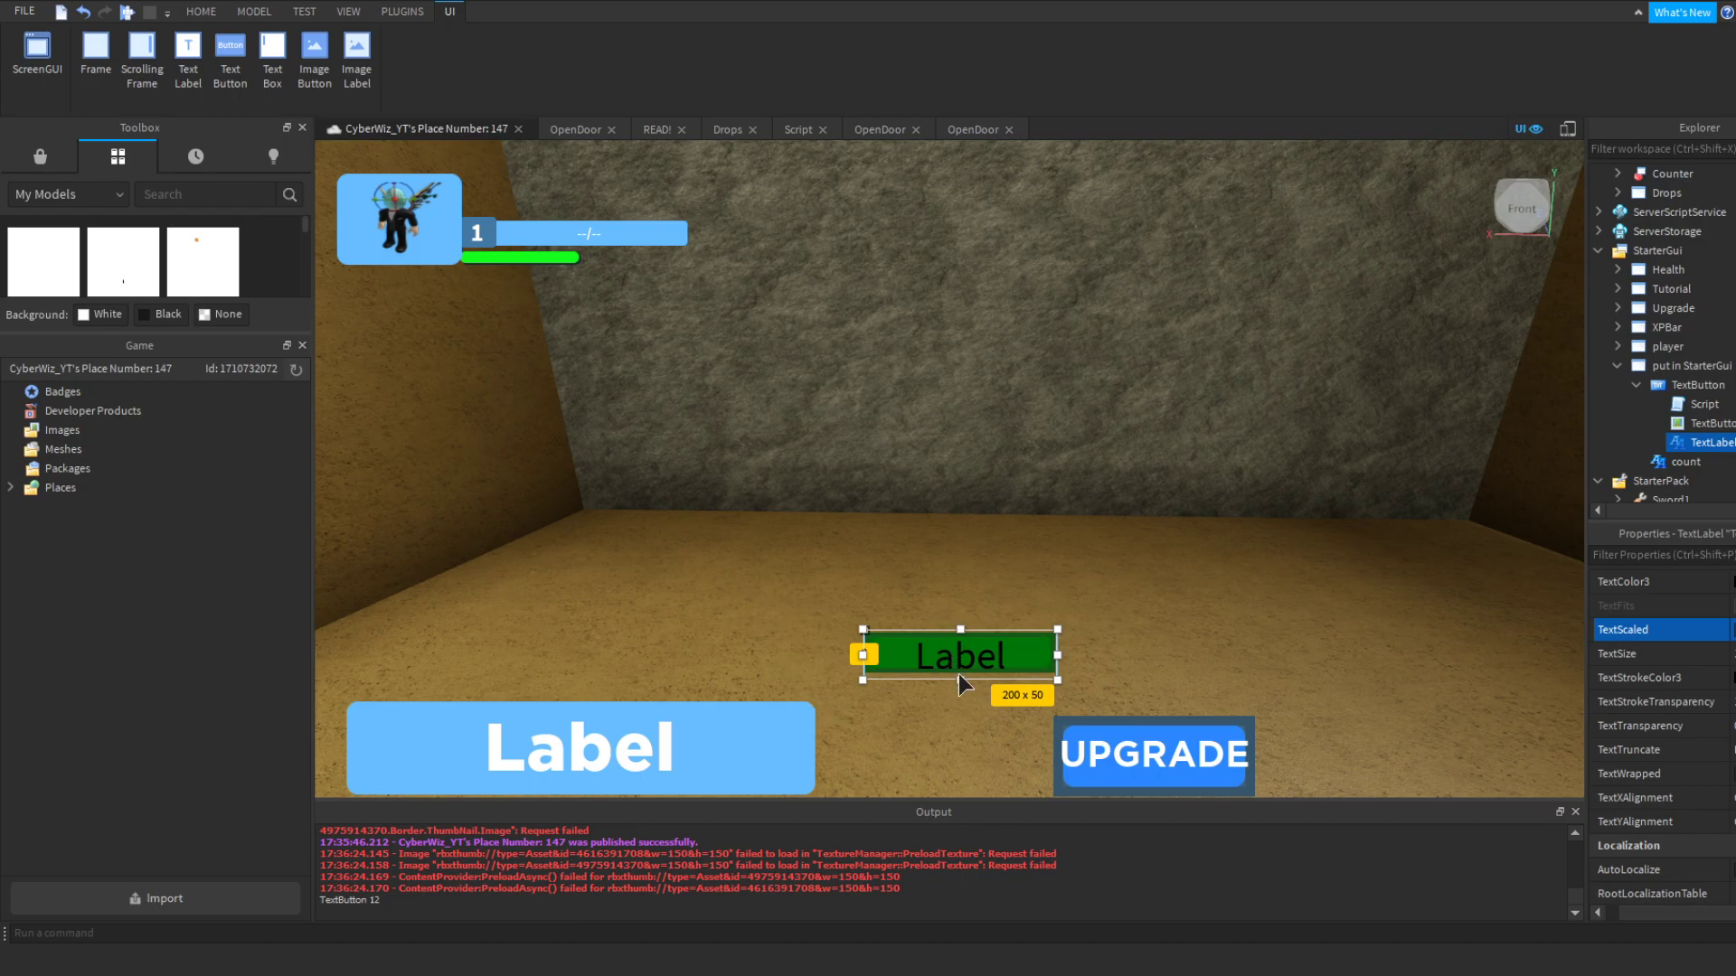
left_click_drag(964, 681, 956, 670)
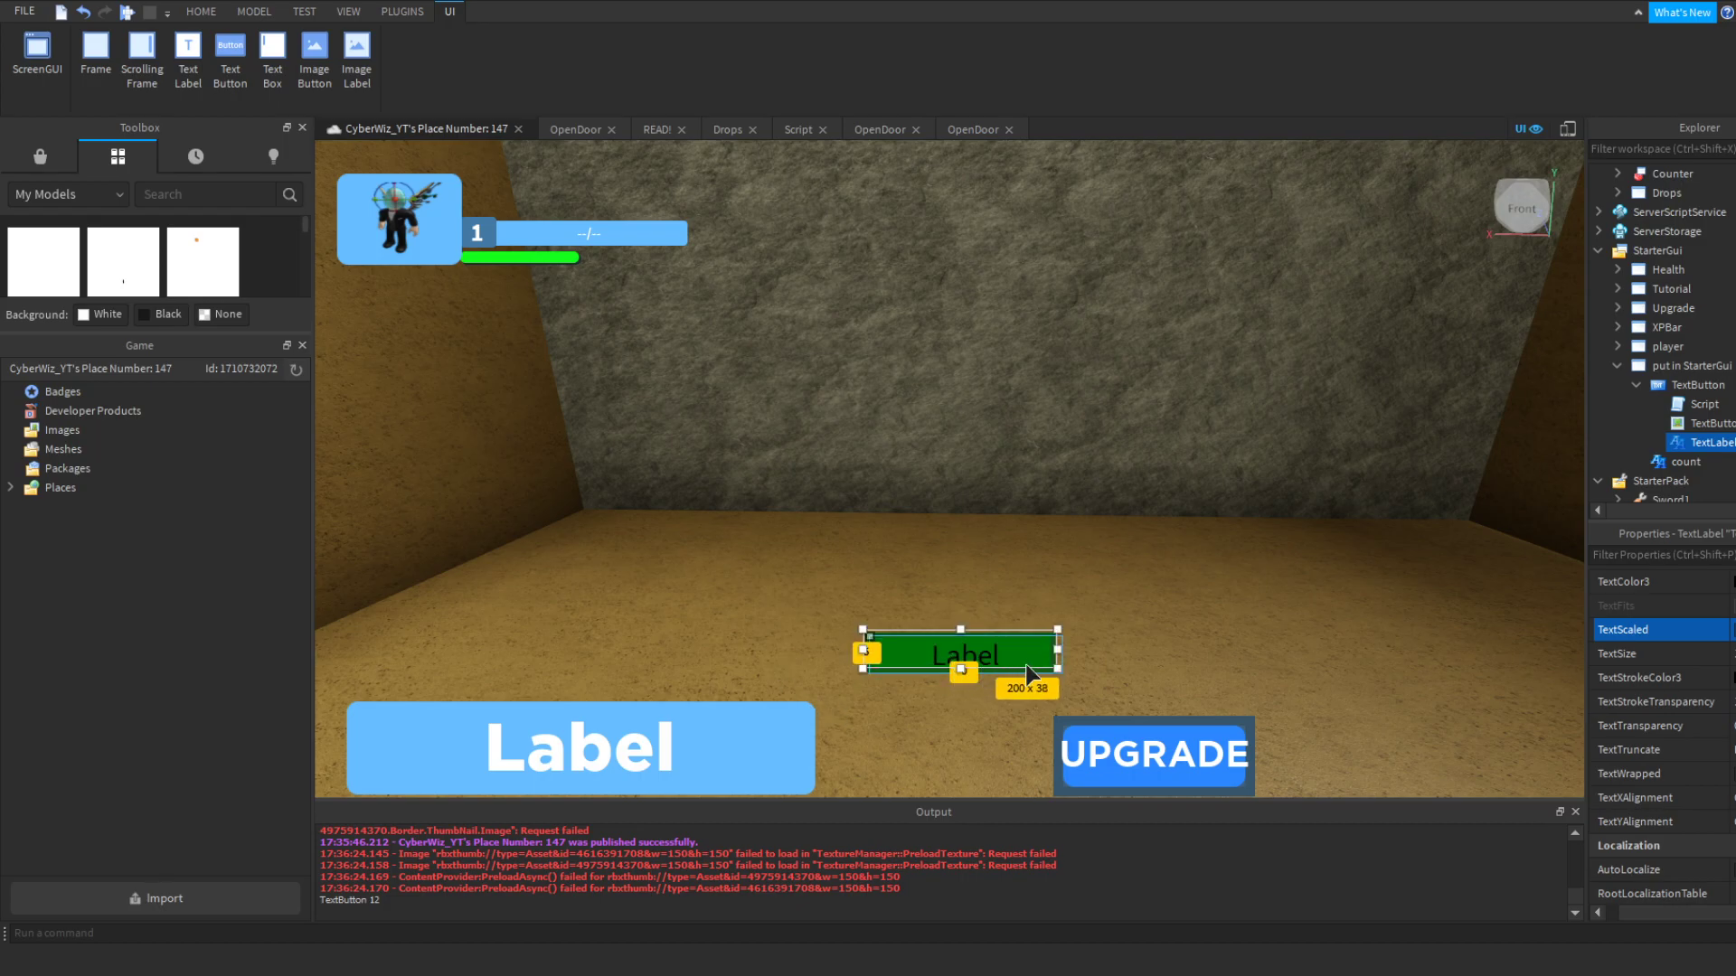
left_click_drag(1056, 647, 964, 647)
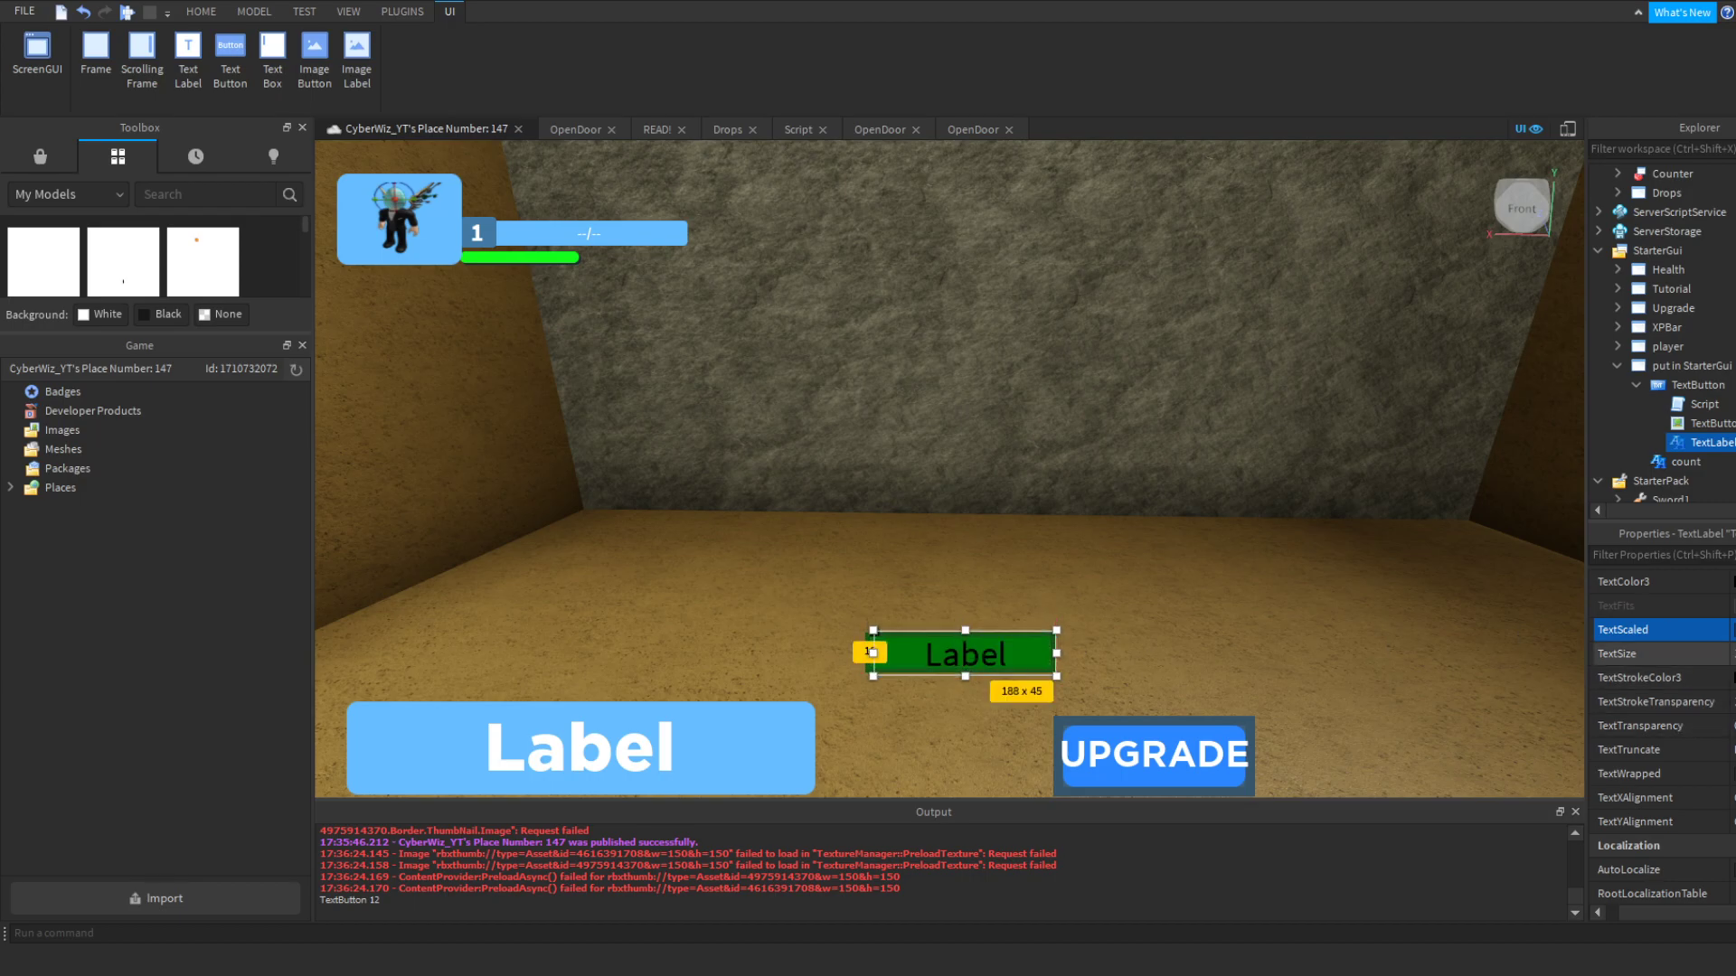
Step: Set the TextLabel's text to "Start!" and its text color to white
scroll(1732, 678, "up", 2)
left_click(1733, 678)
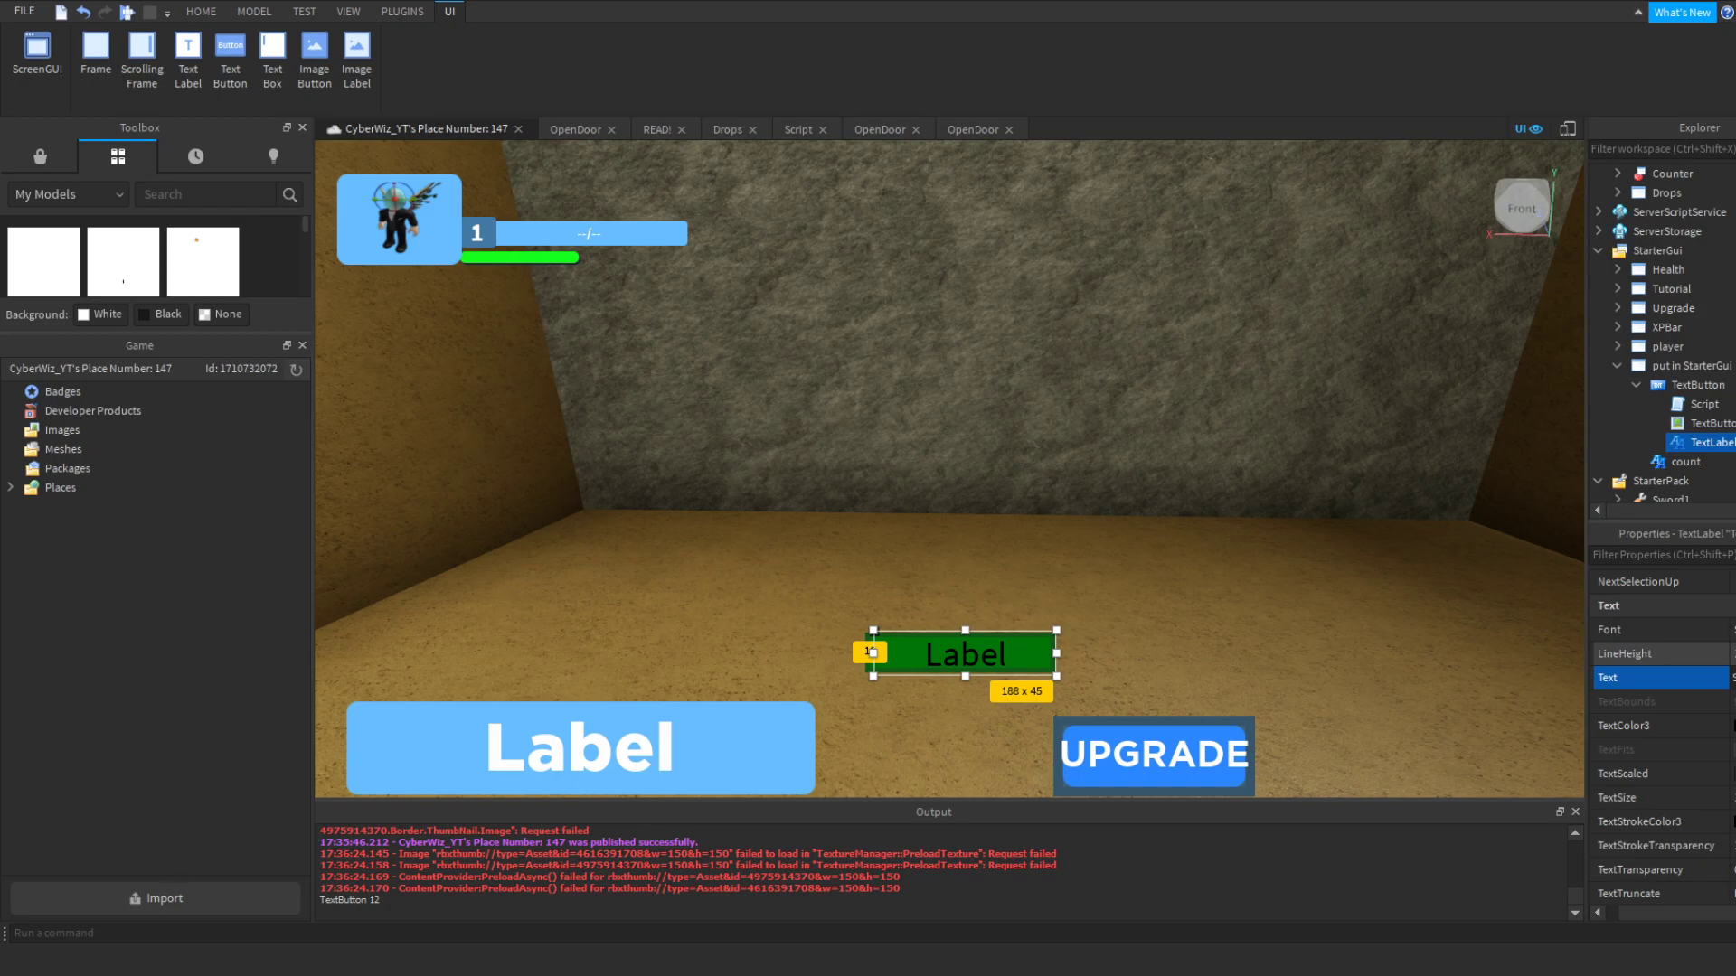
type("Start!")
key("Return")
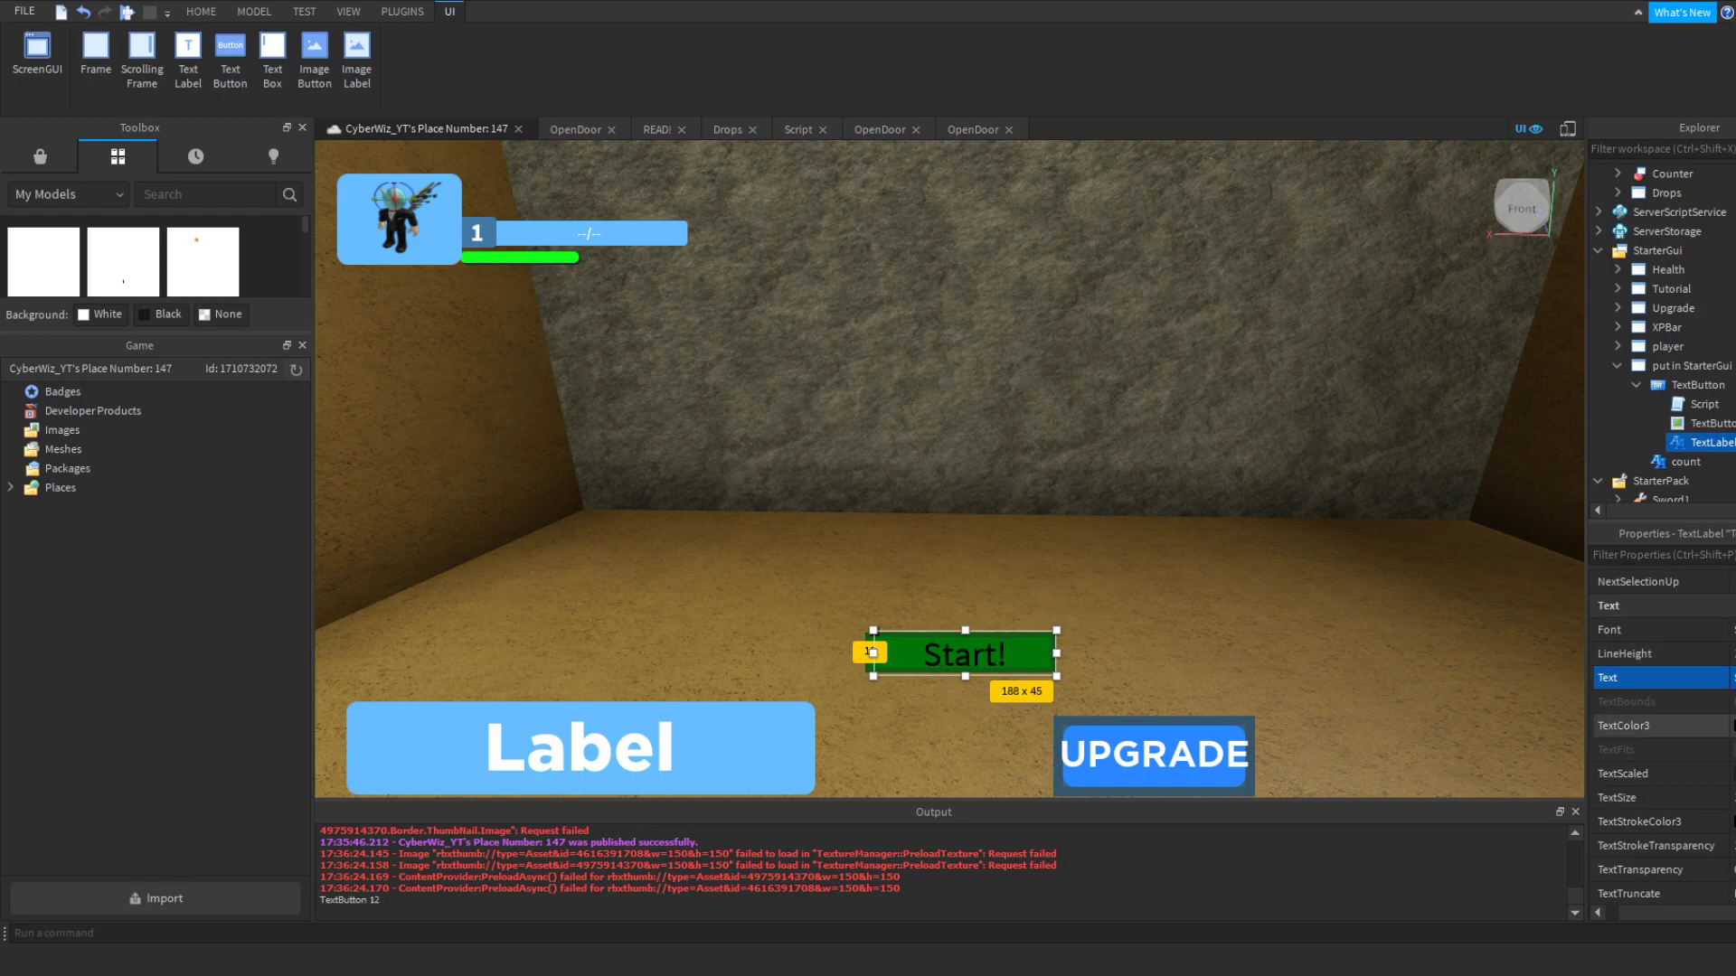
left_click(1732, 726)
left_click_drag(1141, 377, 1073, 250)
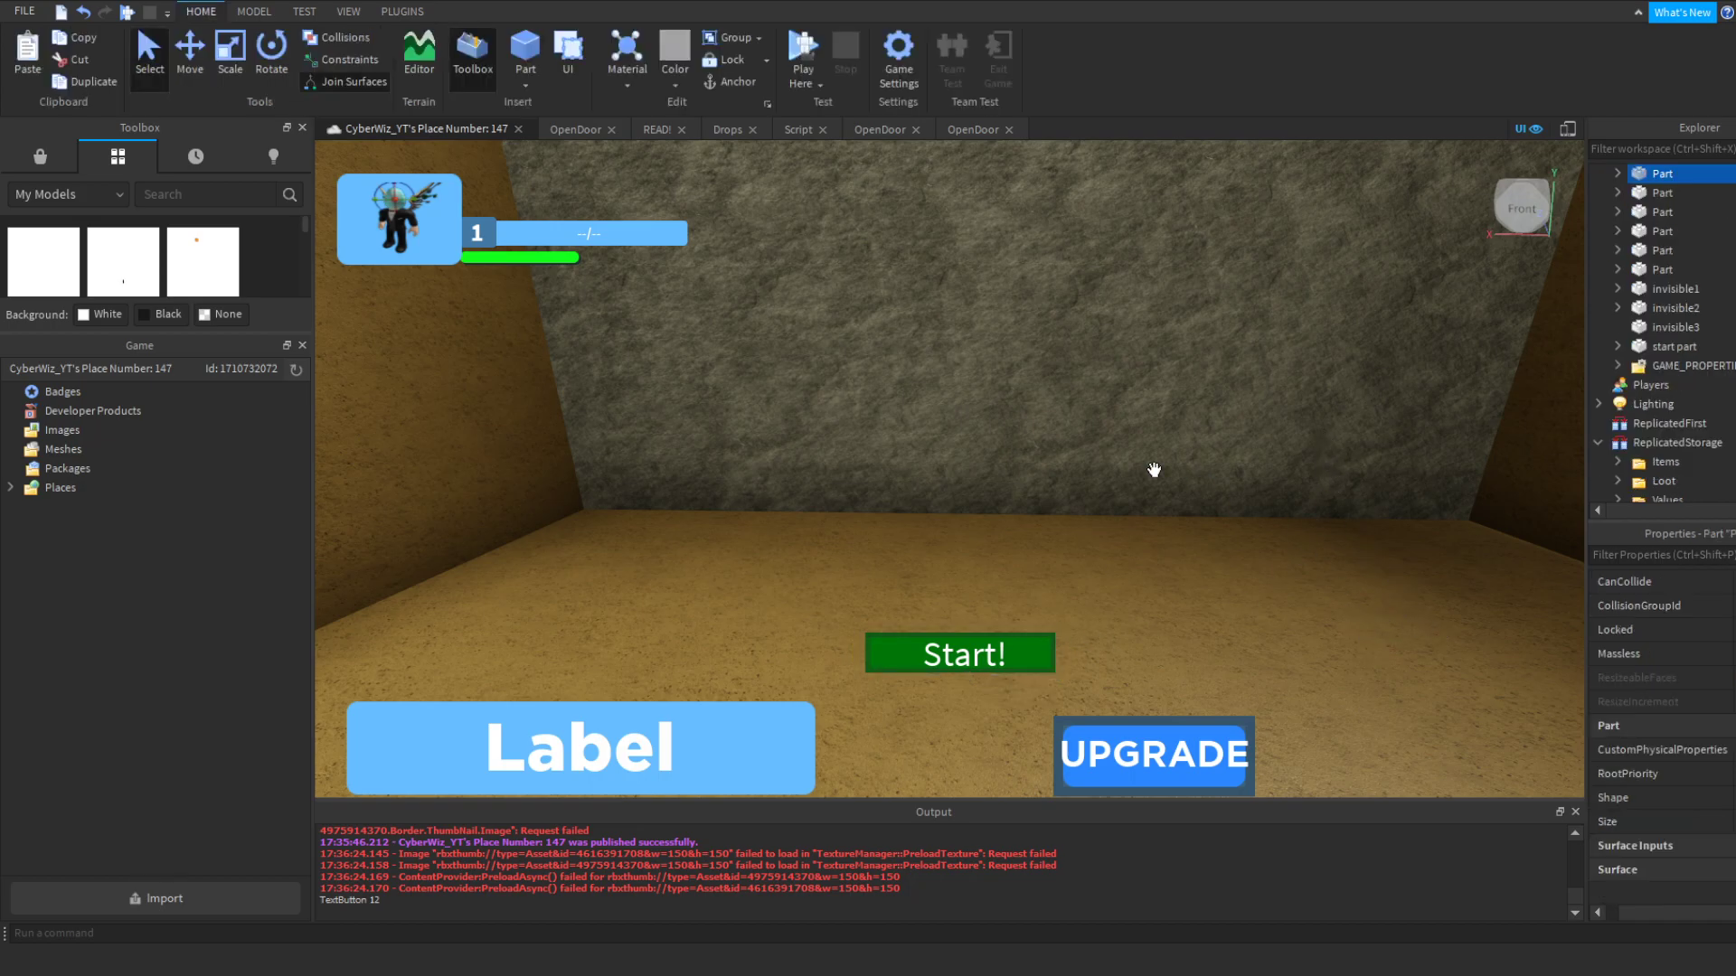
Step: Start a playtest of the game and open the upgrade window
right_click_drag(1153, 470, 1302, 388)
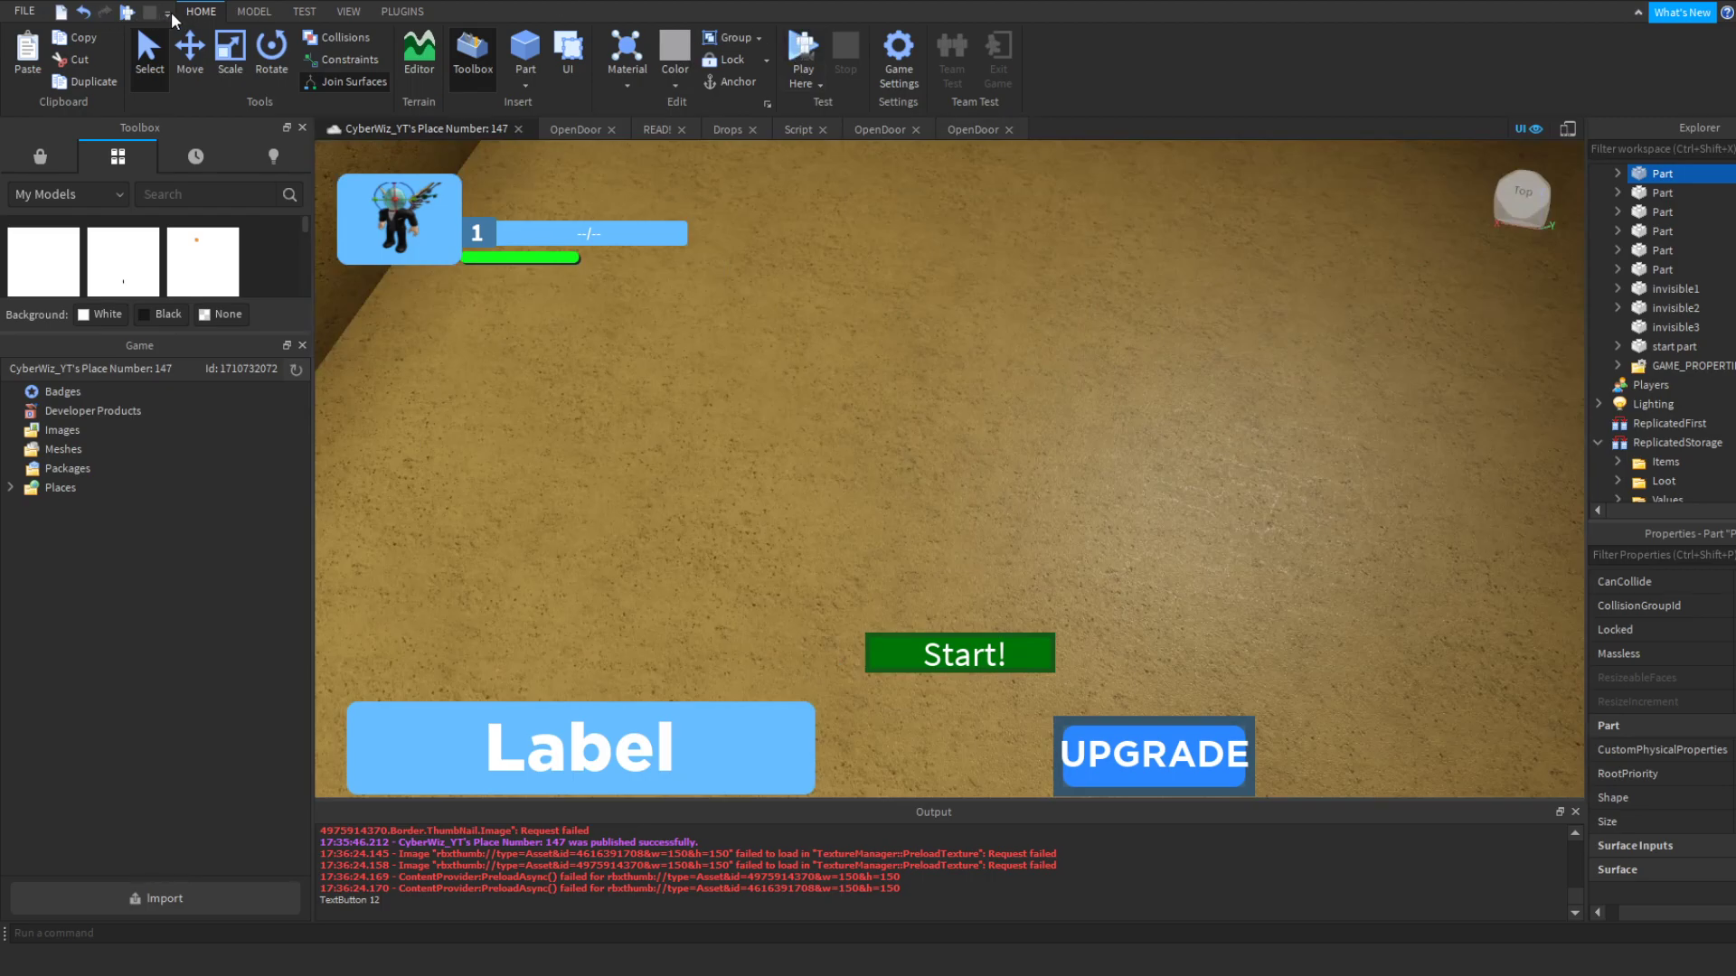
left_click(785, 49)
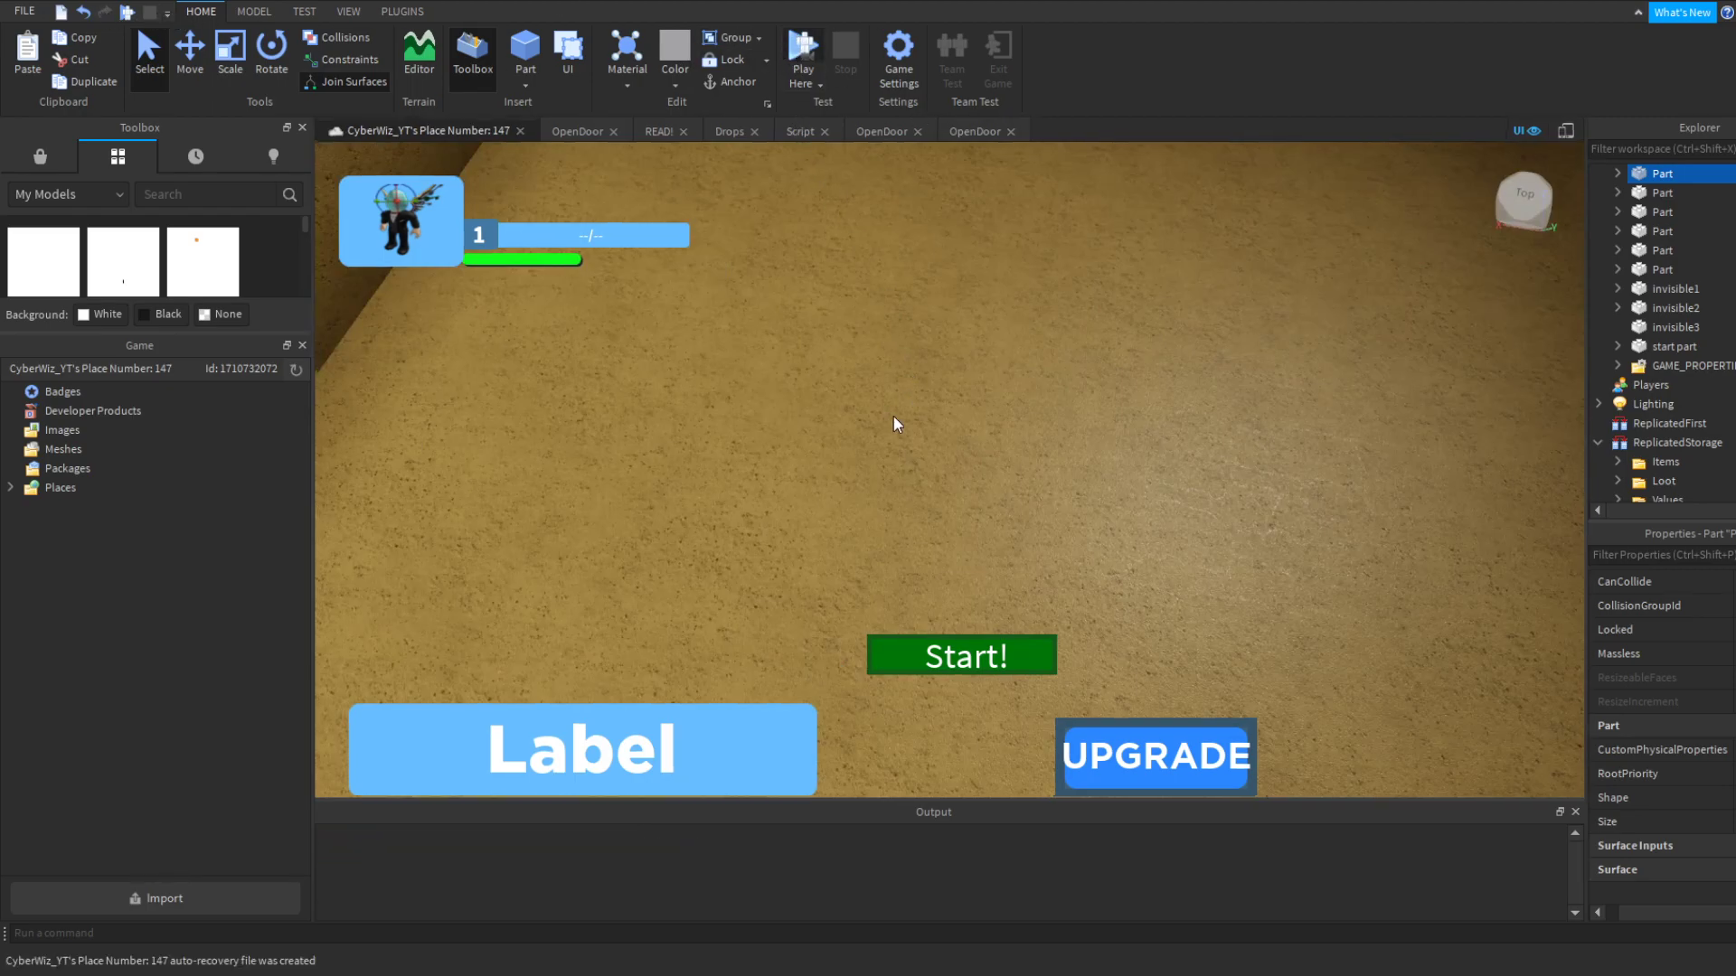
key("F5")
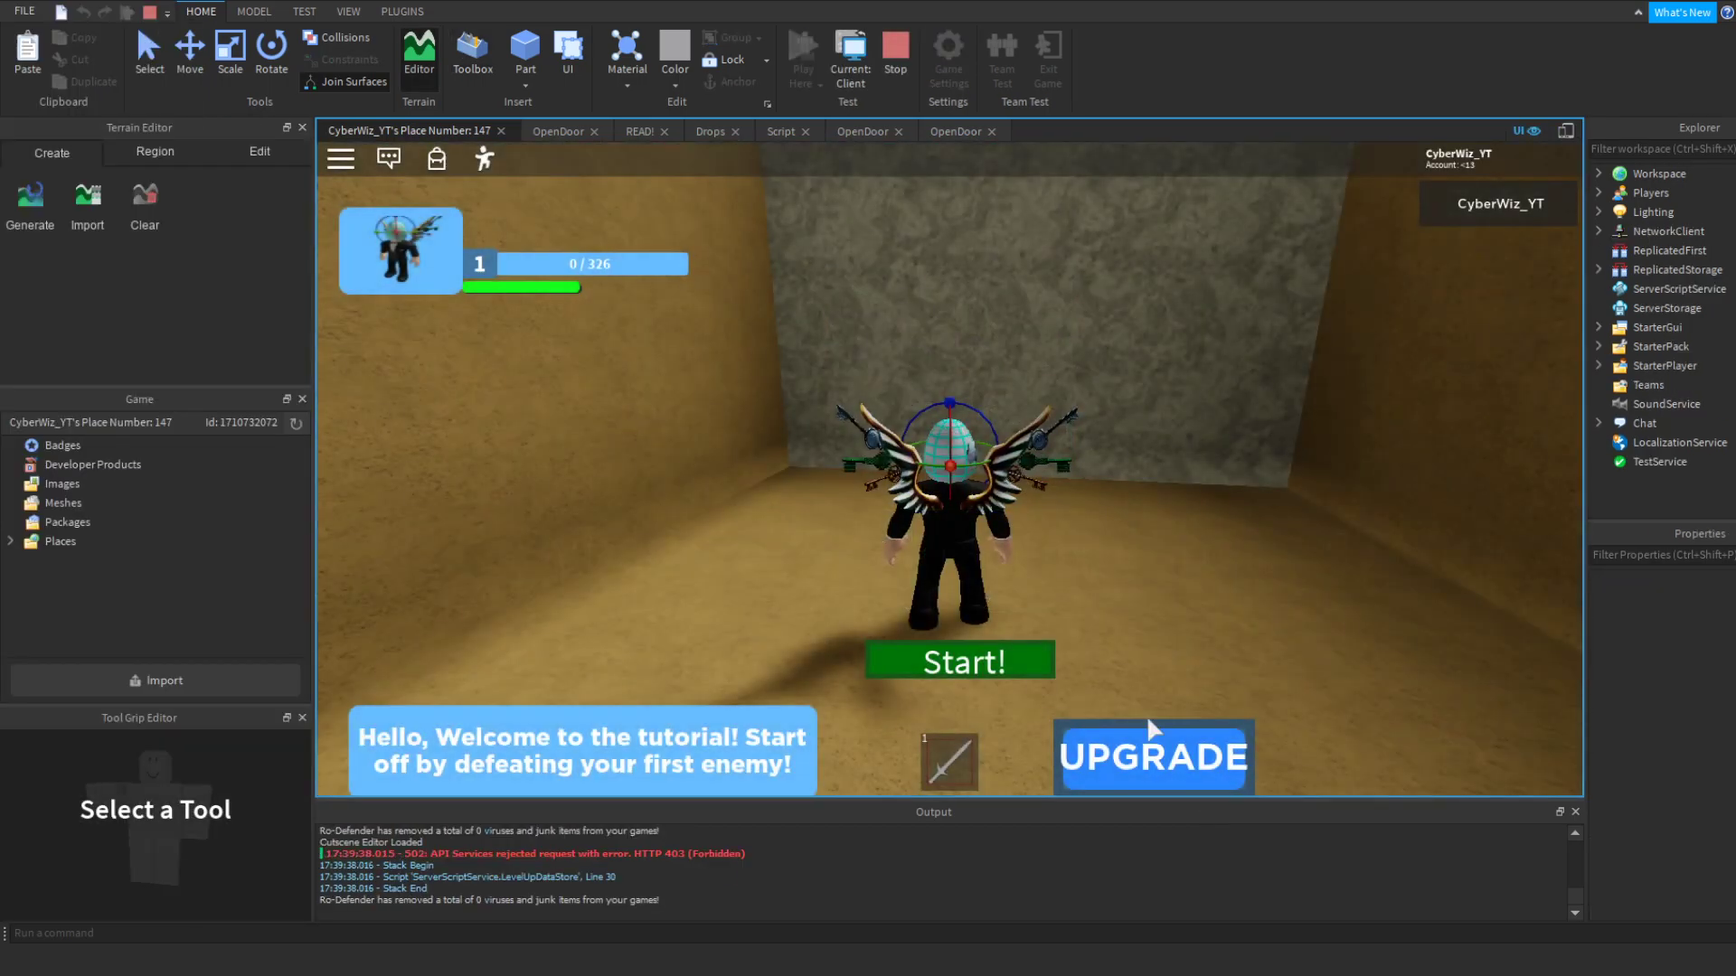
left_click(1216, 750)
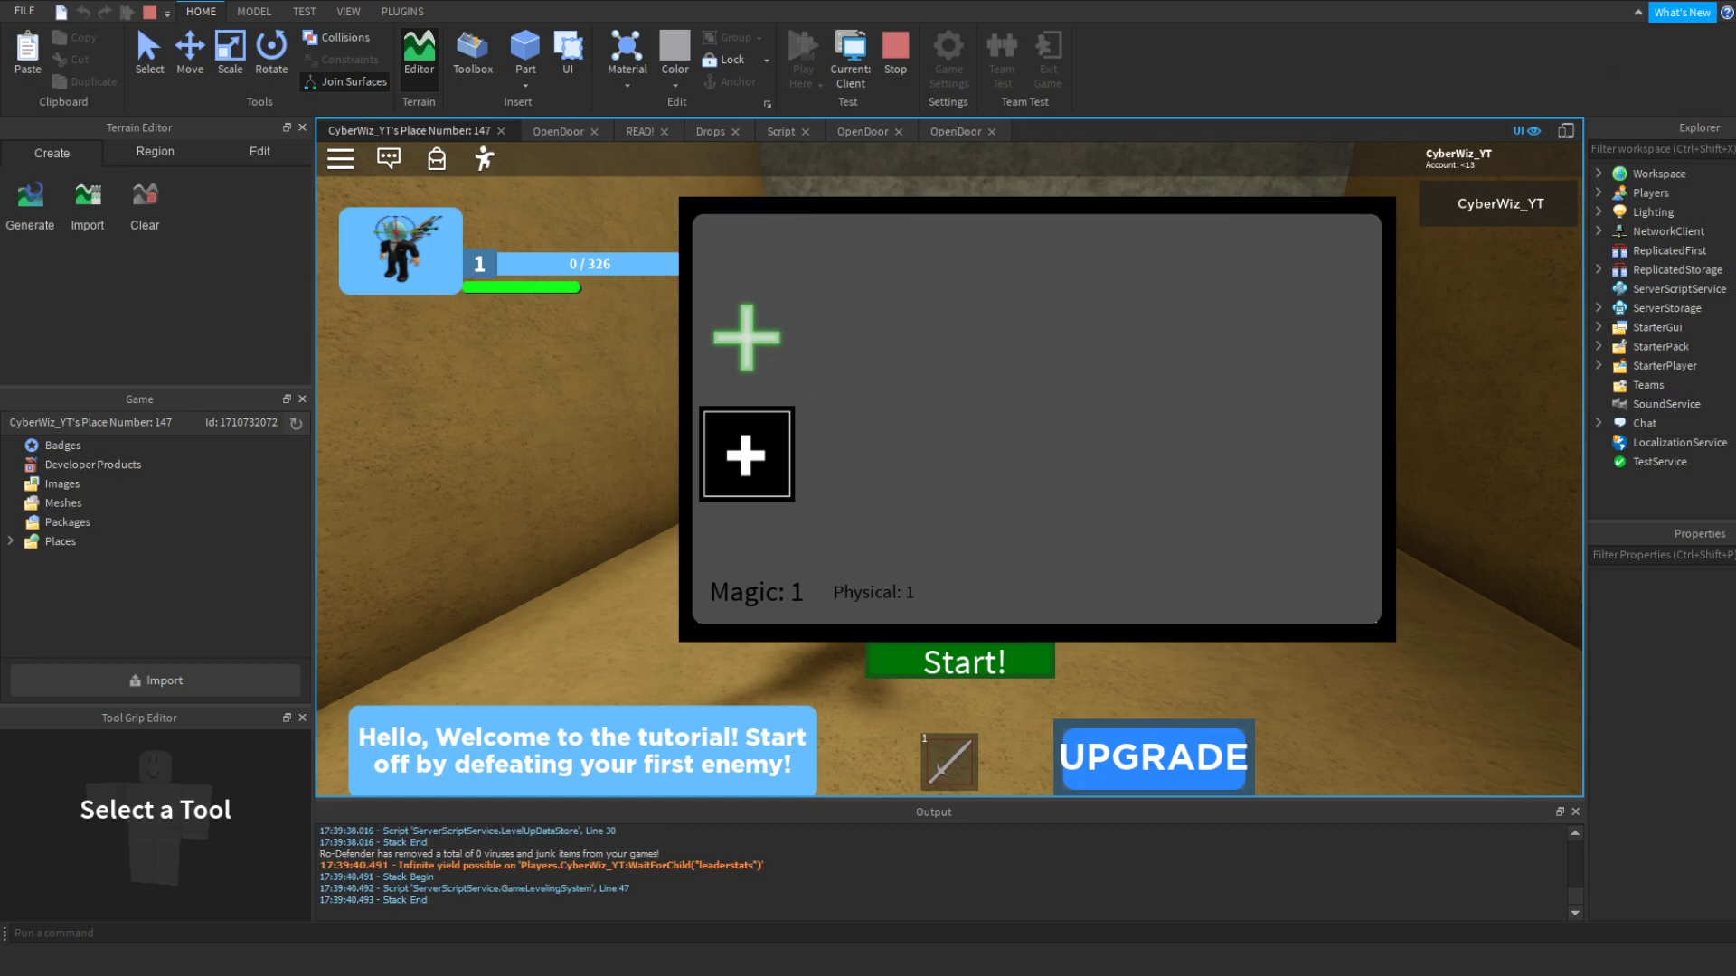
Step: Examine the Coins value in the leader folder of ReplicatedStorage while the playtest is running
left_click(1628, 251)
left_click(1599, 268)
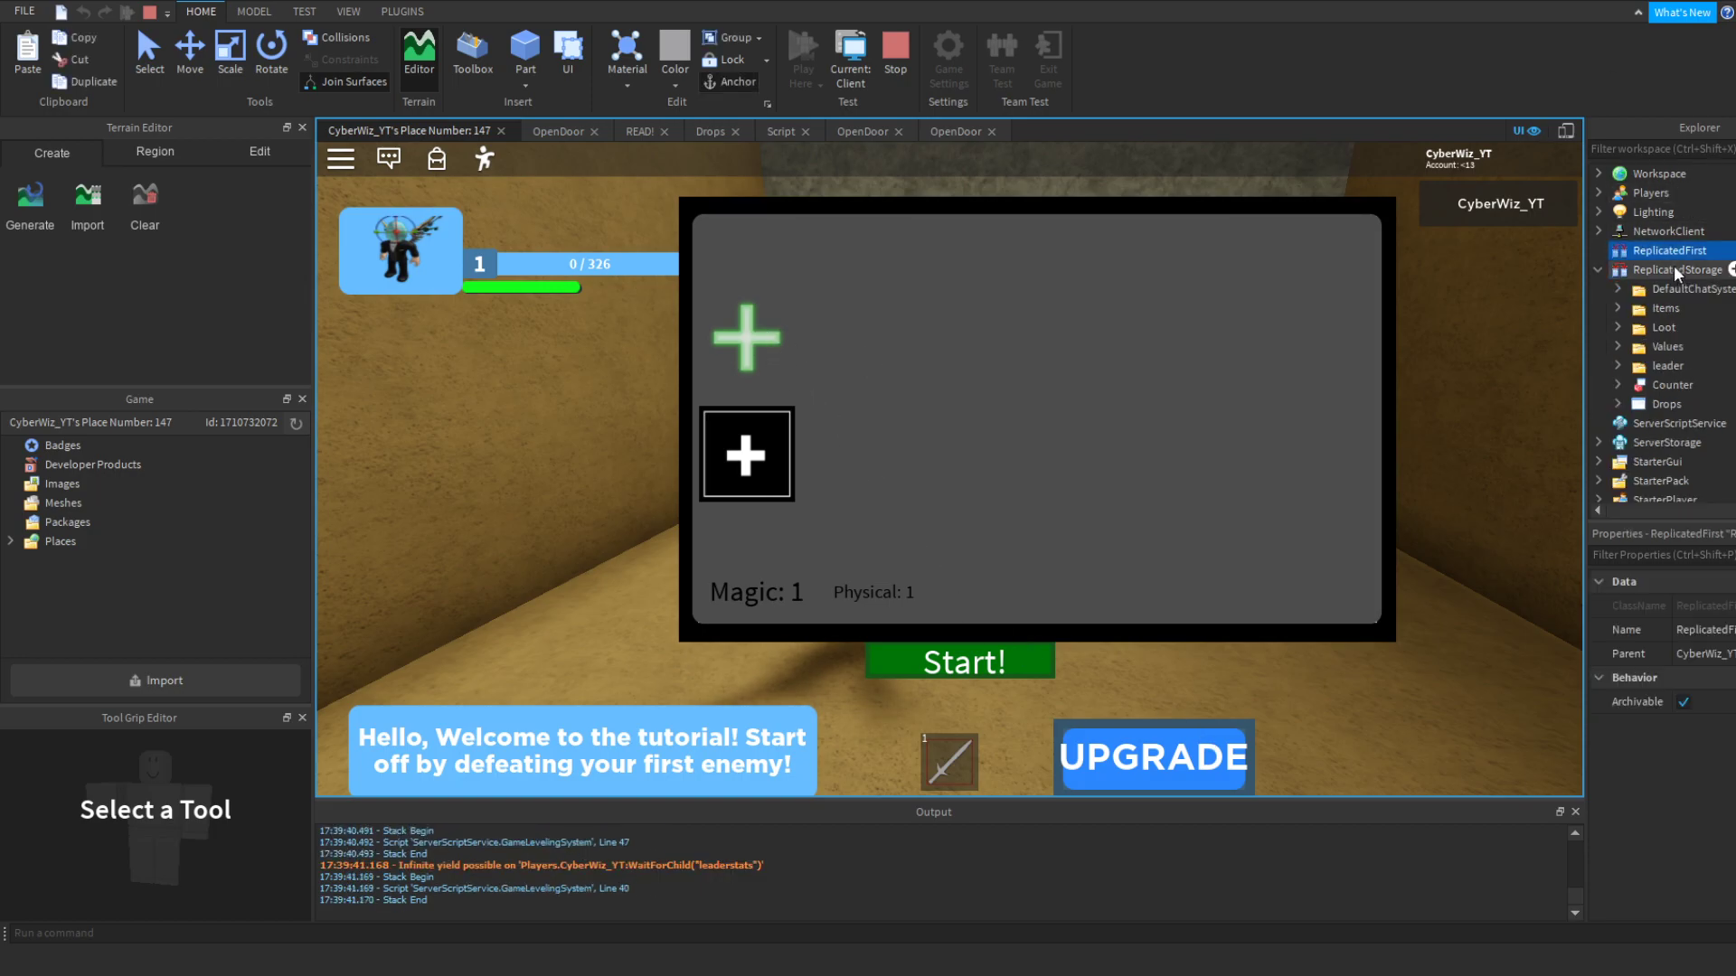
left_click(1674, 269)
left_click(1618, 330)
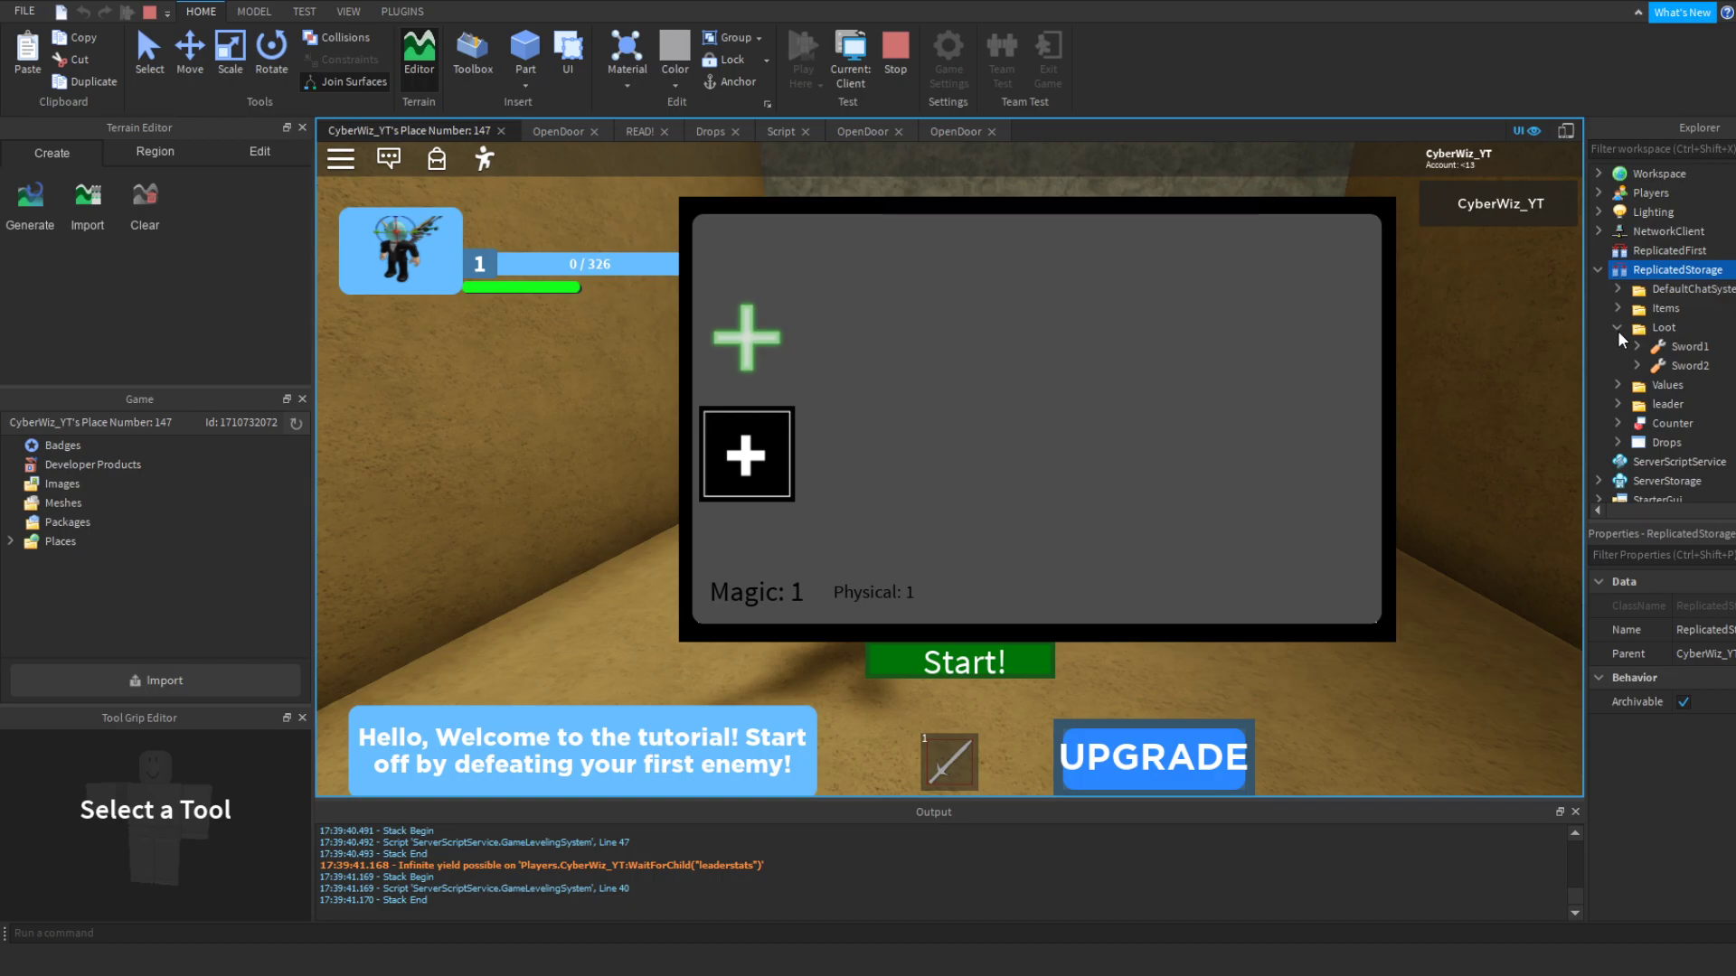
left_click(1618, 330)
left_click(1619, 365)
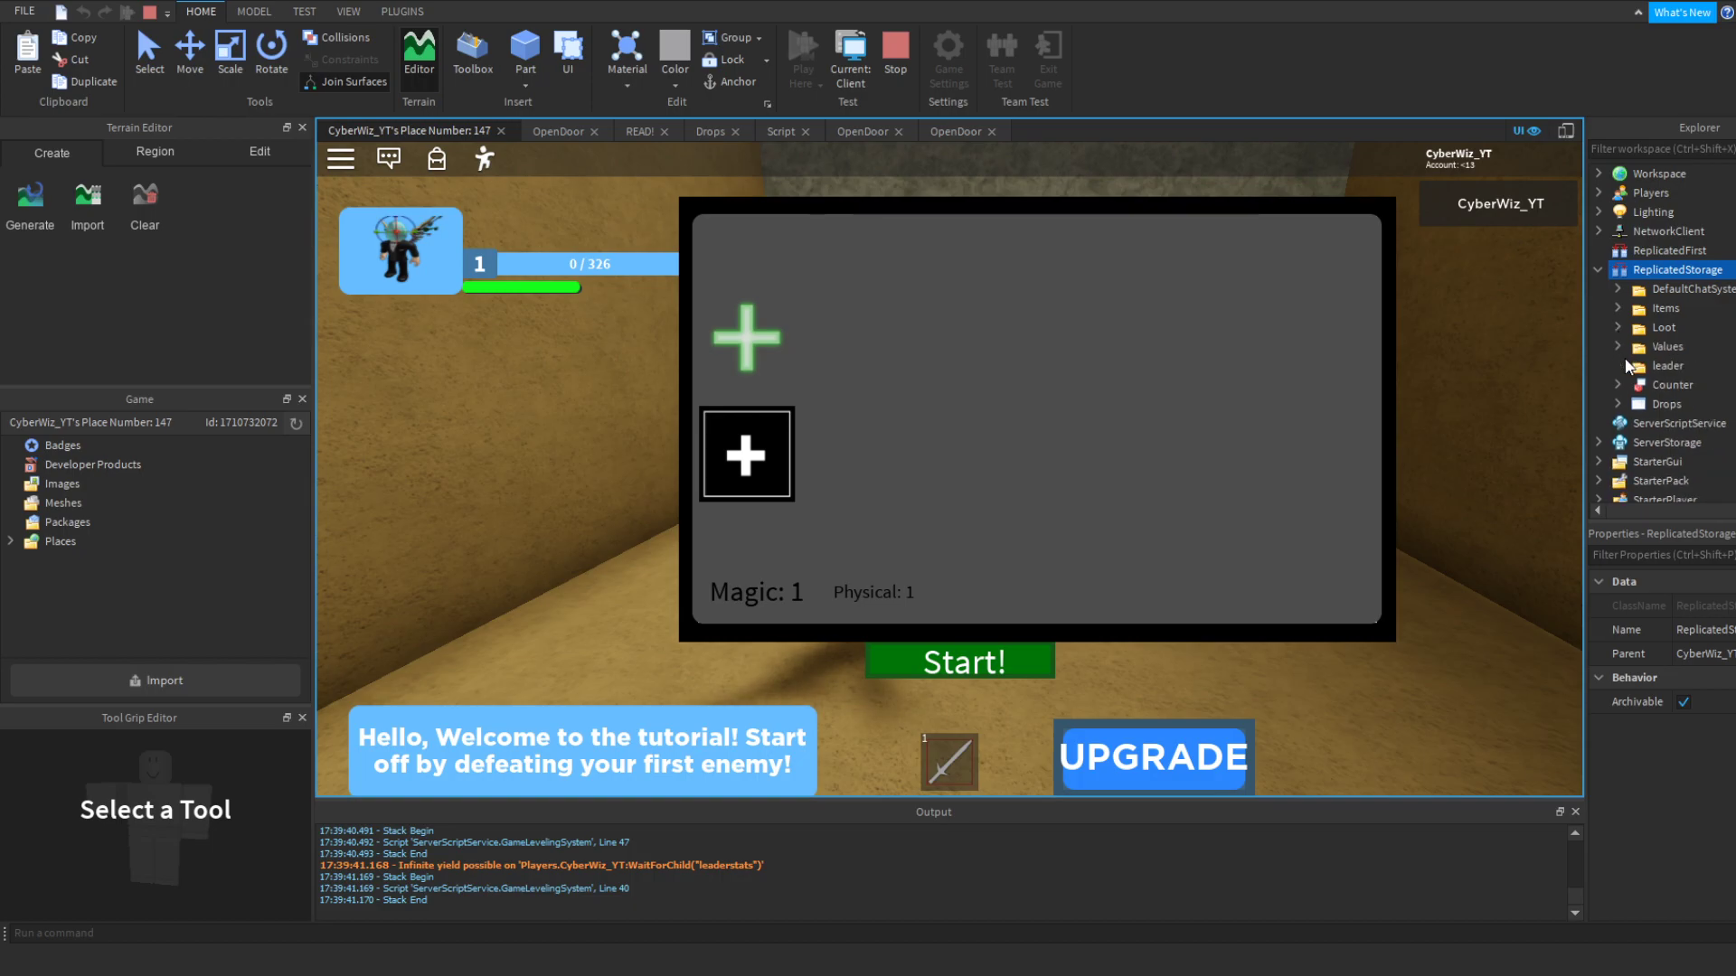
left_click(1661, 381)
left_click(1700, 677)
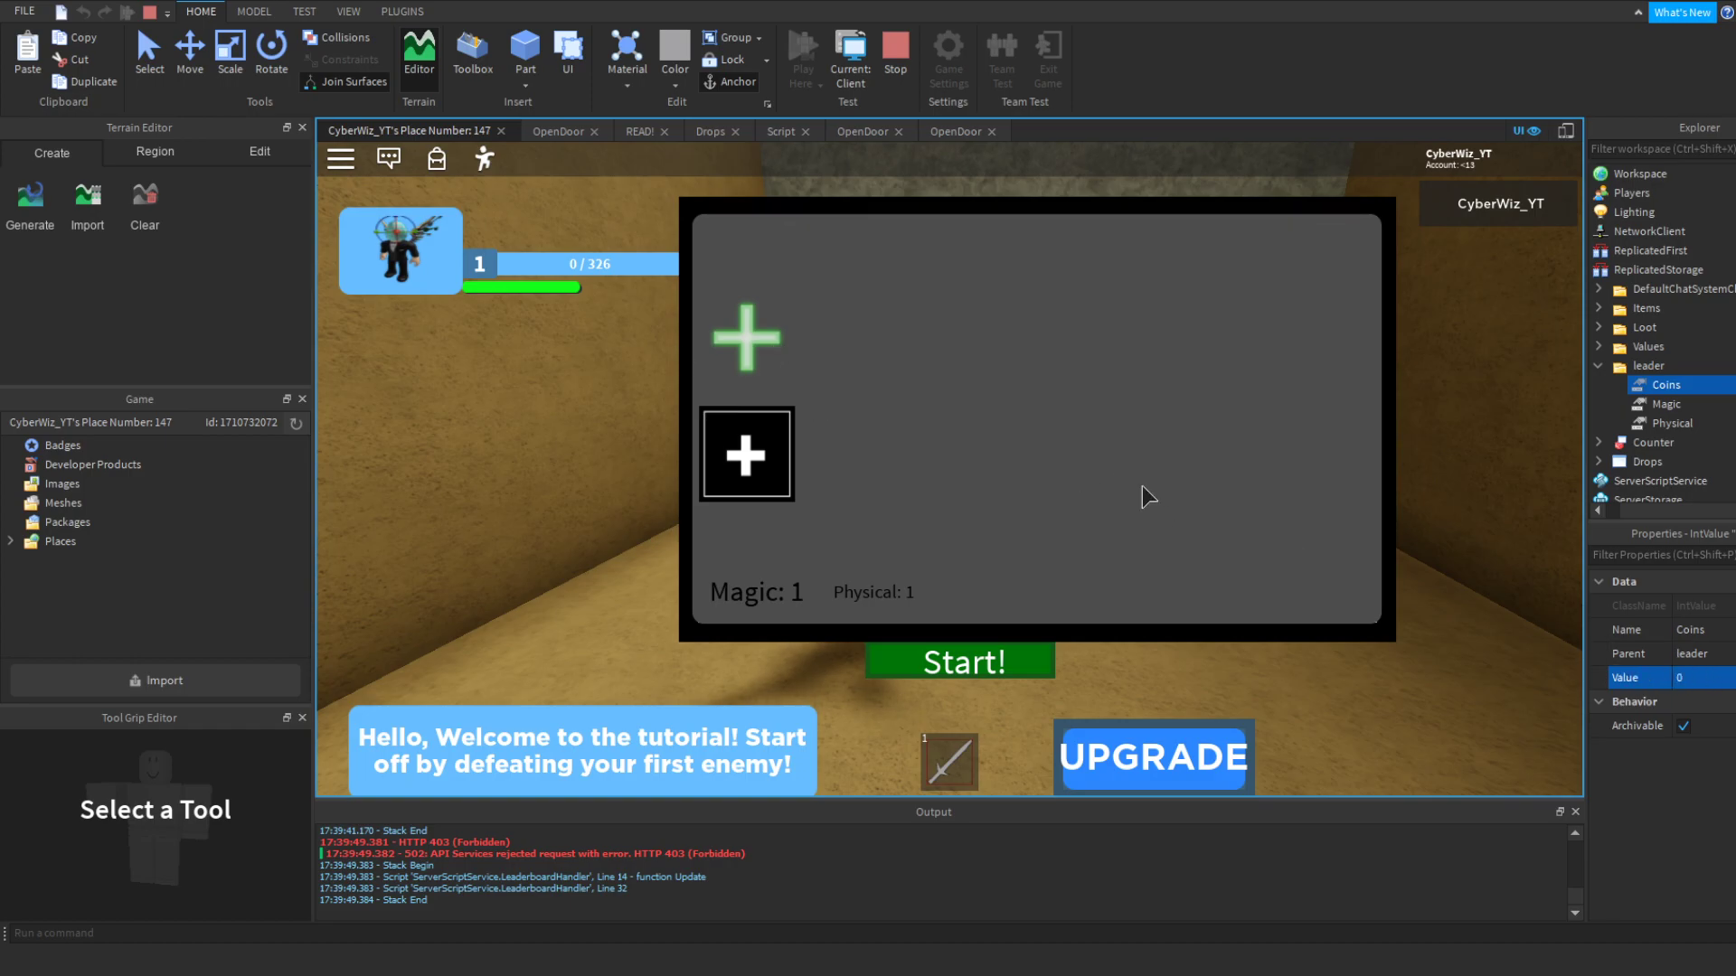
Step: Close the upgrade window, equip the sword to try it out, and stop the playtest
left_click(1126, 760)
key("1")
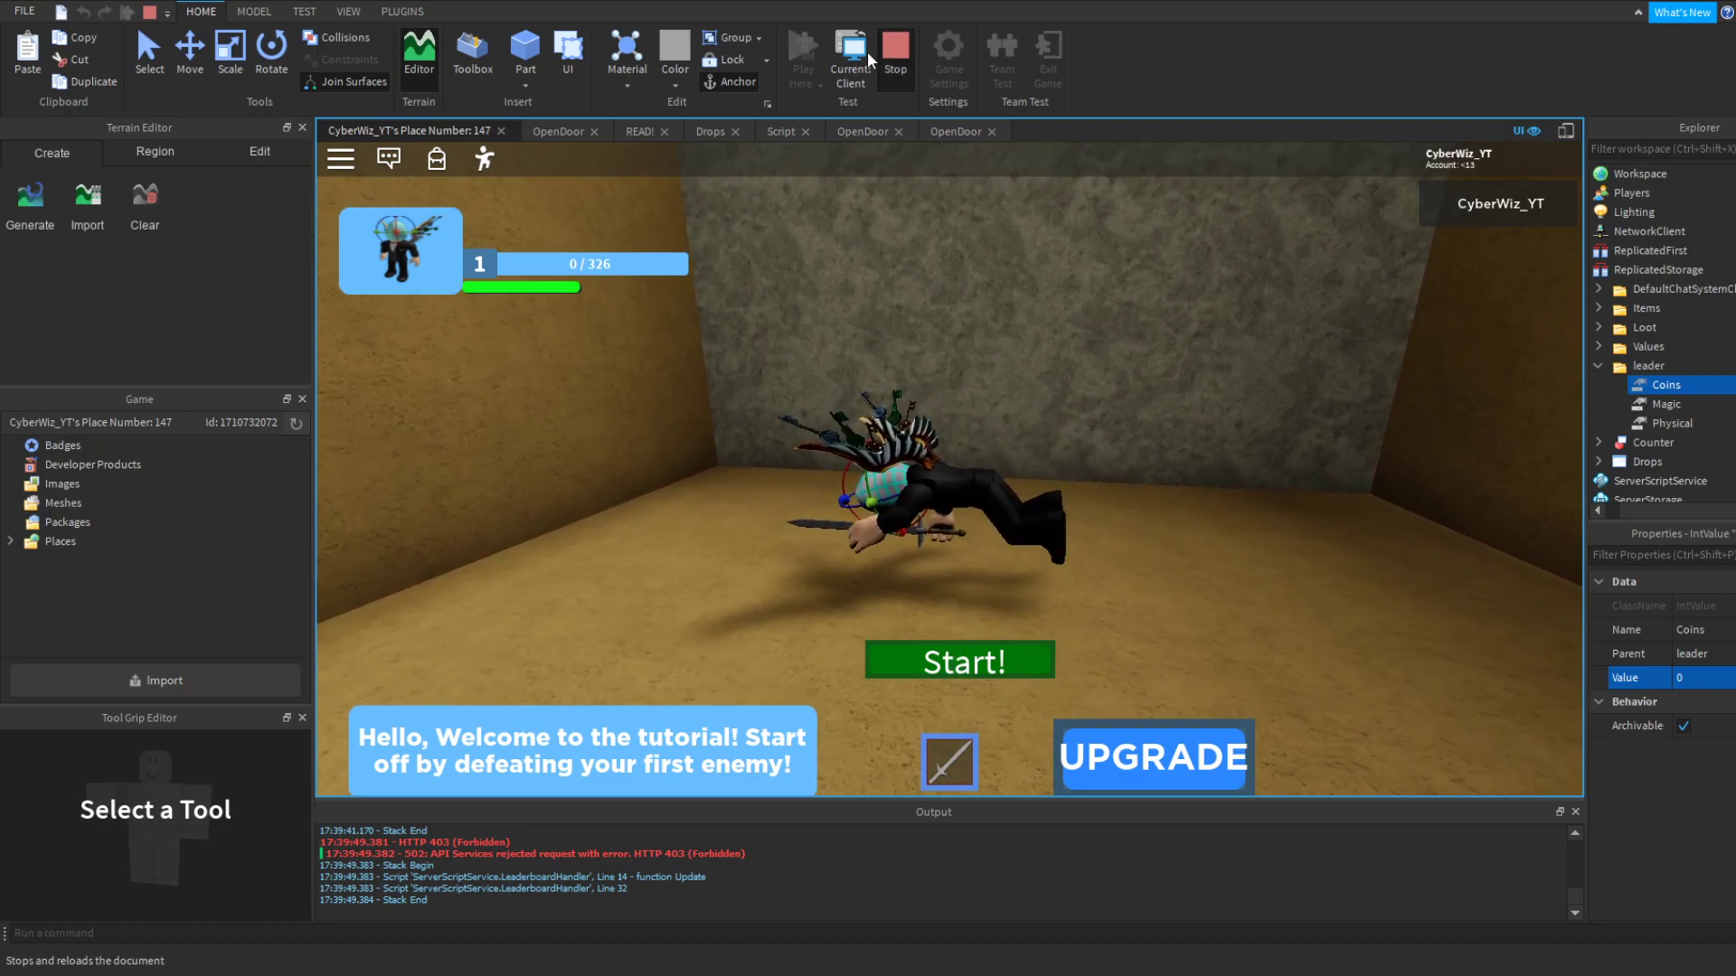
left_click(894, 51)
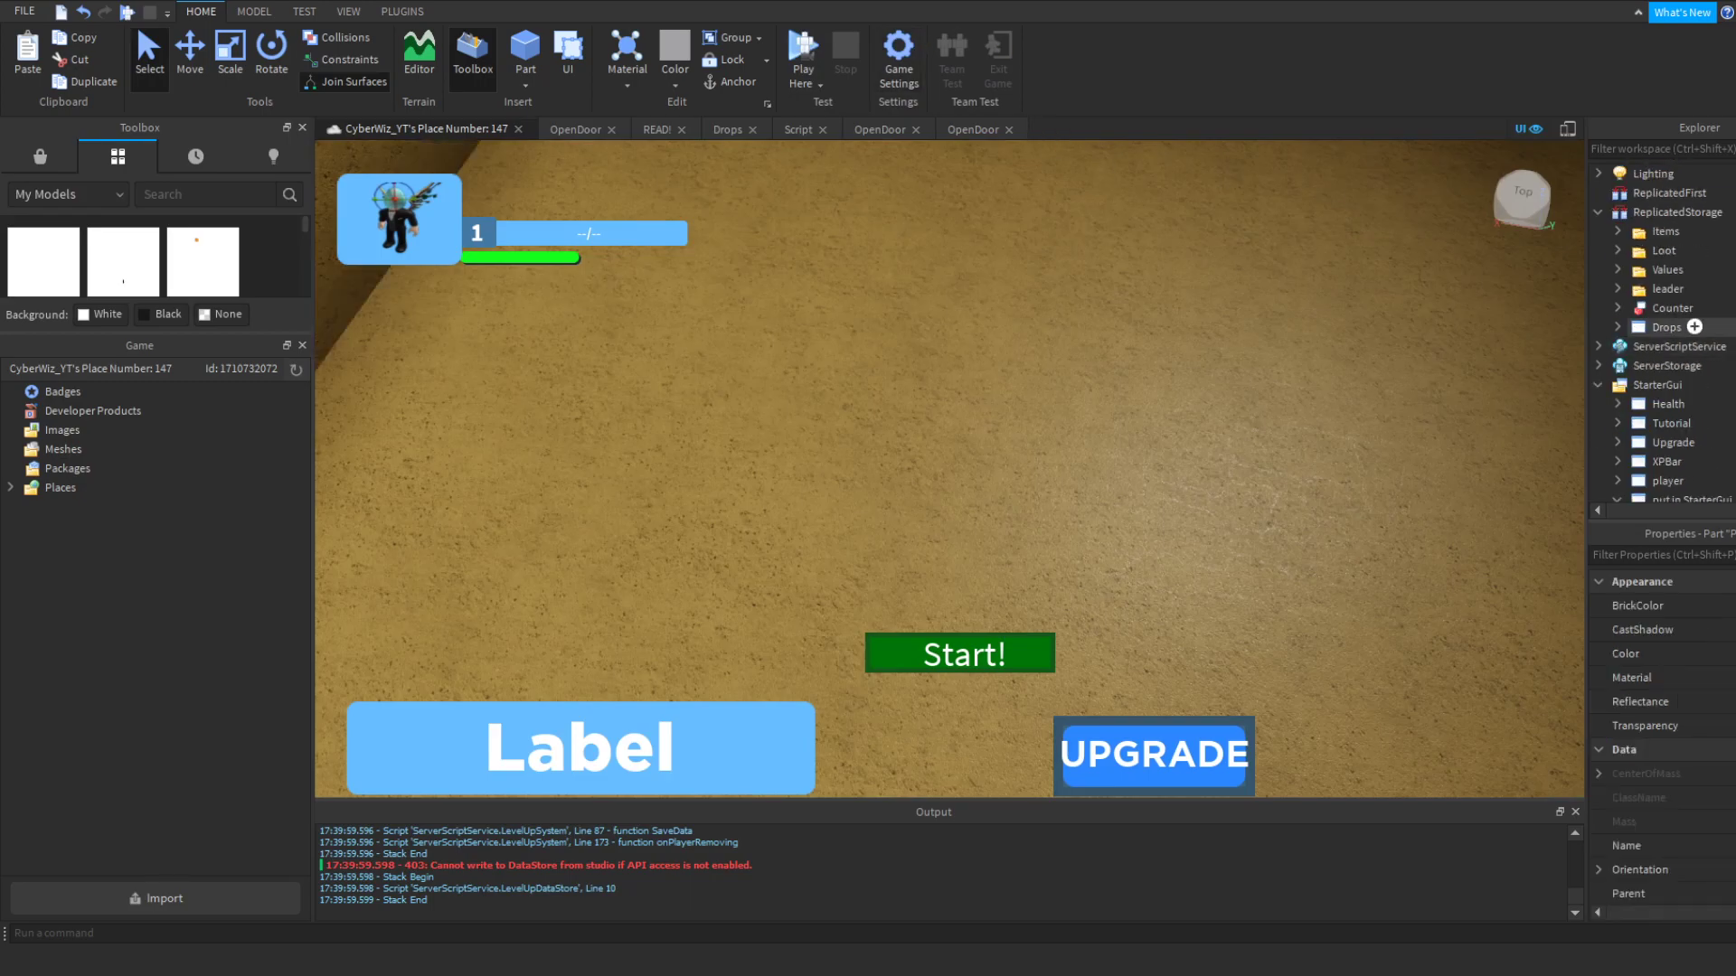
Step: Expand Sword1 in StarterPack and look through the values, scripts and parts it contains
left_click(1659, 384)
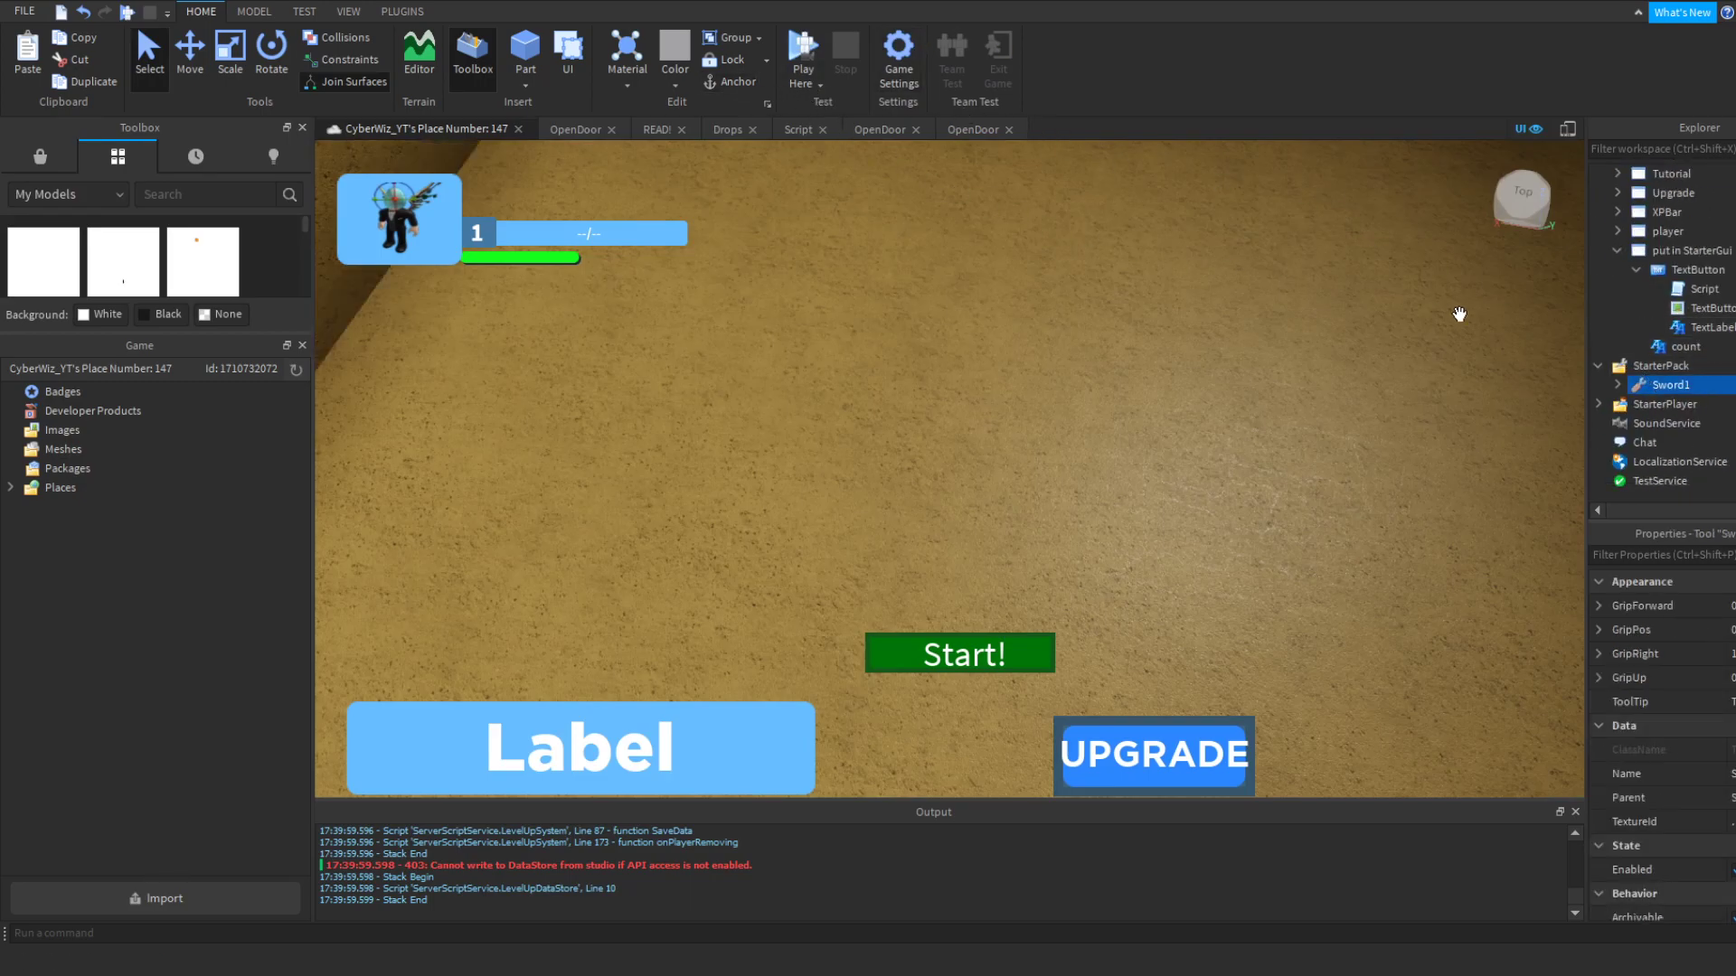
left_click(1617, 385)
scroll(1689, 400, "down", 5)
left_click(1666, 381)
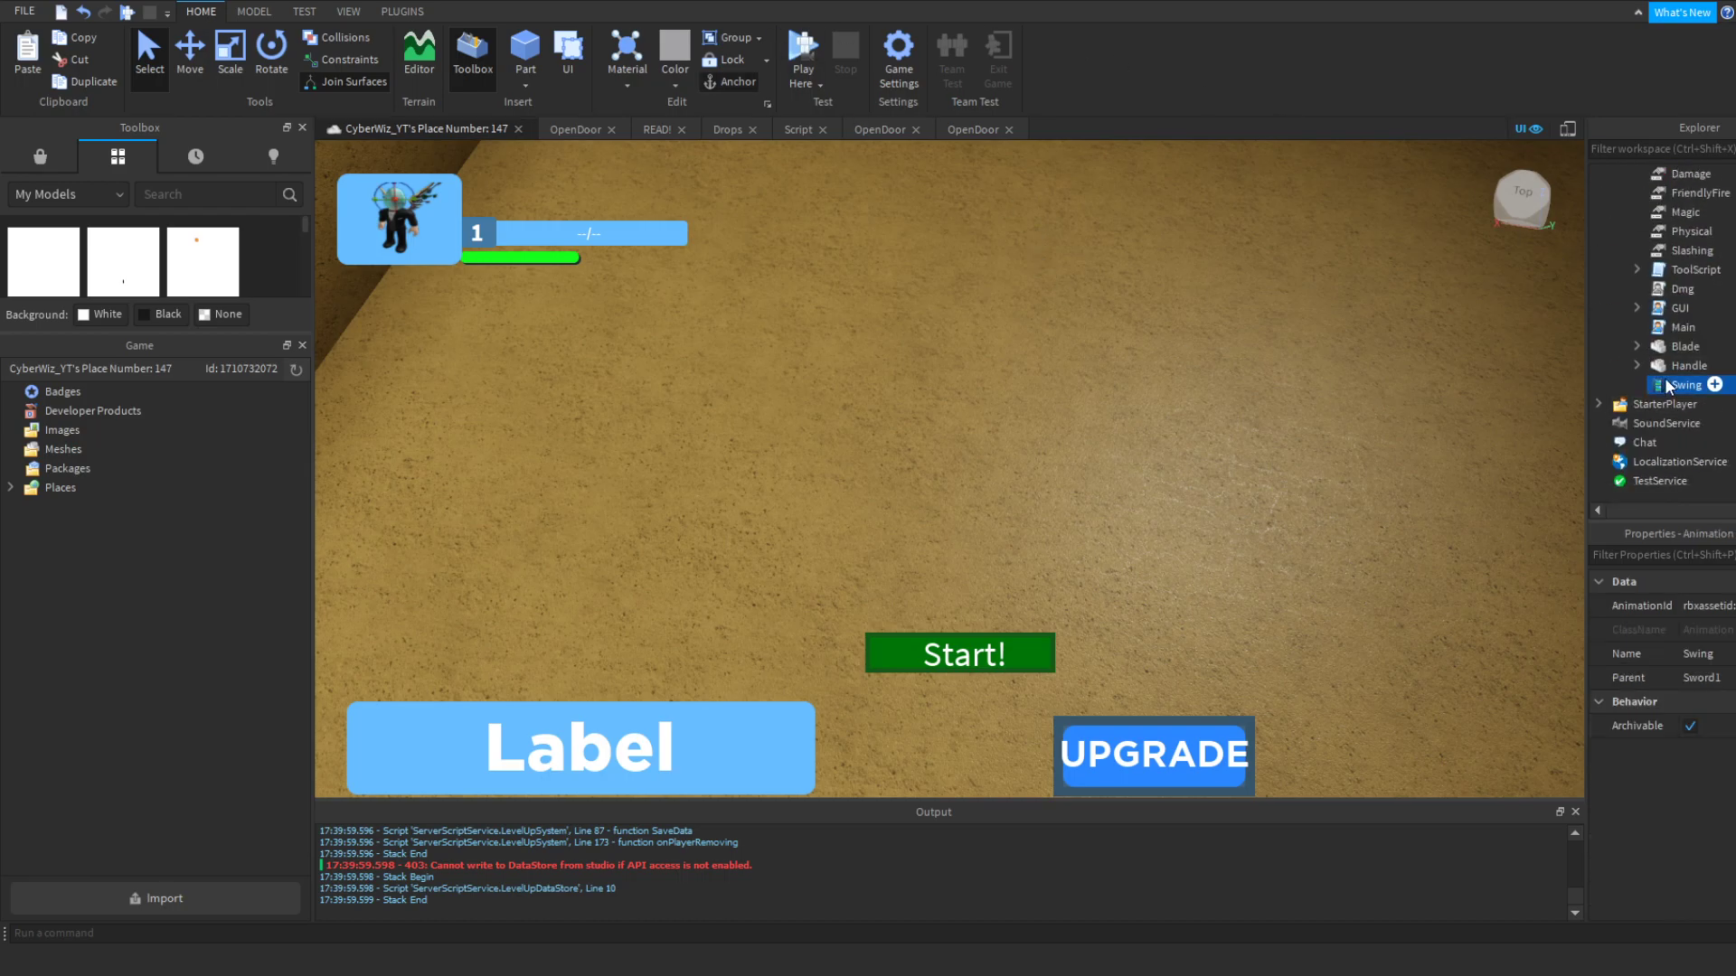
Step: Look through the contents of Sword1 in StarterPack again and select its Blade part
scroll(1668, 371, "up", 3)
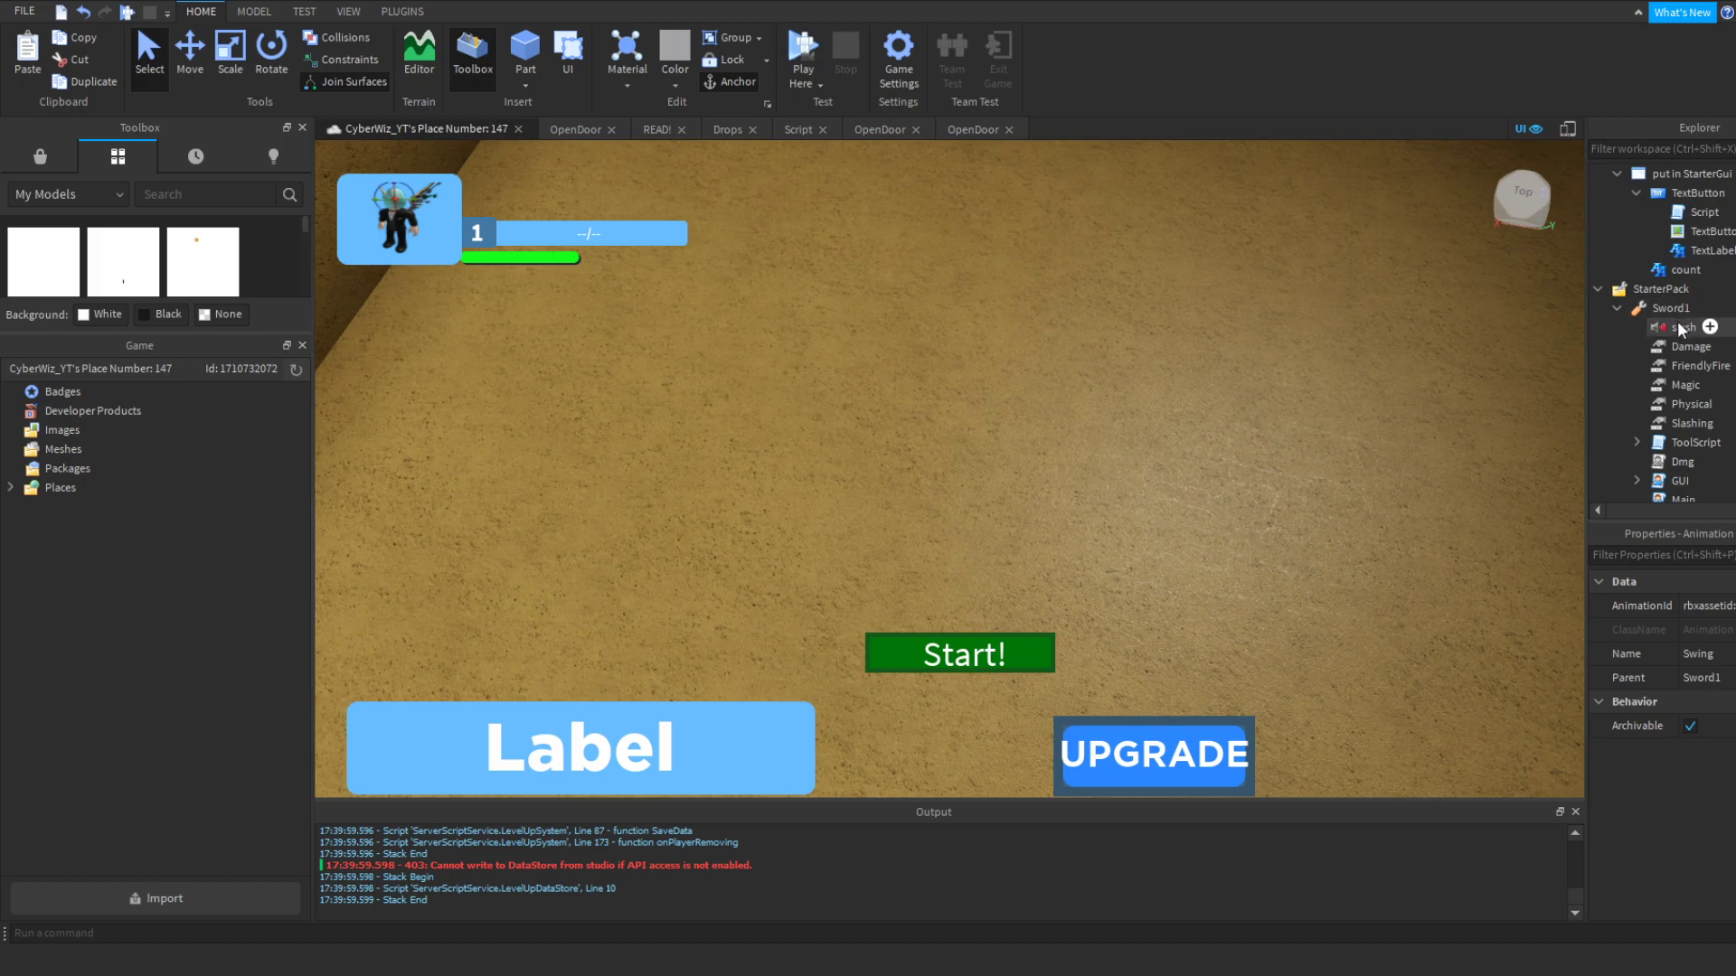
scroll(1678, 328, "down", 3)
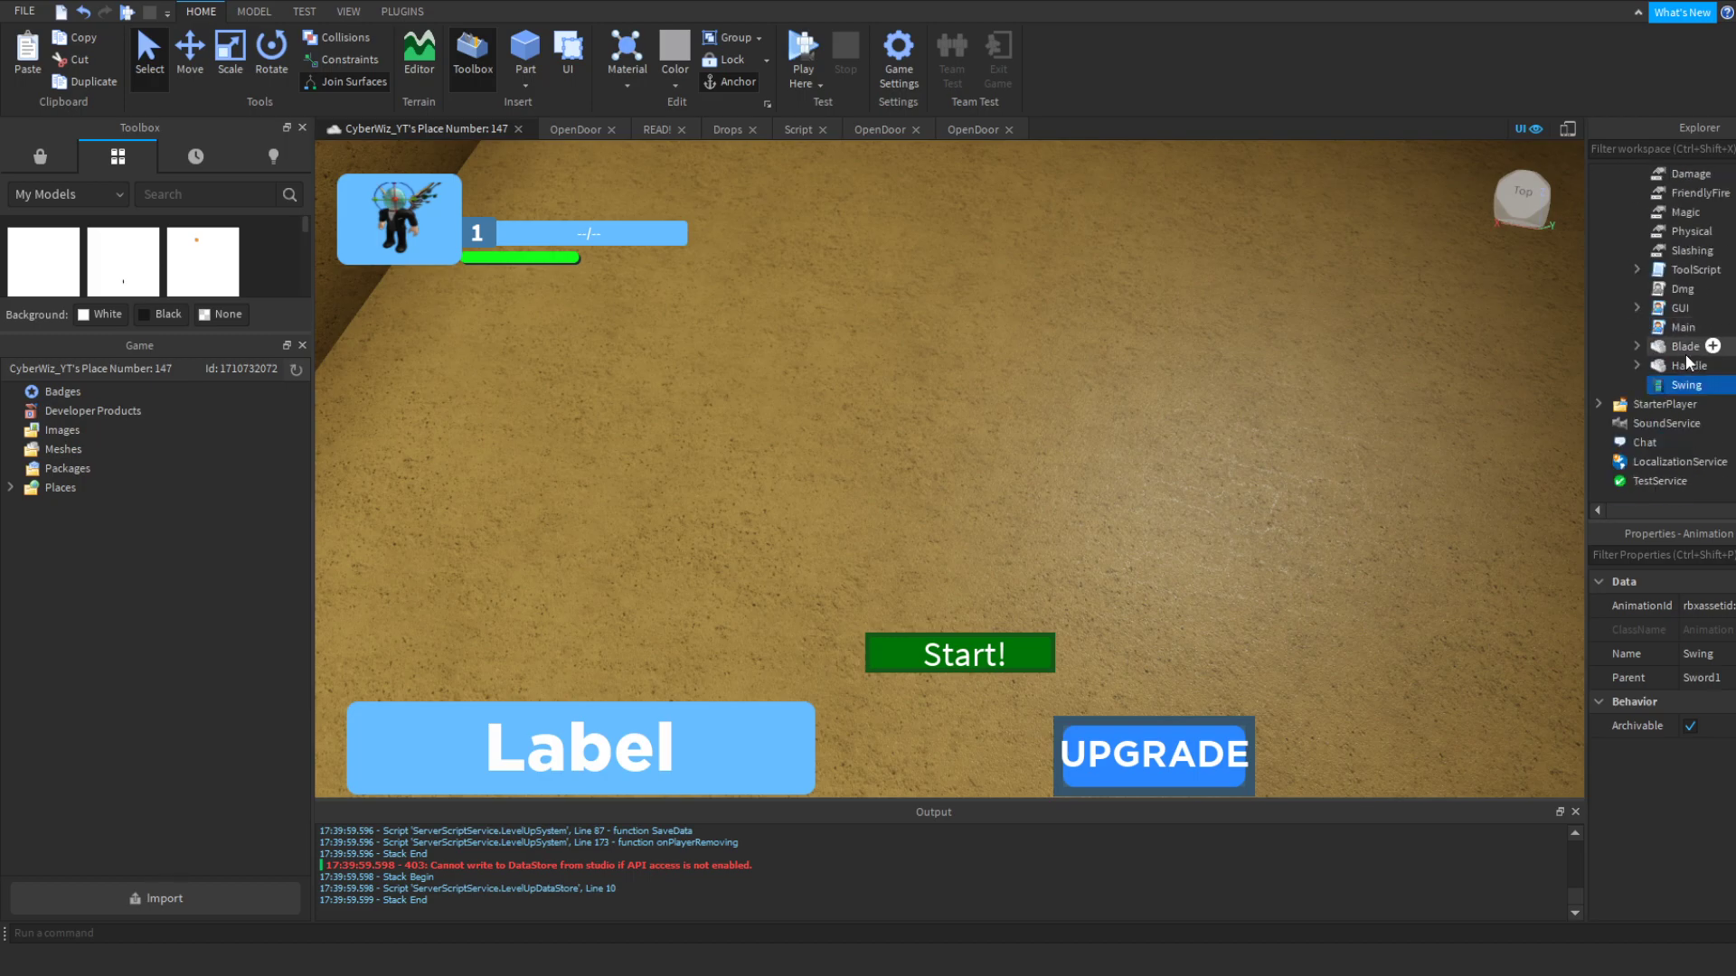
left_click(1685, 353)
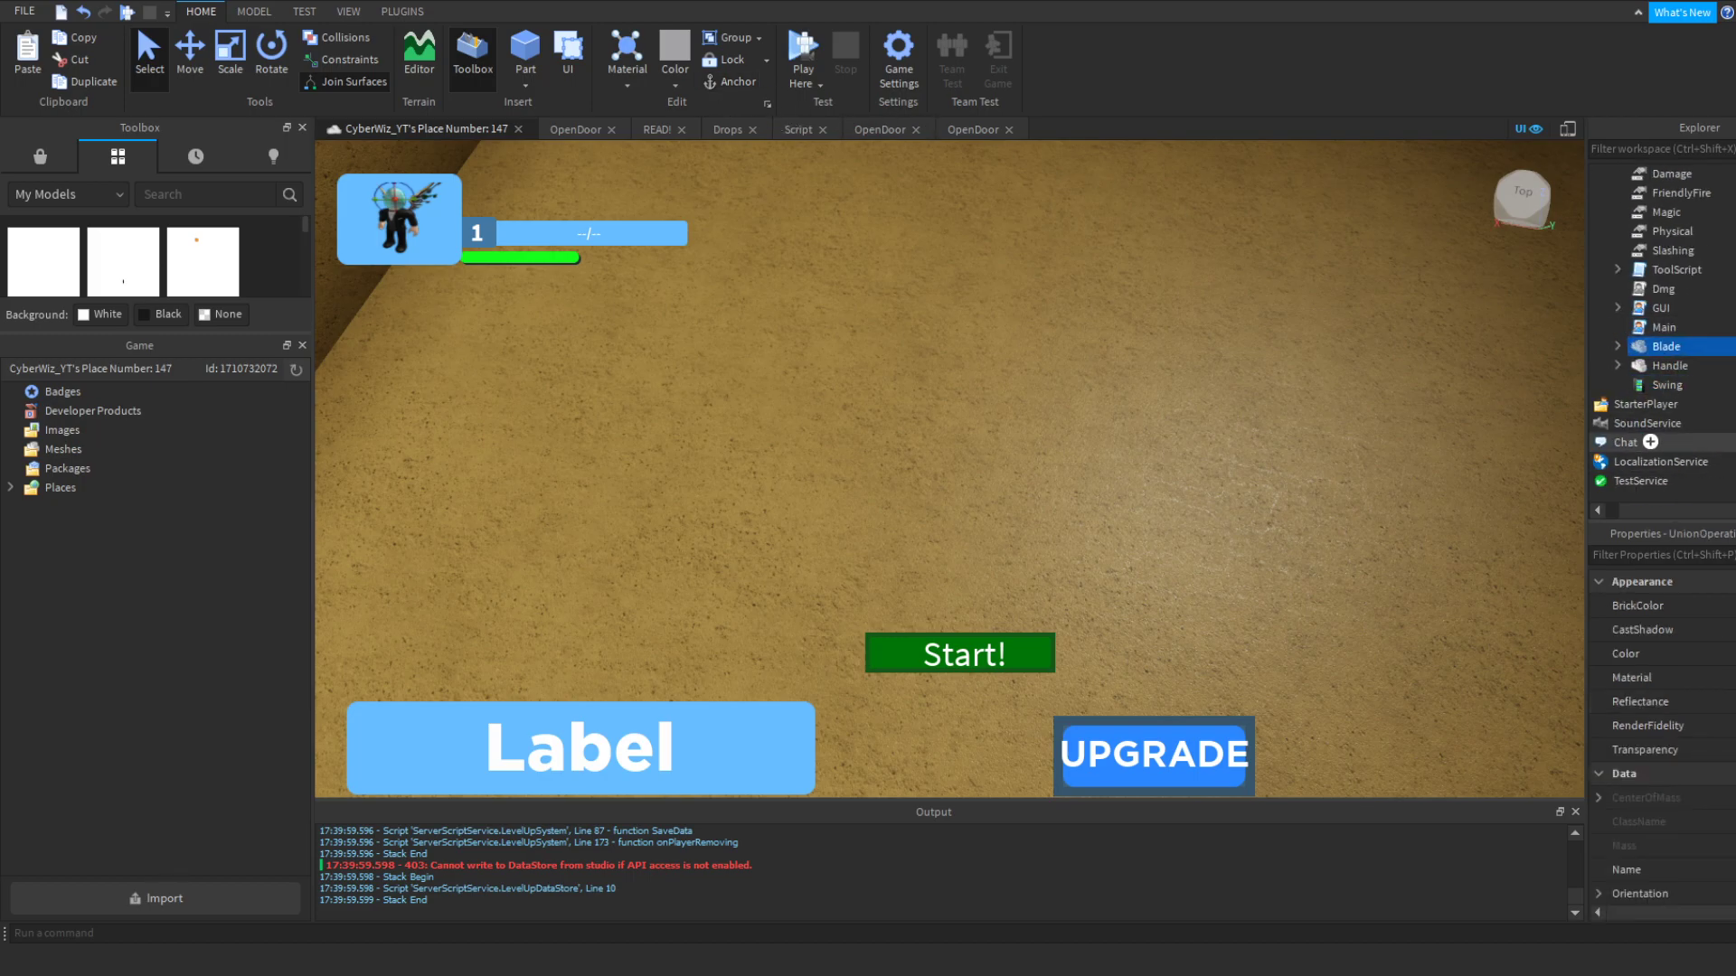
Step: Start a playtest, activate the Start! button in the game, and try equipping and unequipping the sword
left_click(816, 45)
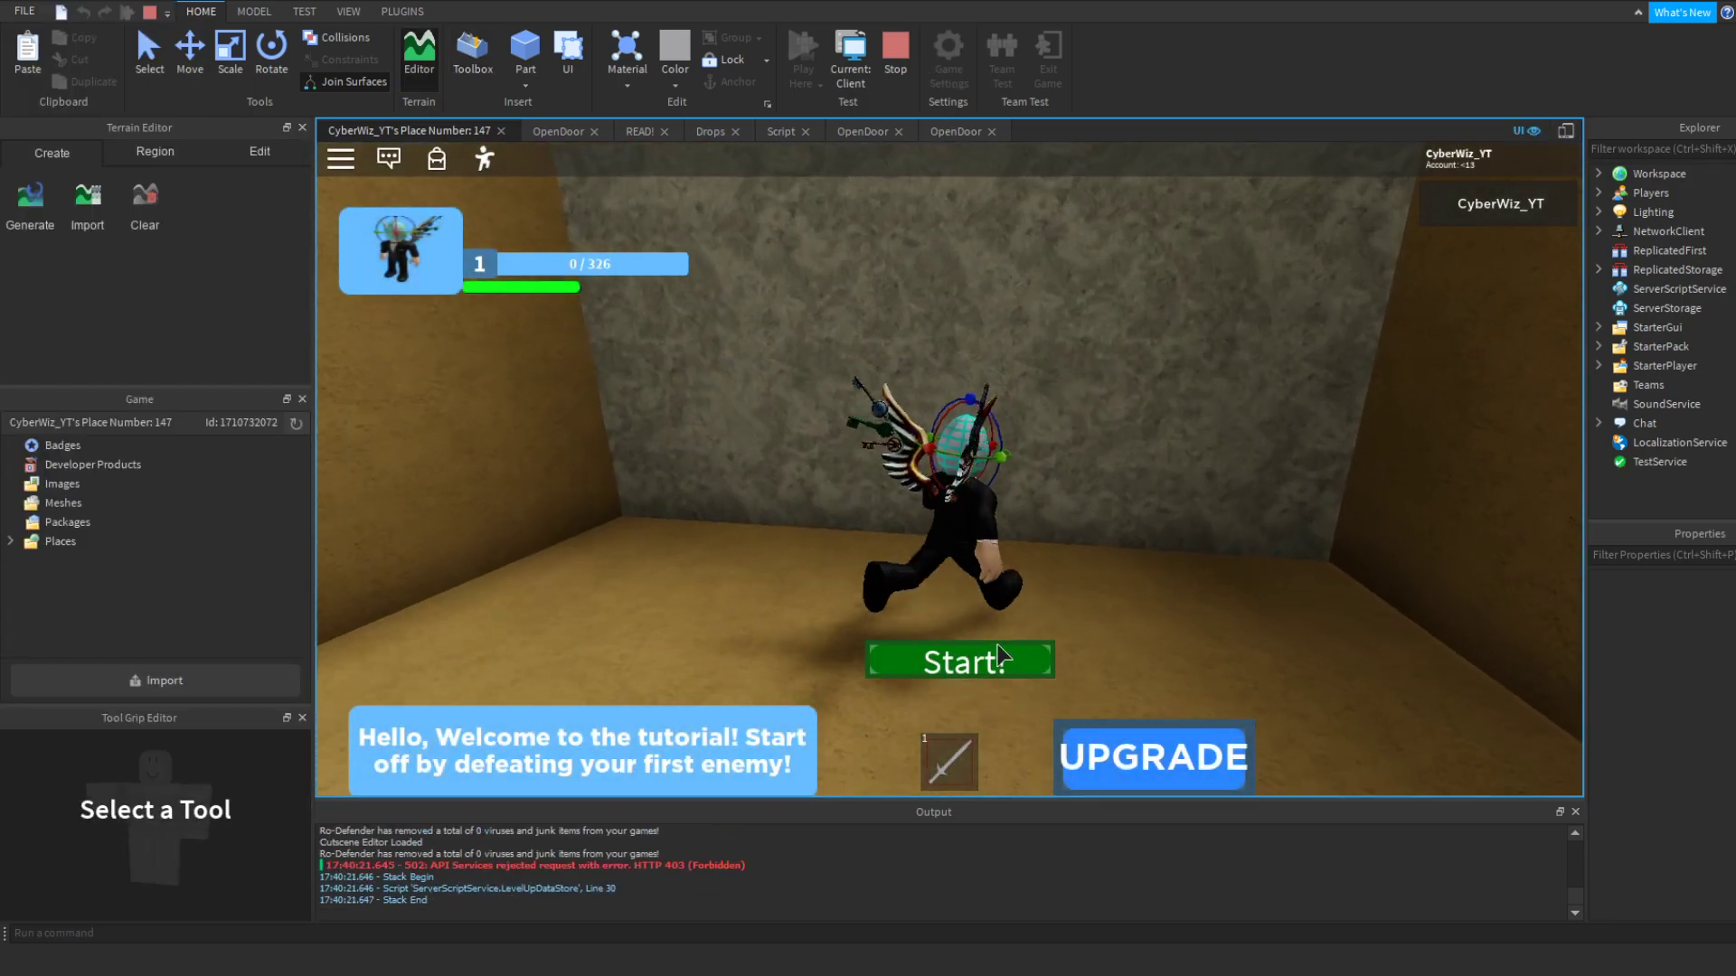
left_click(1000, 644)
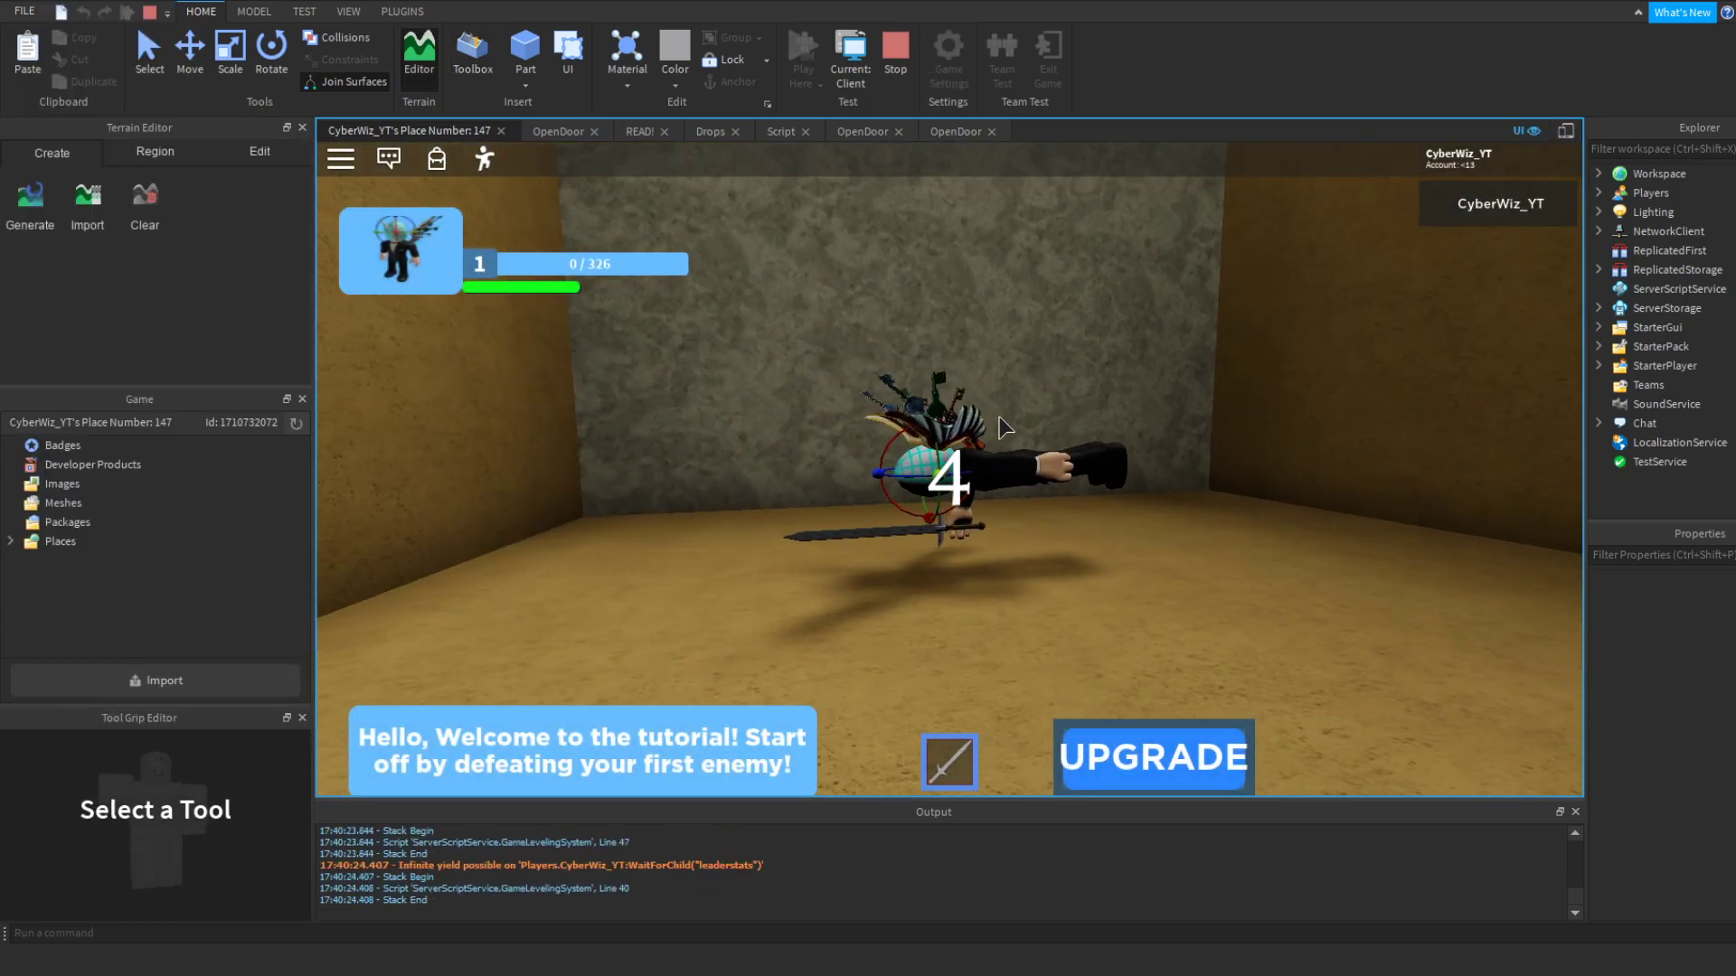
key("1")
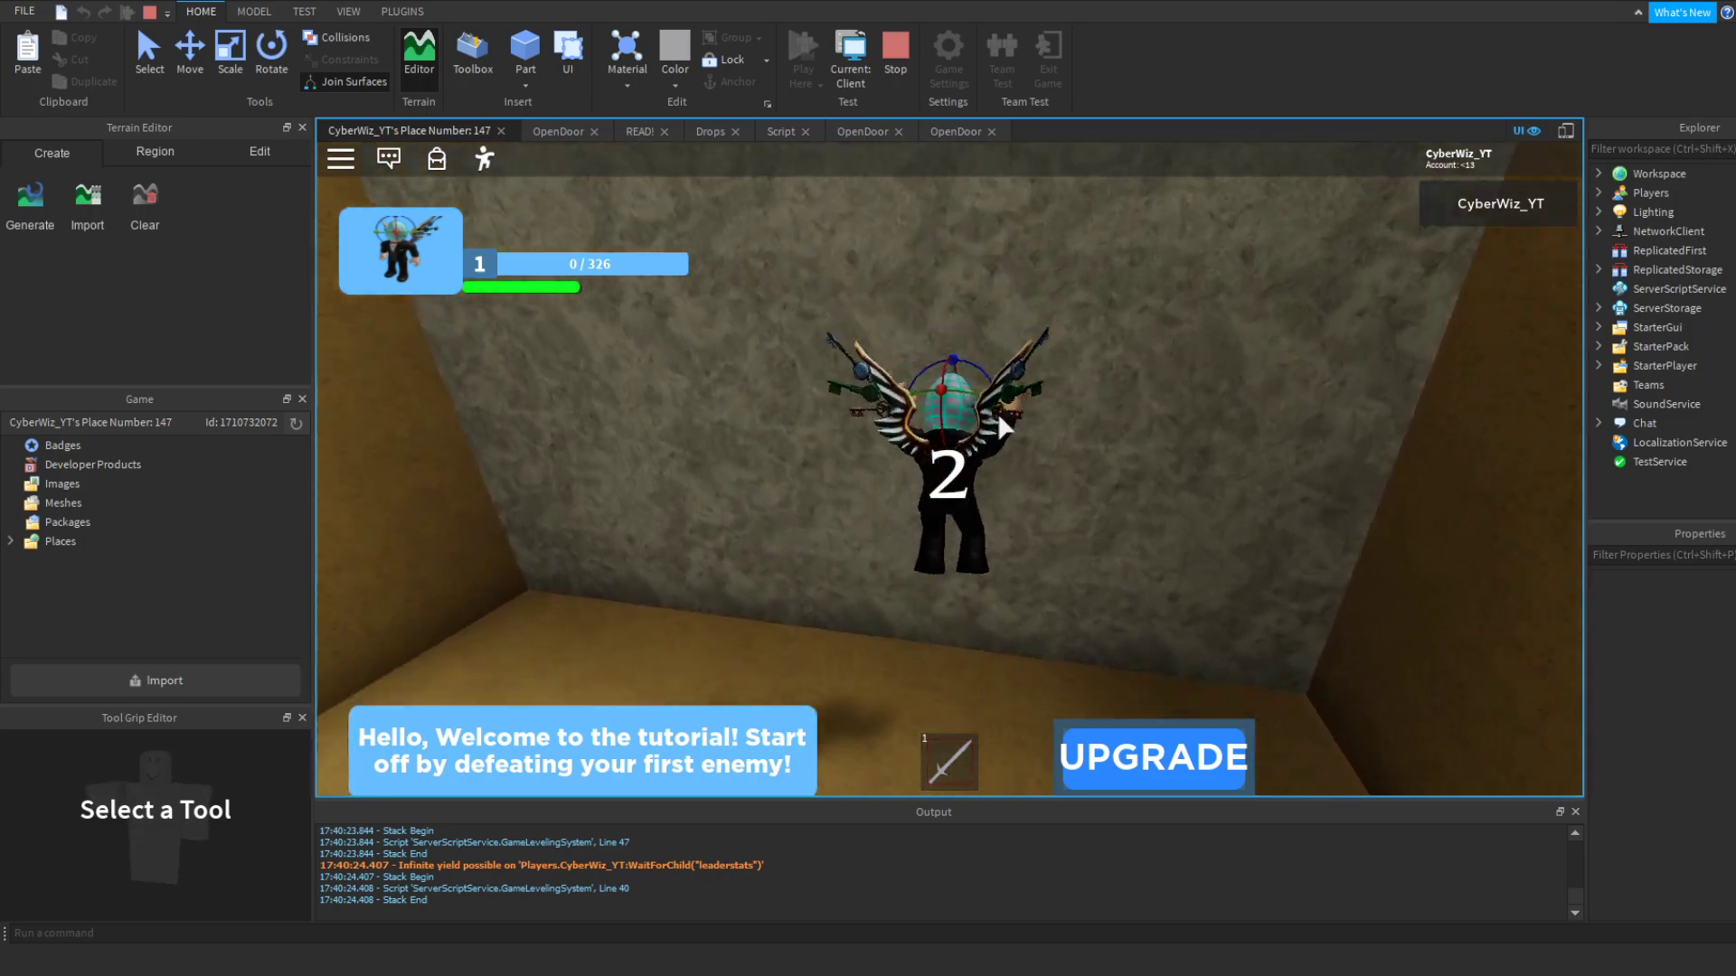
key("1")
key("1")
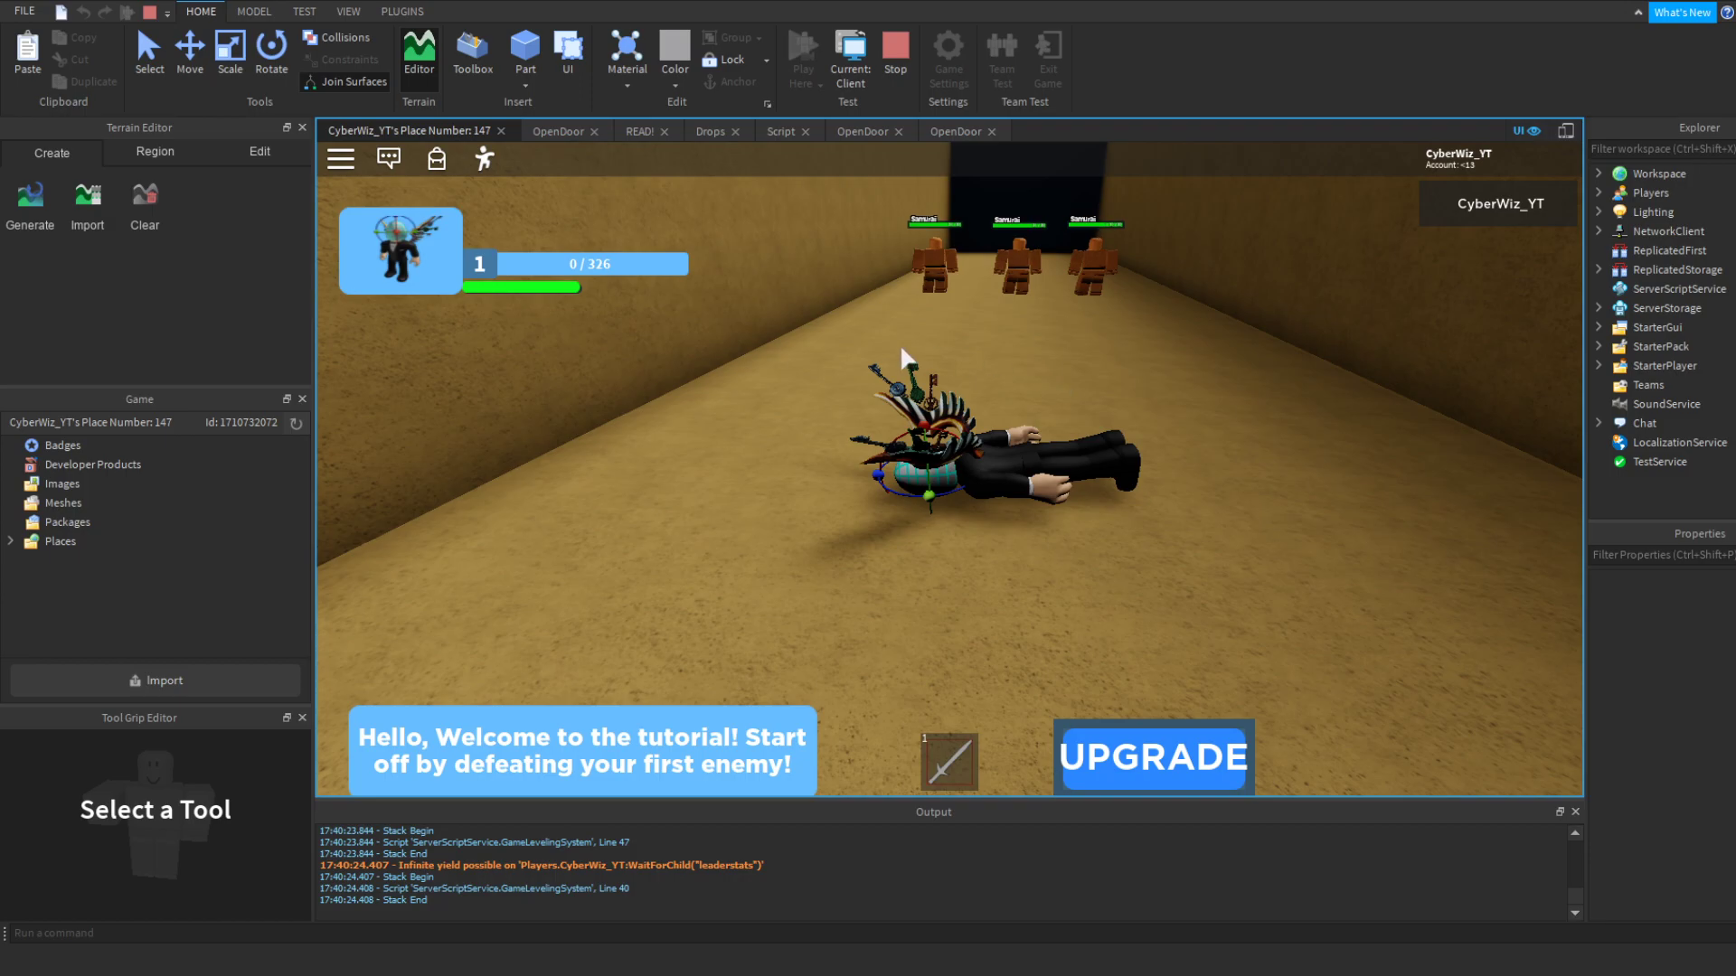
Step: Walk the character towards the Samurai enemies, toggle the sword again, and stop the playtest
key("w")
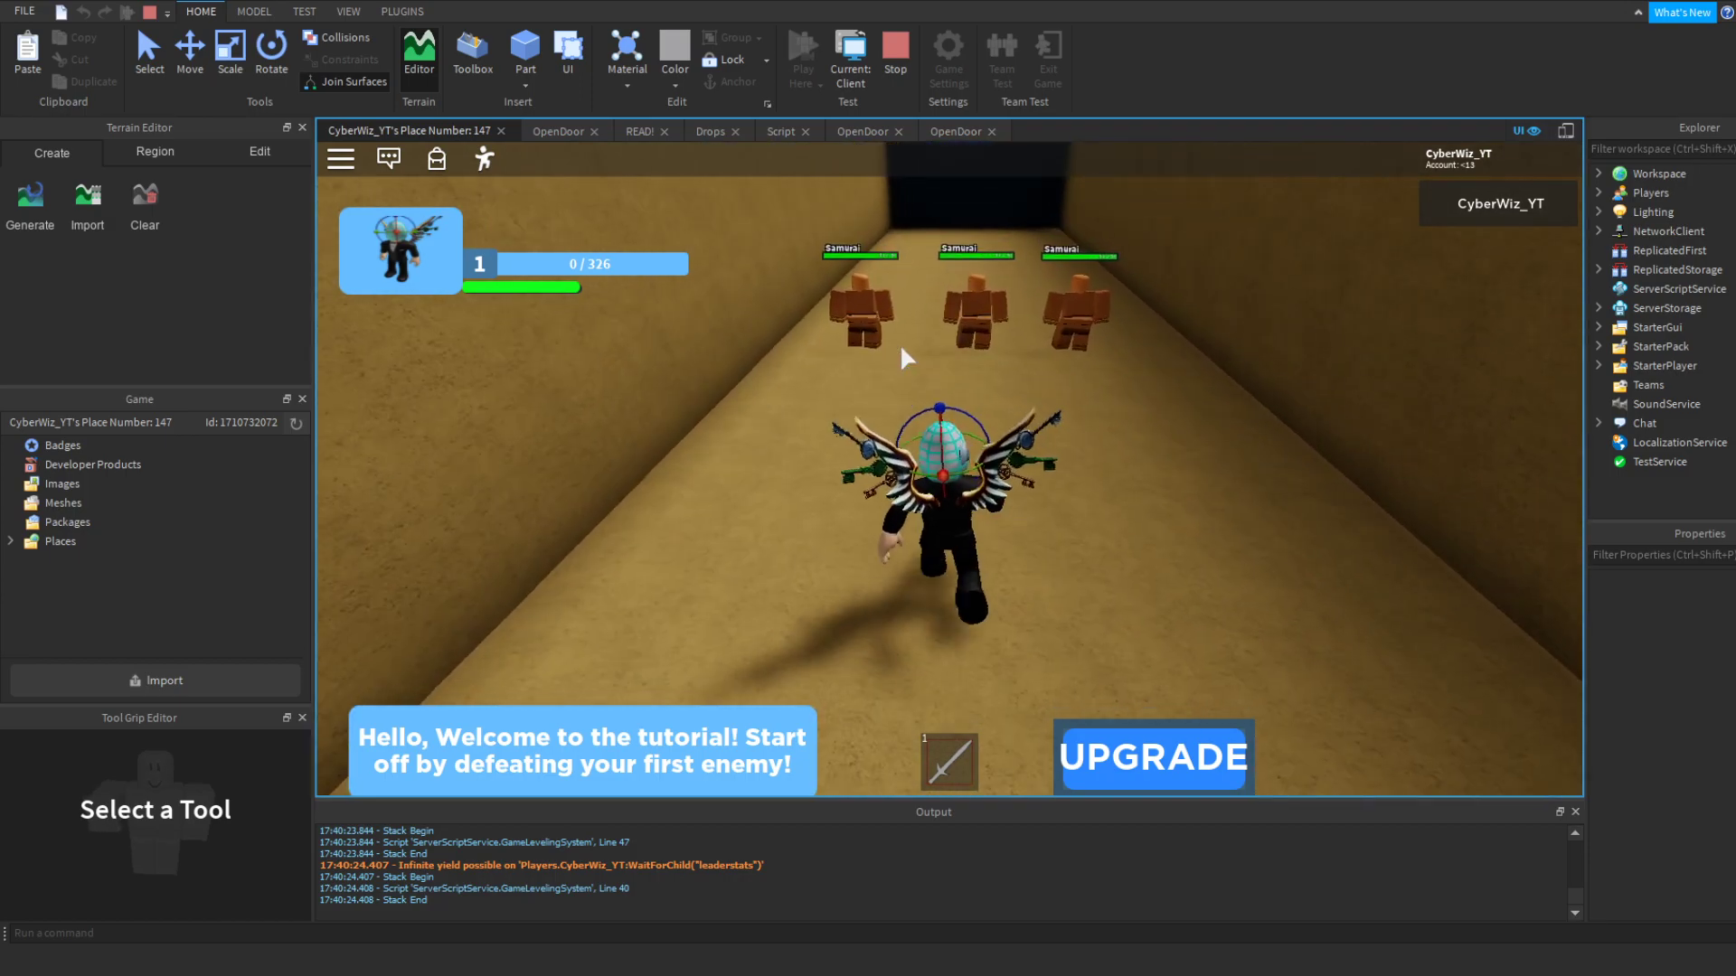
key("1")
key("1")
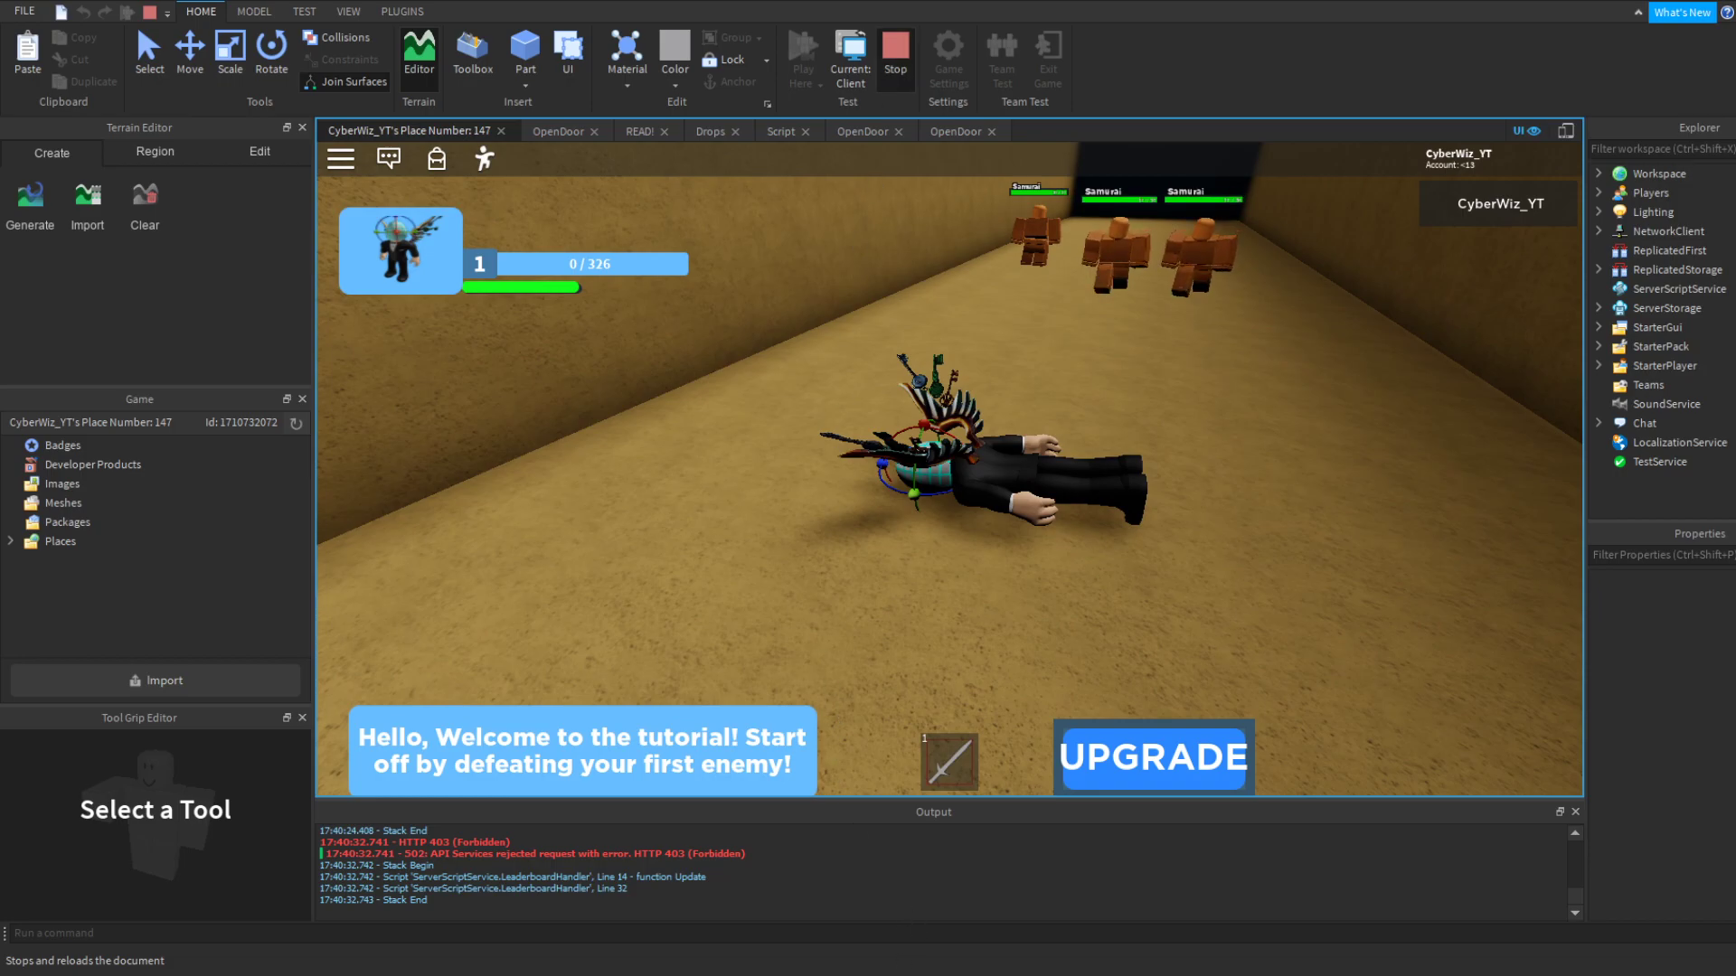
left_click(895, 49)
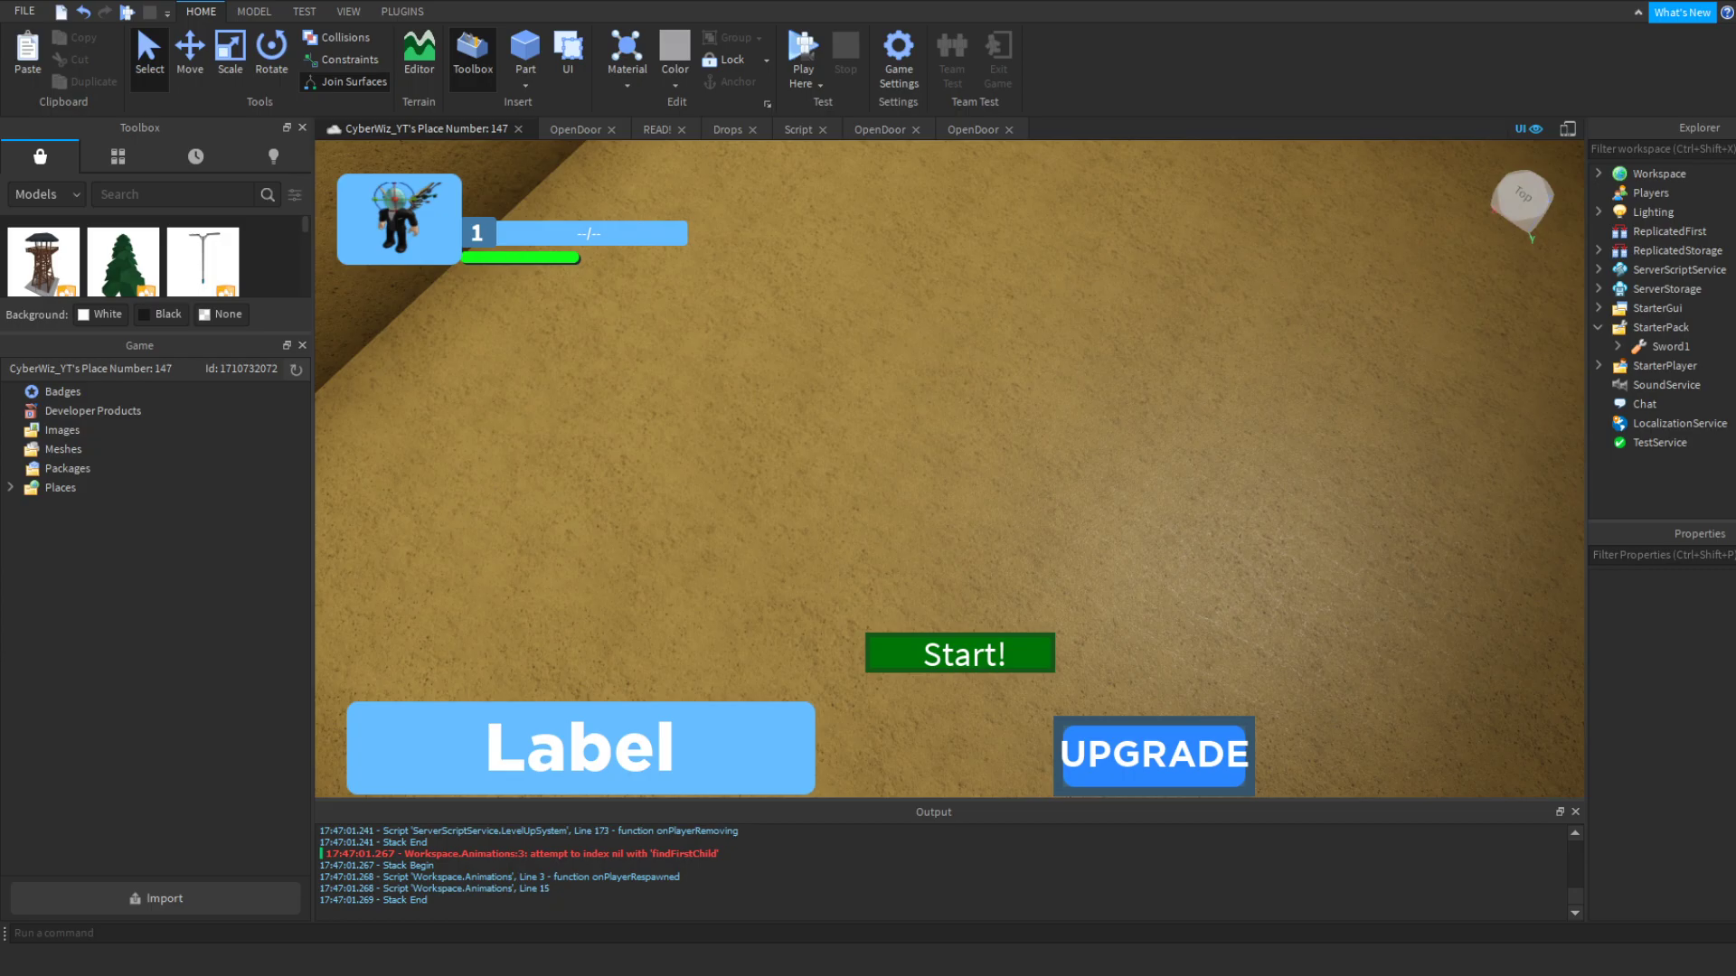
Step: Start a new playtest of the game
right_click_drag(1000, 464, 995, 491)
key("w")
key("w")
right_click_drag(1126, 444, 1108, 466)
left_click(801, 49)
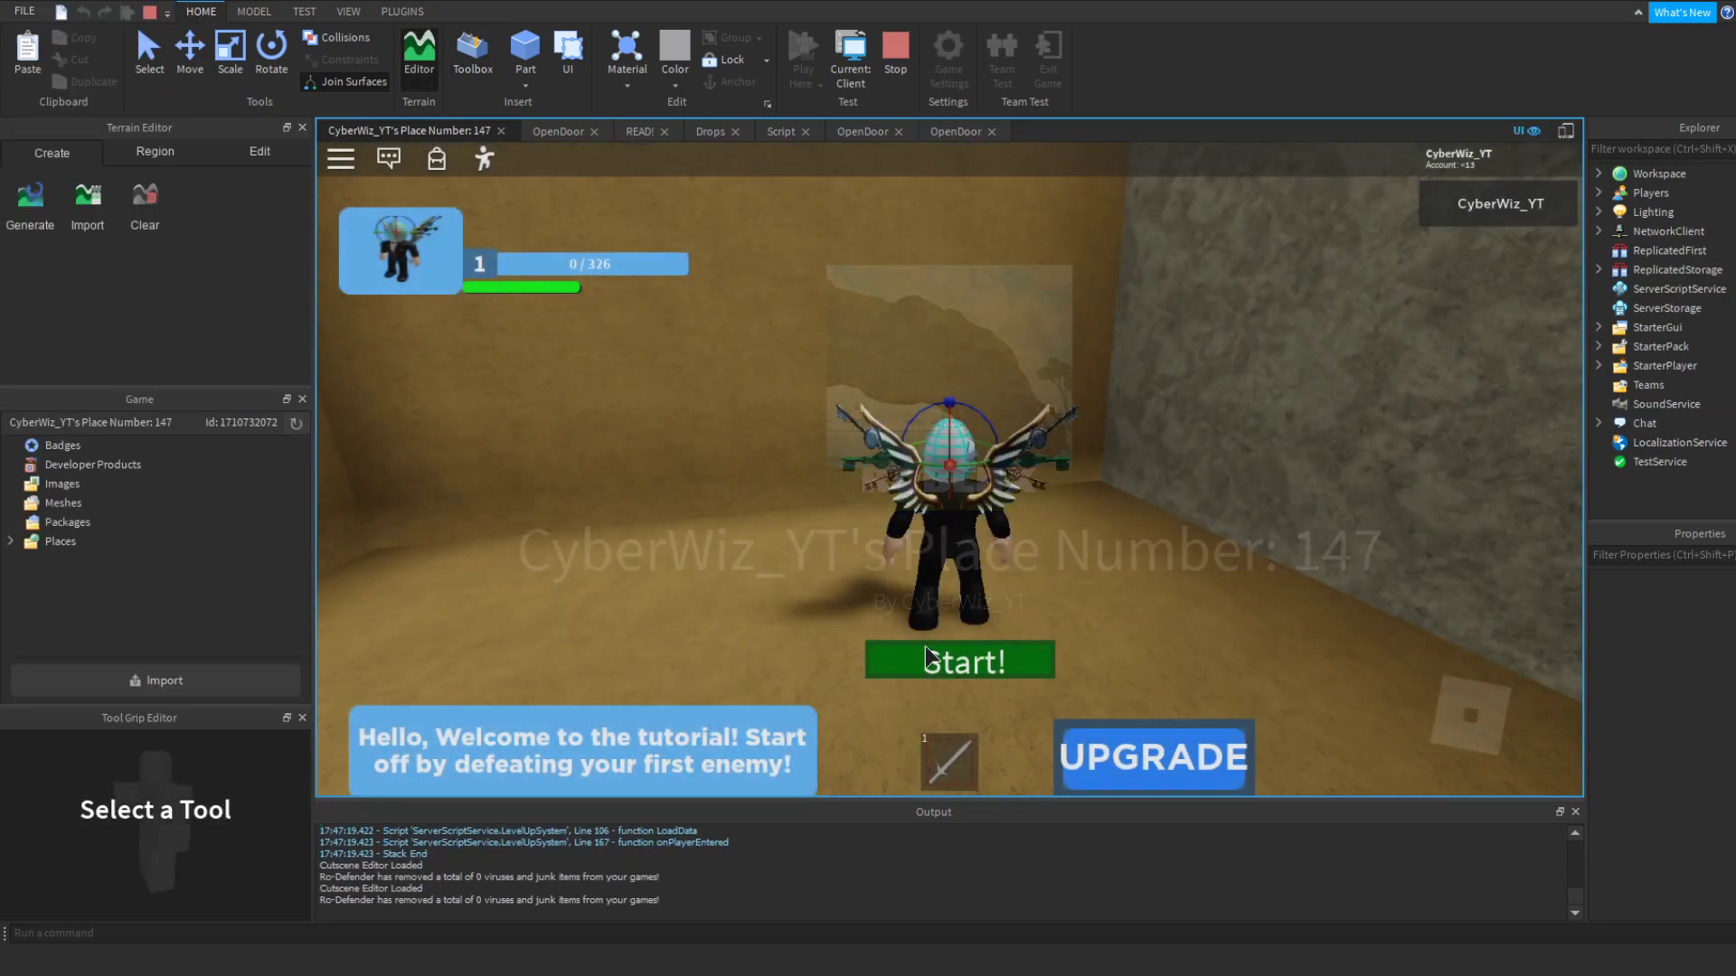
Step: Move the character aside, then open the sword upgrade window to check it and close it again
key("d")
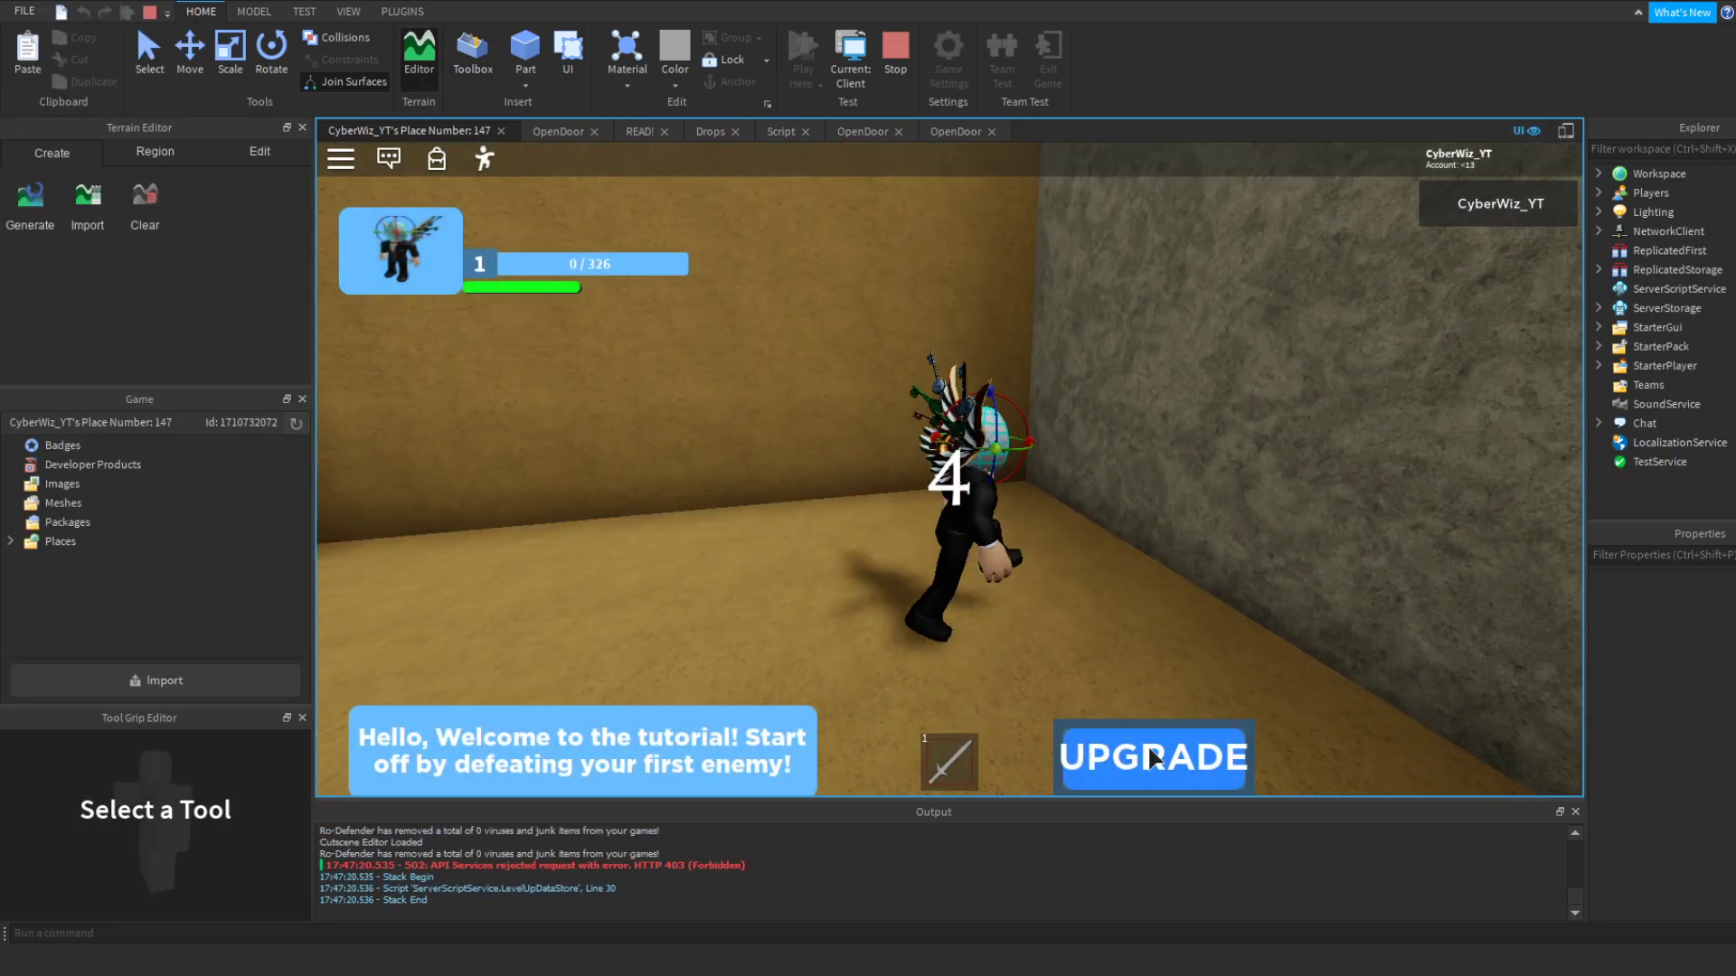
left_click(1152, 755)
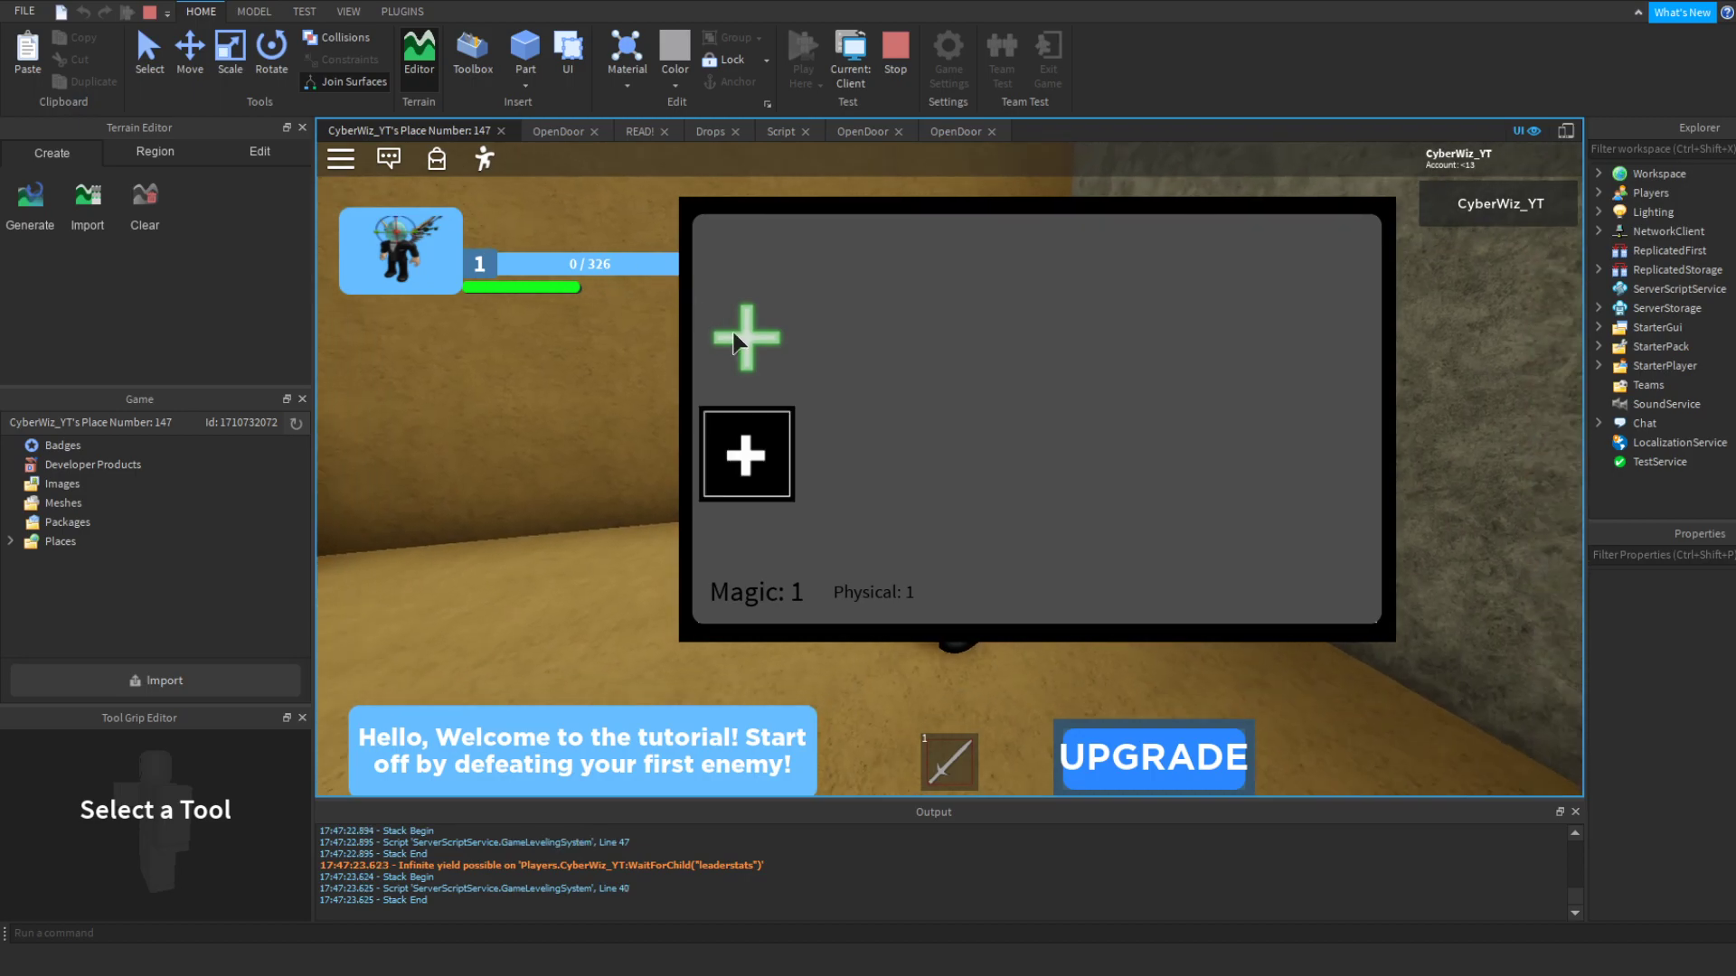
left_click(1117, 766)
Step: Equip the sword, run up to the Samurai enemies, and defeat two of them
key("w")
right_click_drag(1098, 658, 1007, 599)
key("1")
key("w")
left_click(950, 415)
key("shift")
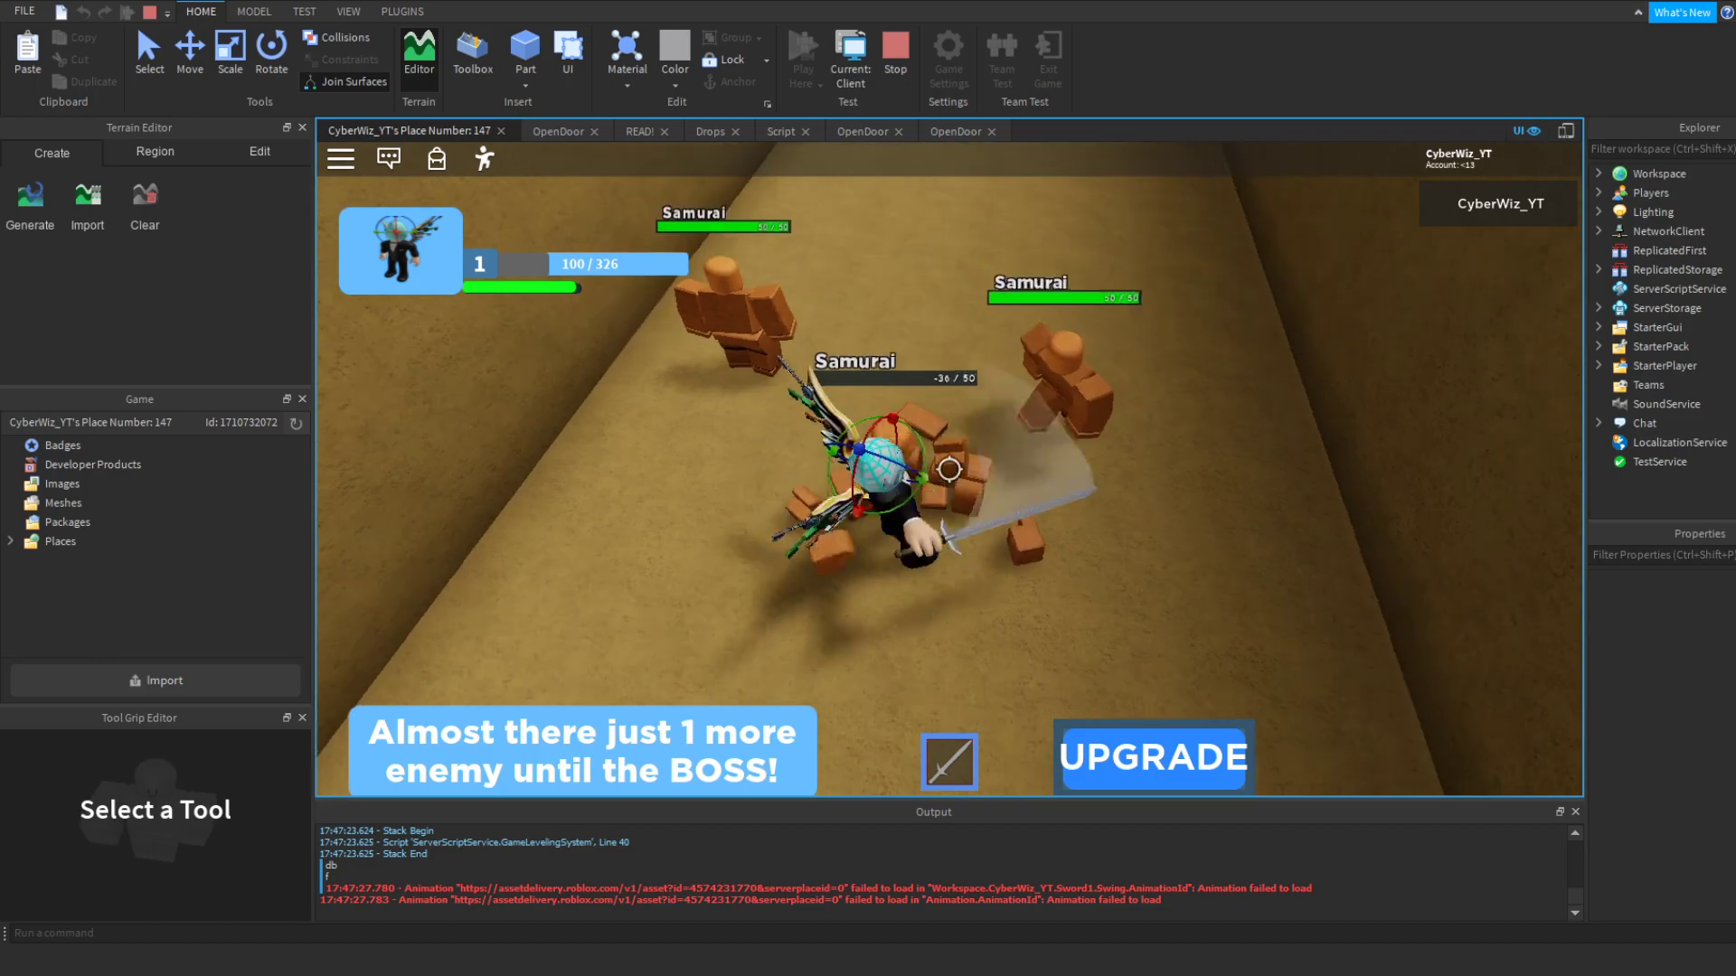
key("s")
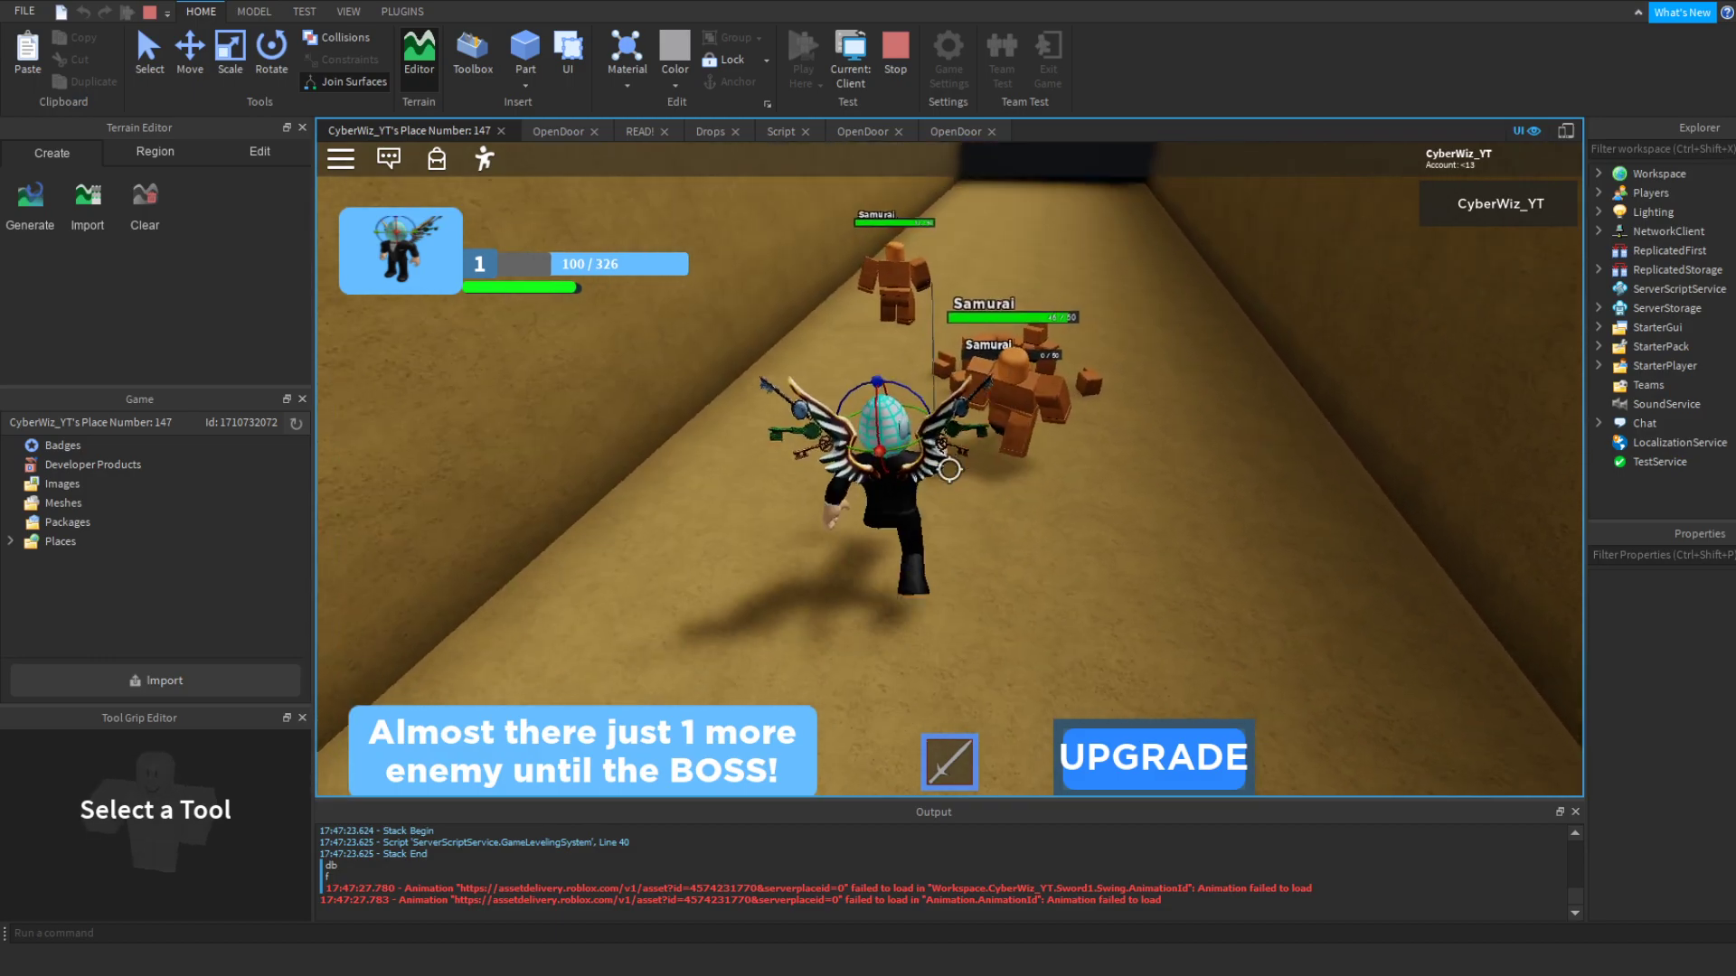
left_click(949, 469)
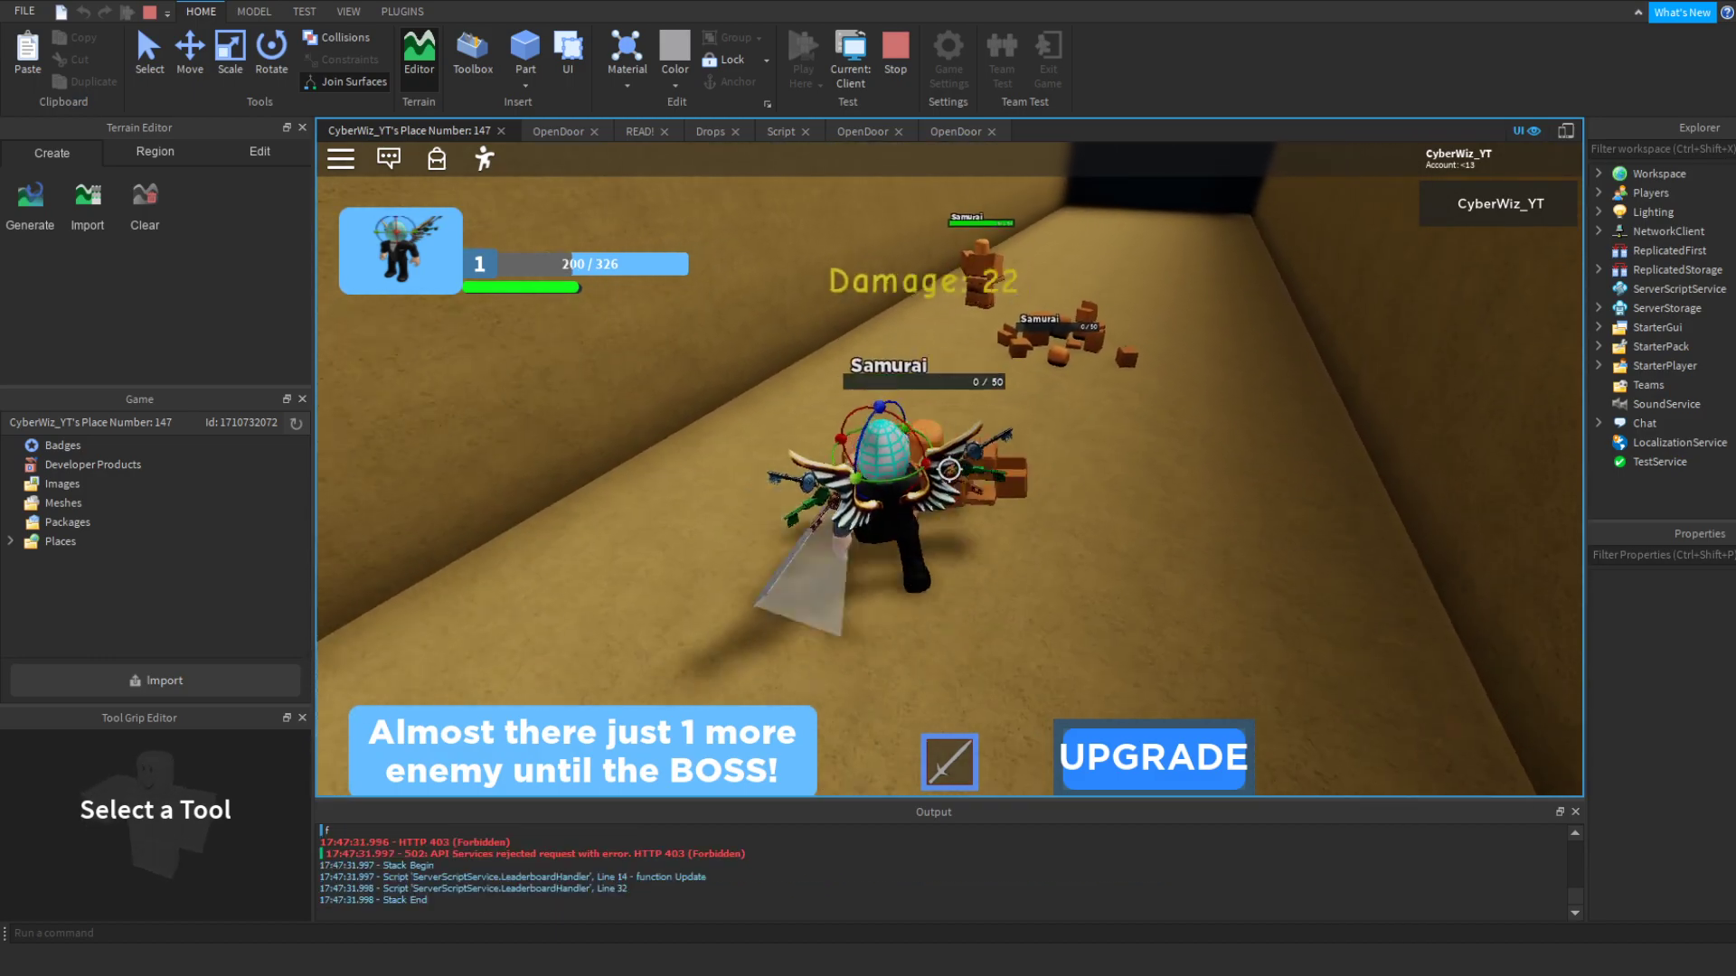
Step: Approach the last remaining Samurai and defeat it with the sword
key("w")
key("shift")
right_click_drag(848, 259, 970, 317)
left_click(866, 321)
left_click(861, 312)
Step: Walk away from the defeated enemies, unequip the sword, and stop the playtest
key("s")
key("w")
key("d")
key("1")
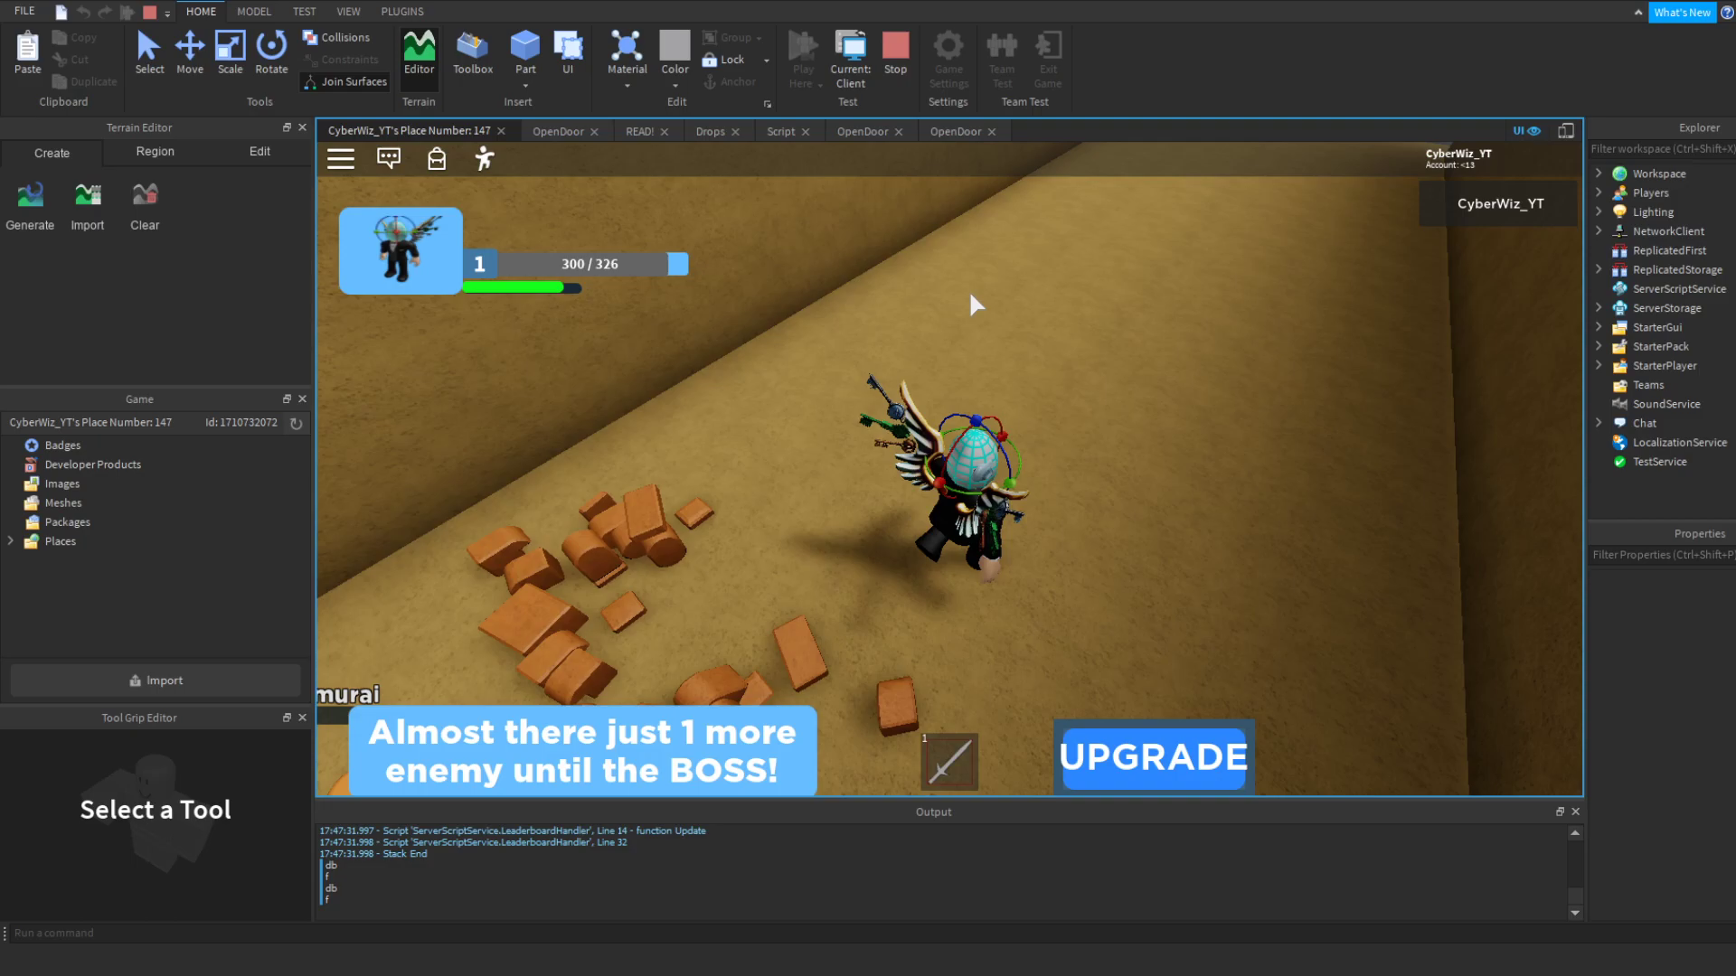
left_click(909, 43)
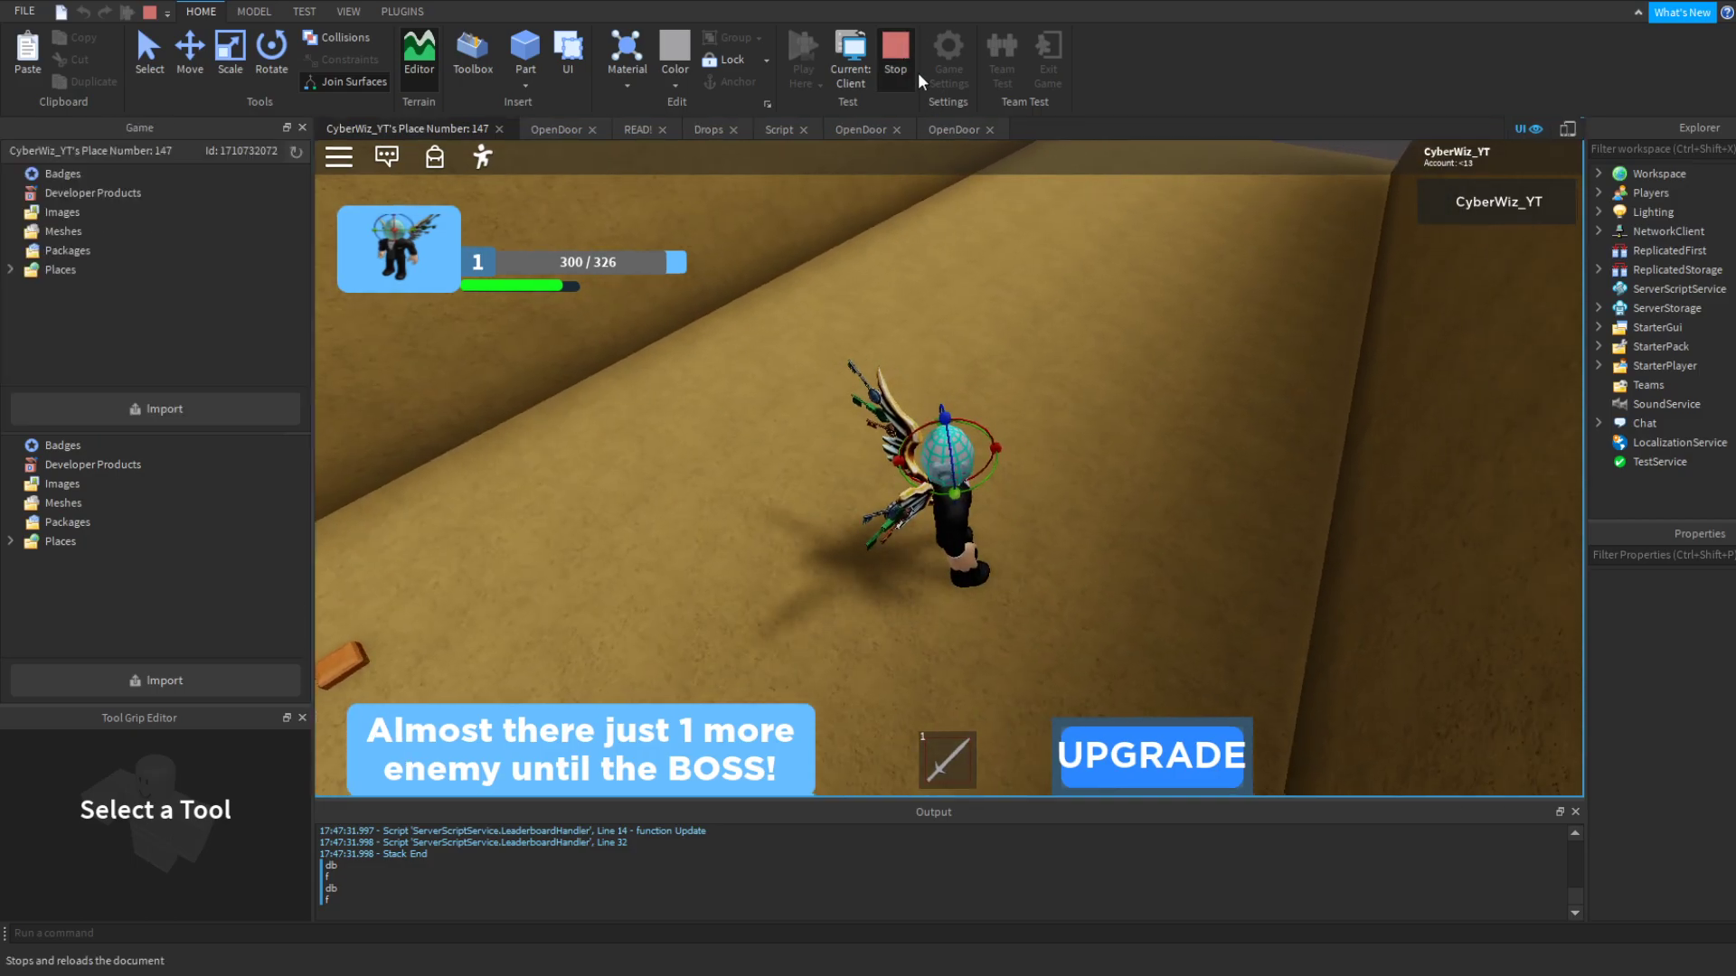